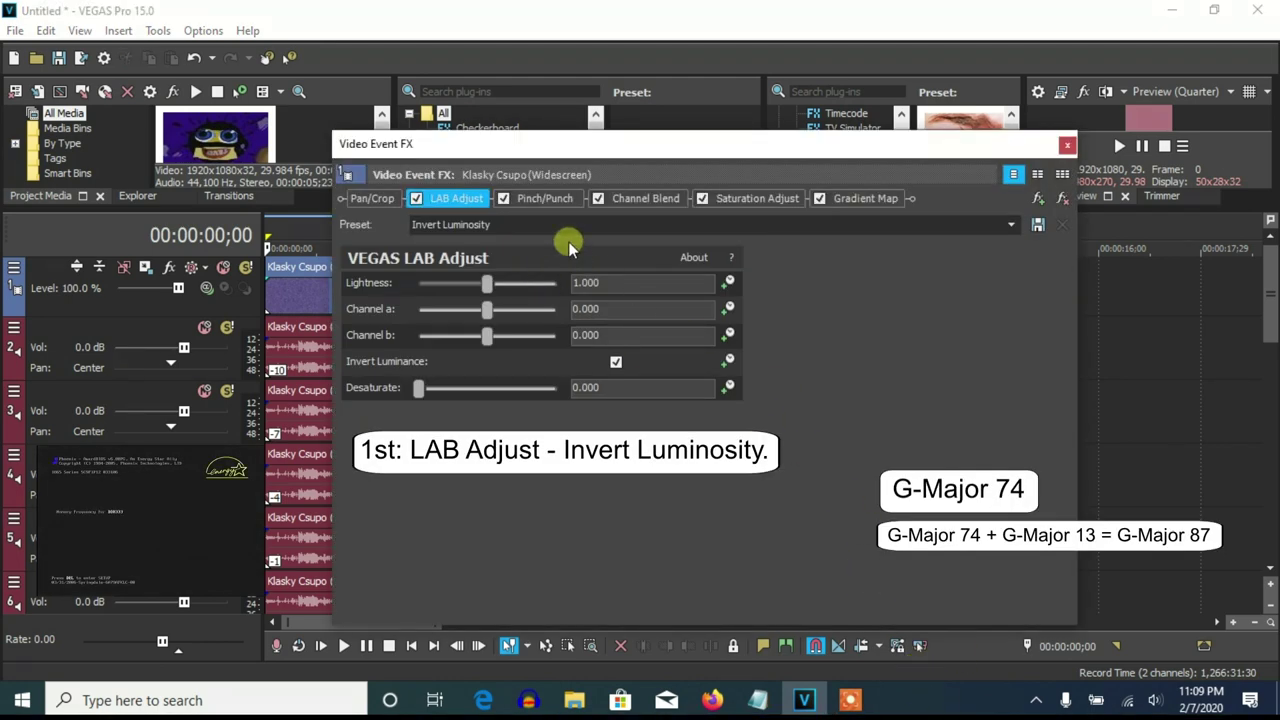
- Review the settings of the Pinch/Punch, Channel Blend and Saturation Adjust effects on the Klasky Csupo video event
left_click(548, 198)
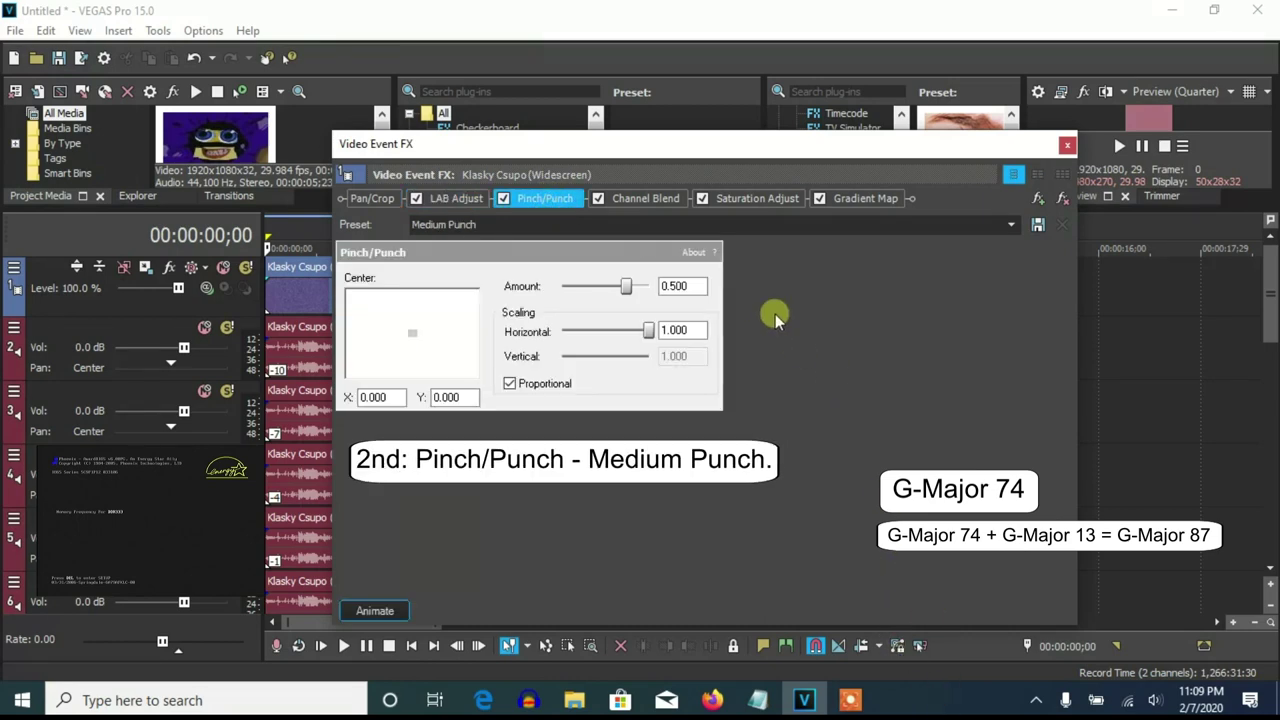
left_click(663, 198)
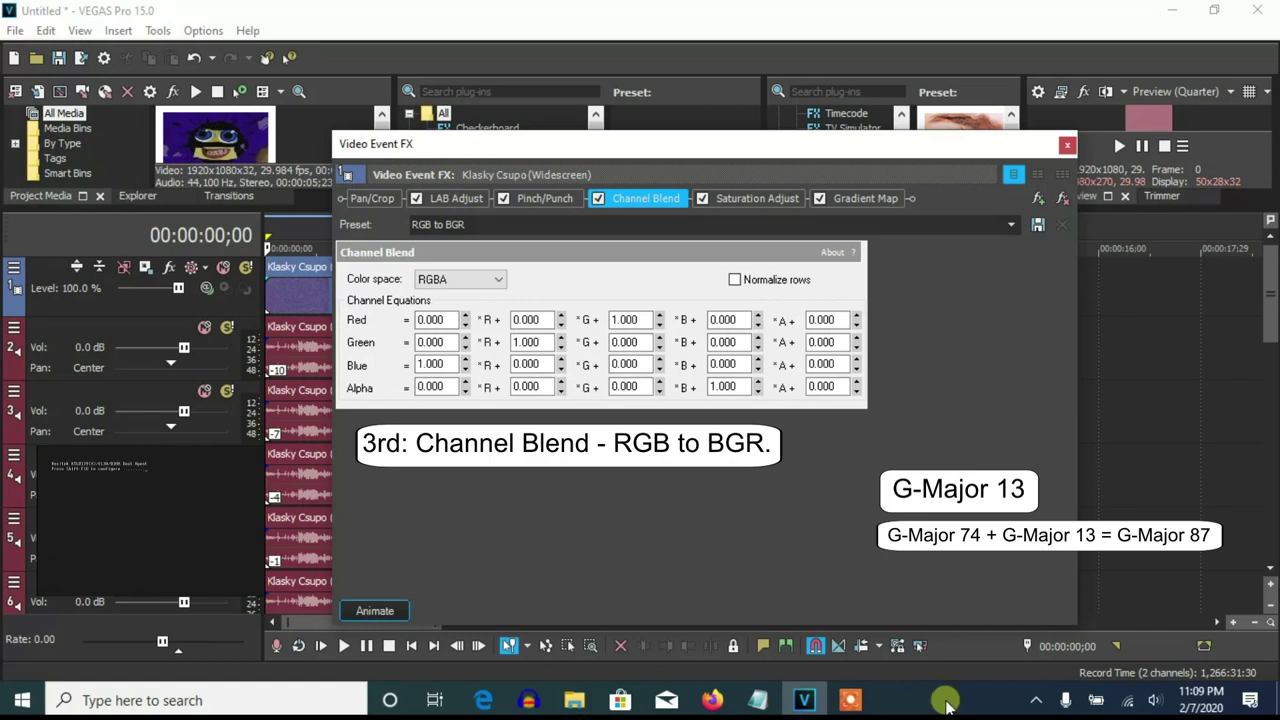
left_click(767, 199)
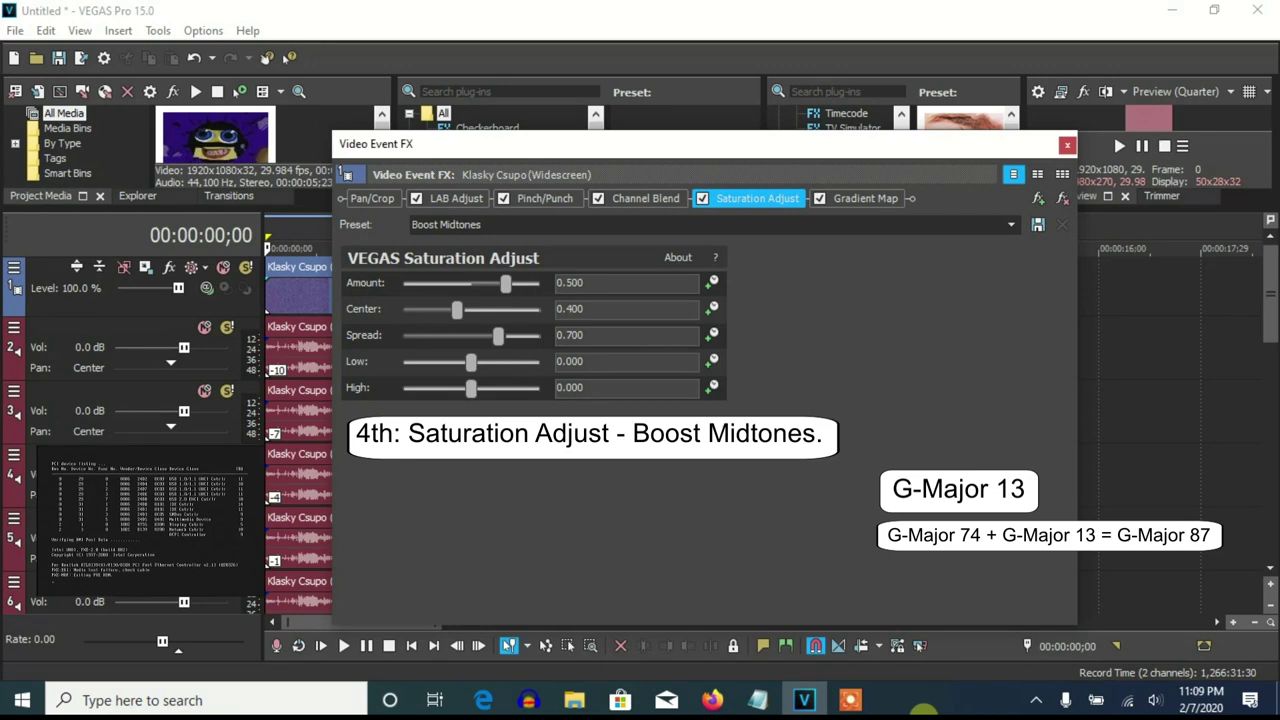
- Inspect each colour point of the video event's Gradient Map effect, and close the event effects window
left_click(864, 205)
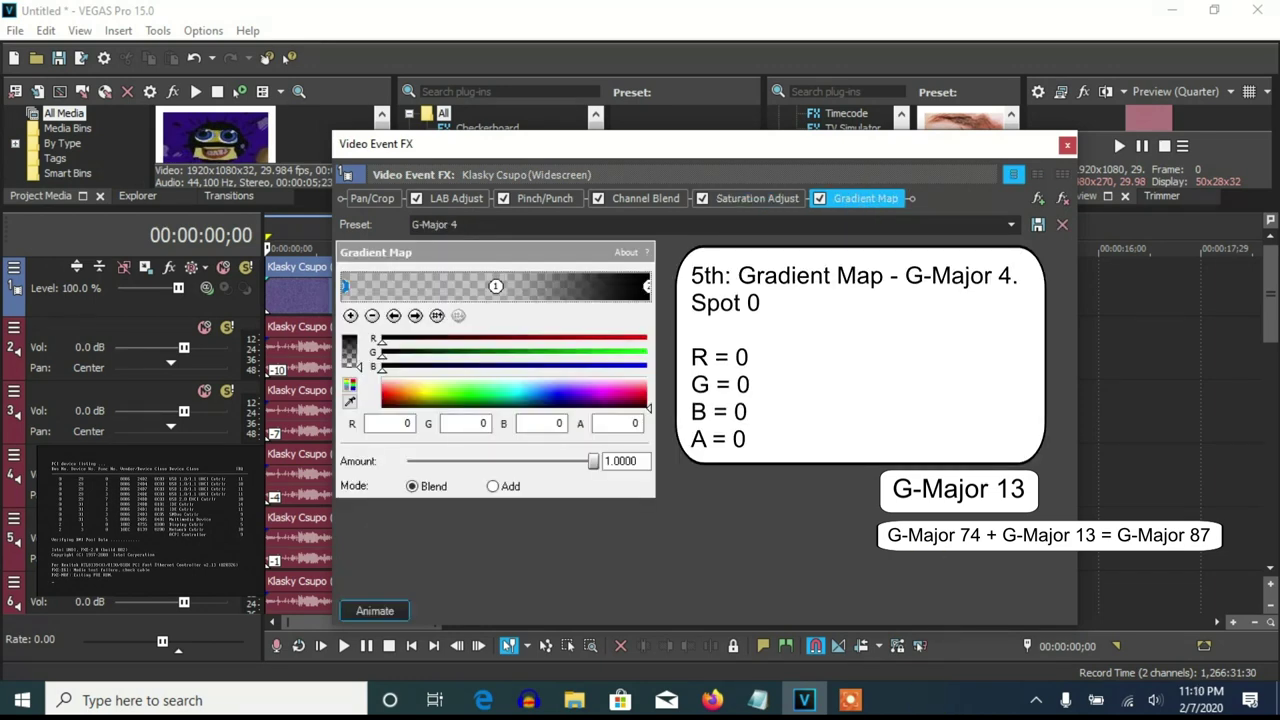
left_click(415, 315)
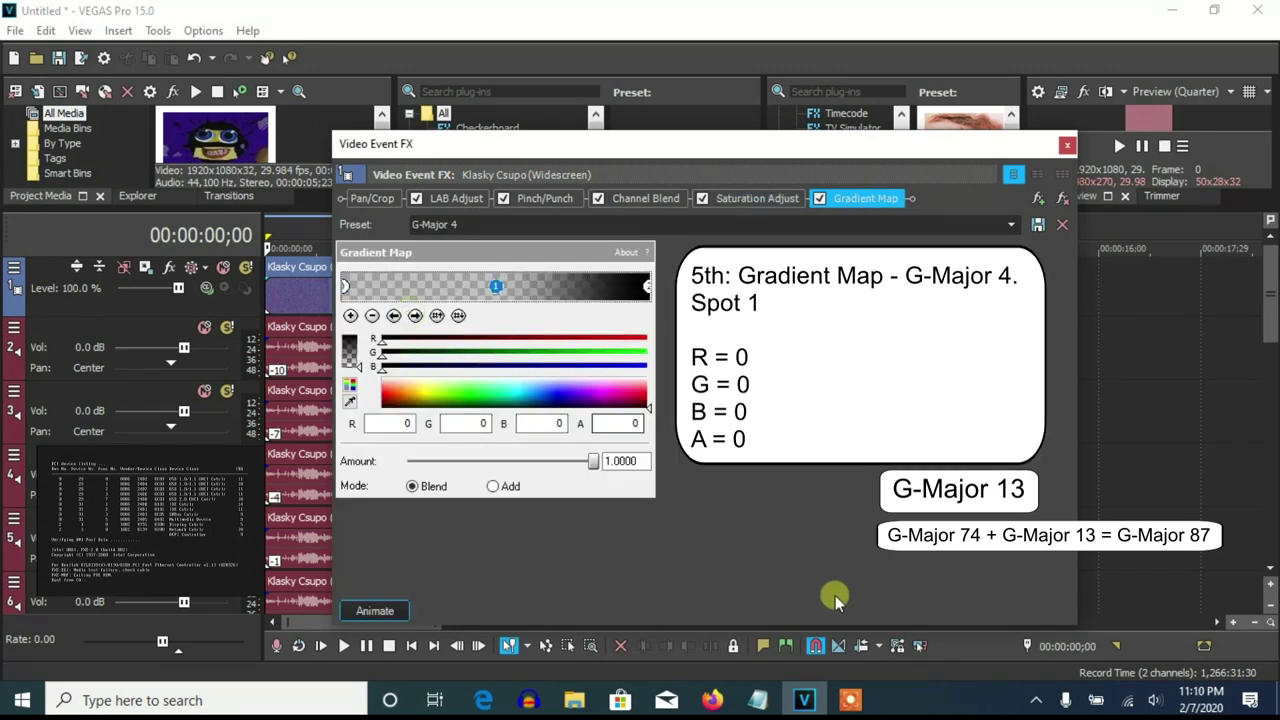
left_click(415, 315)
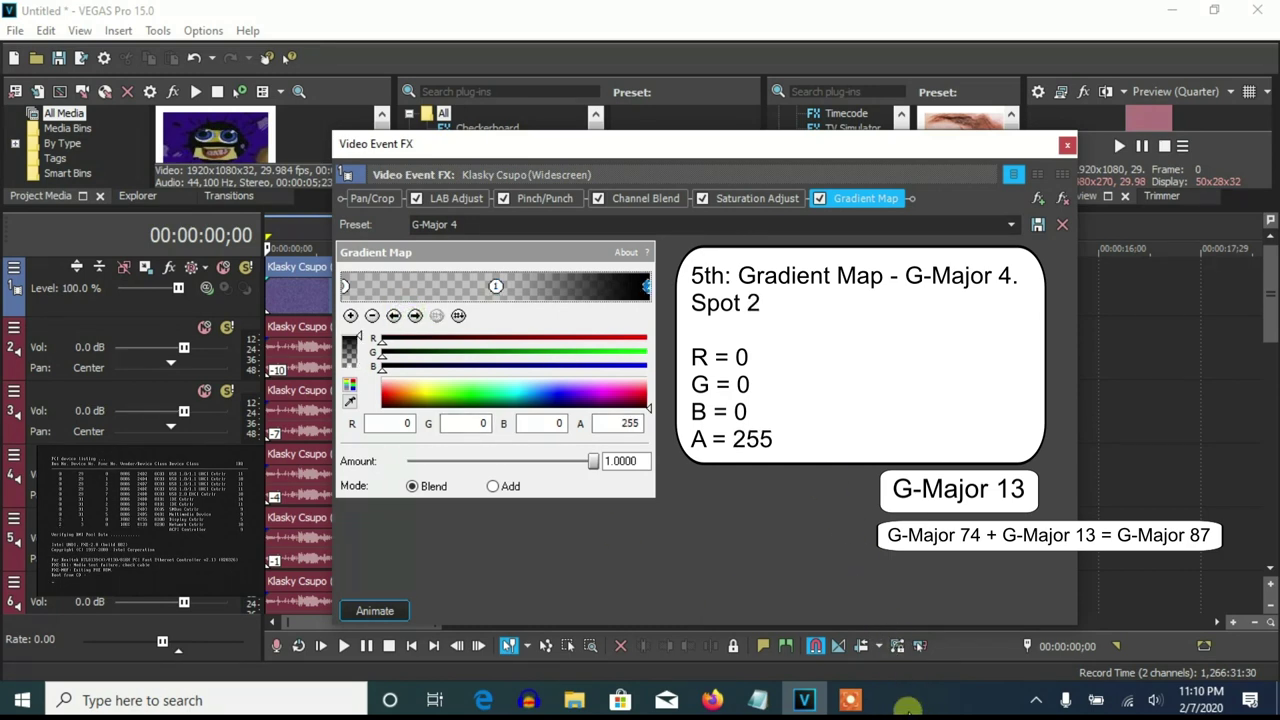
left_click(1066, 145)
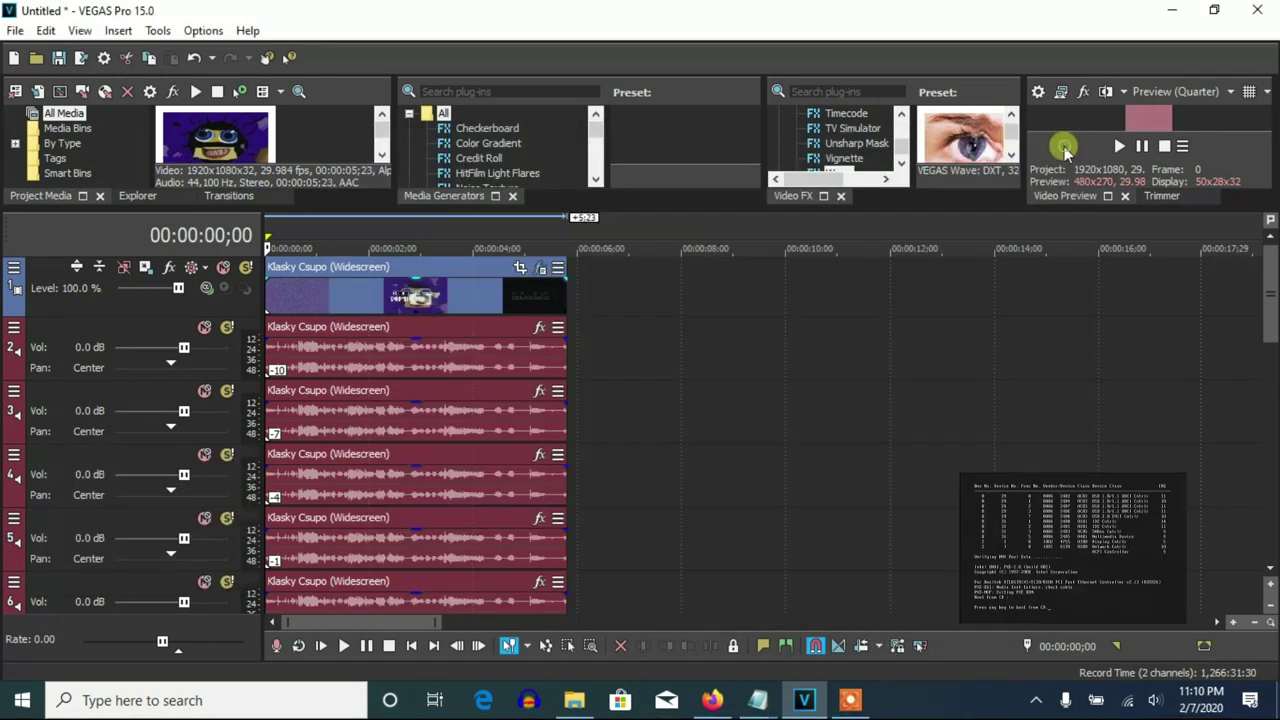
- Check the time stretch and pitch shift properties of the audio events on tracks 2 and 3
right_click(510, 383)
left_click(571, 645)
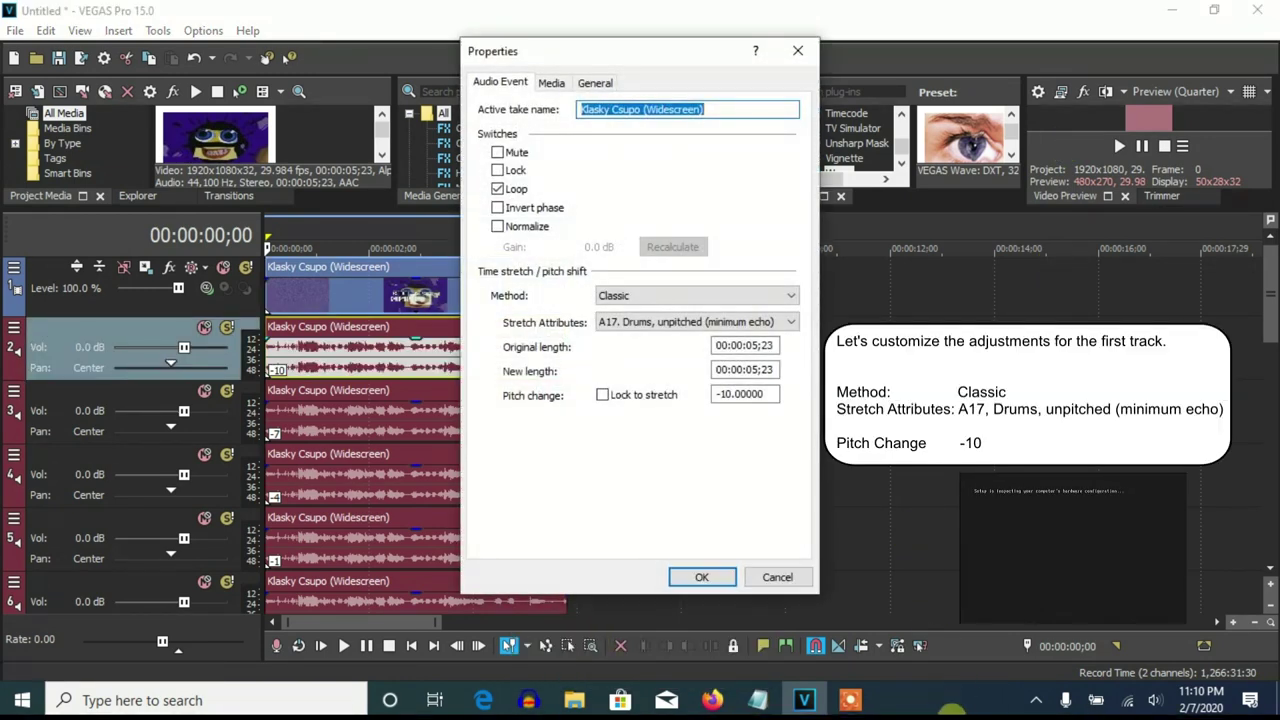
left_click(702, 577)
right_click(402, 415)
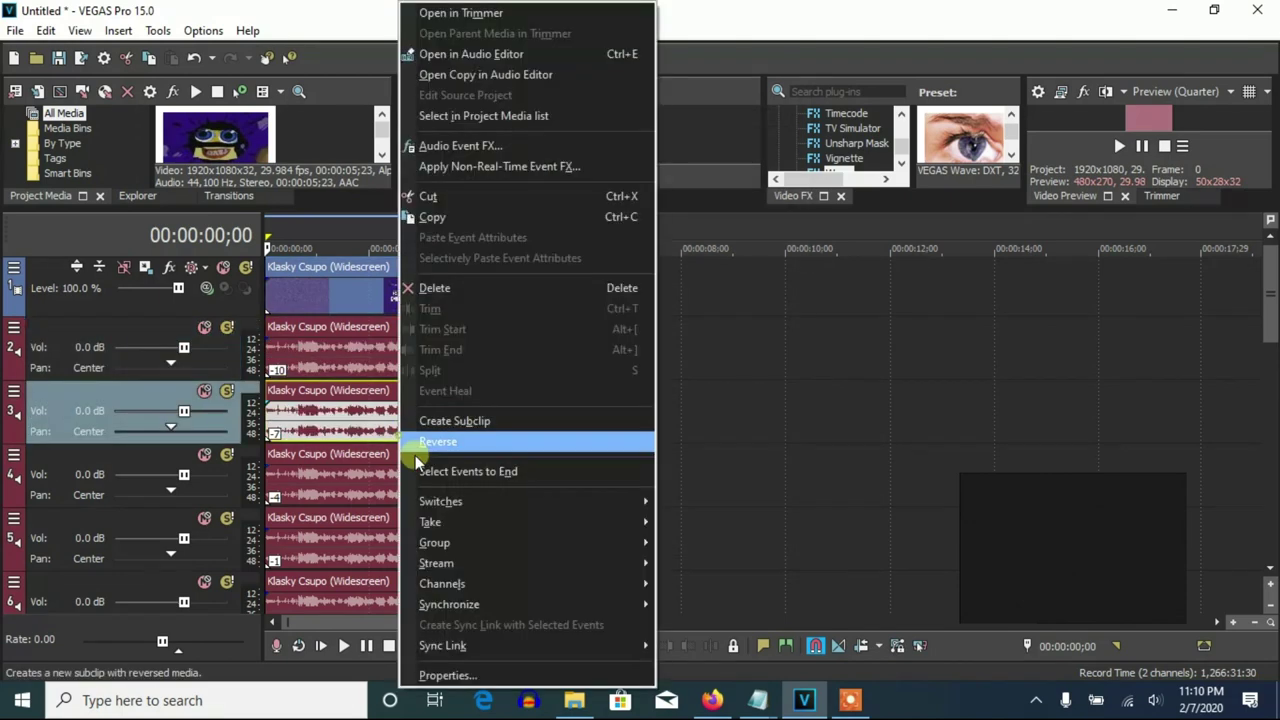
left_click(460, 675)
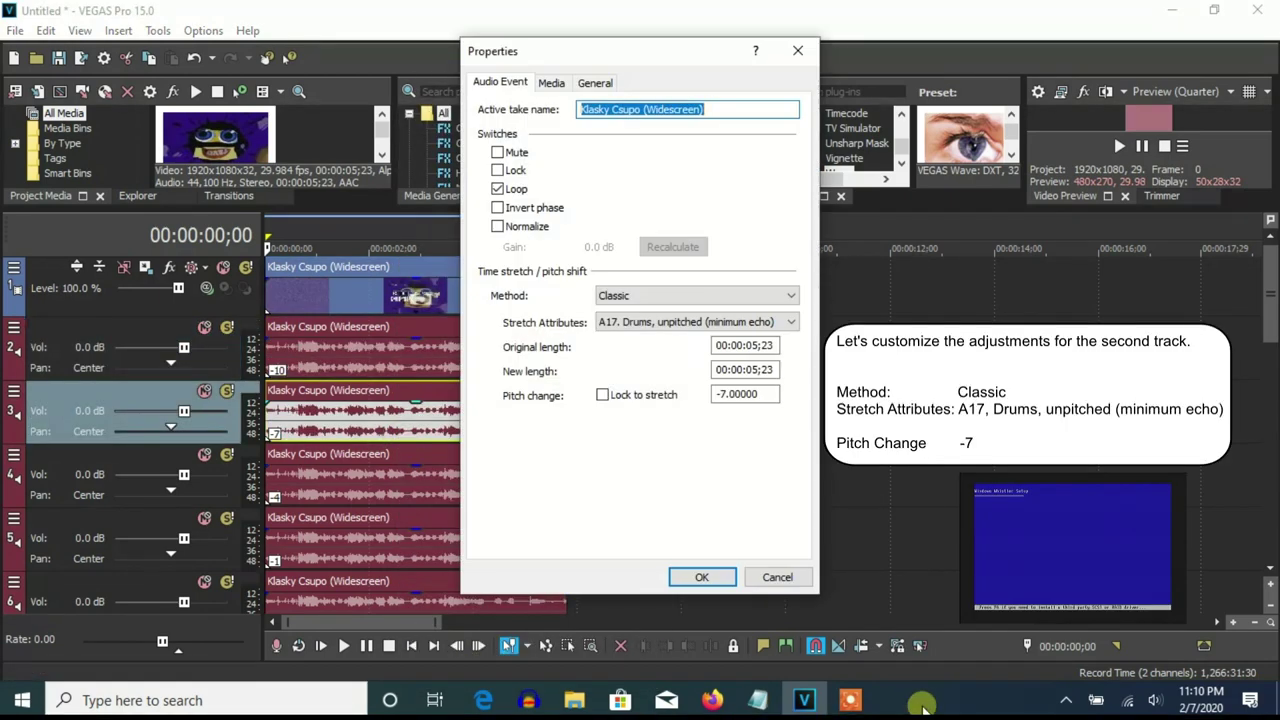
left_click(702, 577)
- Check the time stretch and pitch shift properties of the audio events on tracks 4 and 5
right_click(382, 480)
left_click(450, 675)
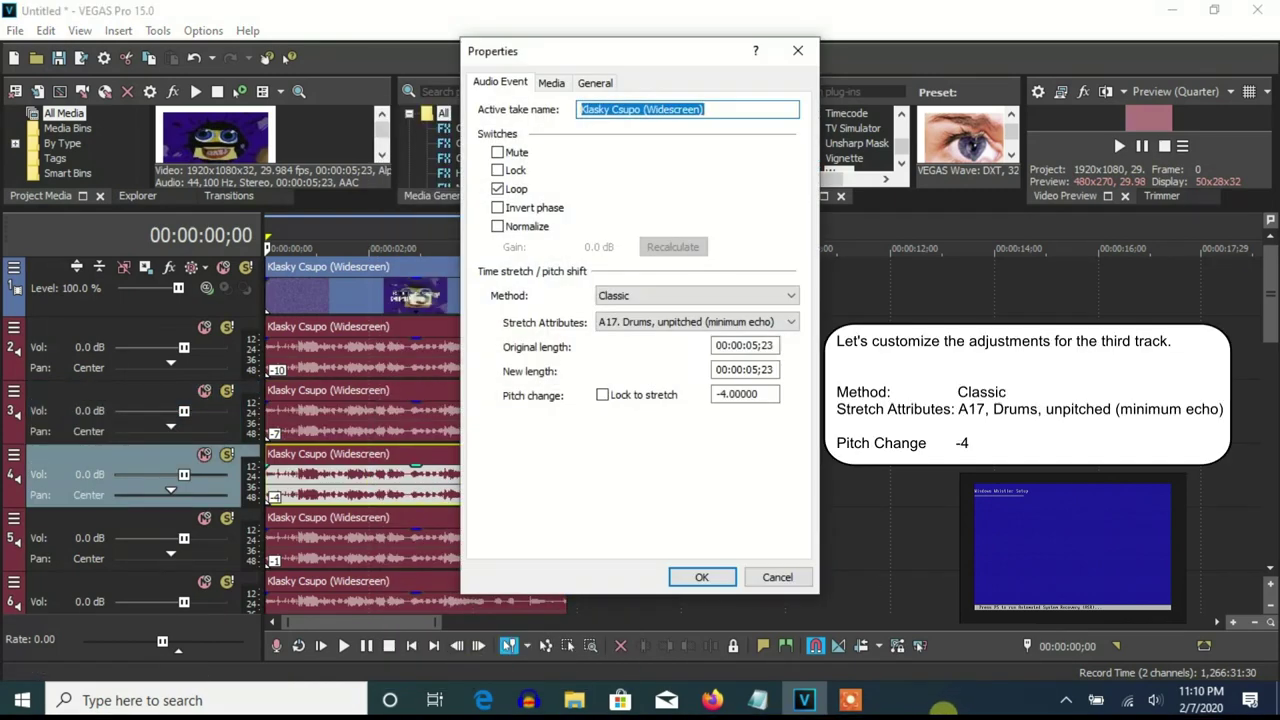
left_click(701, 577)
right_click(458, 540)
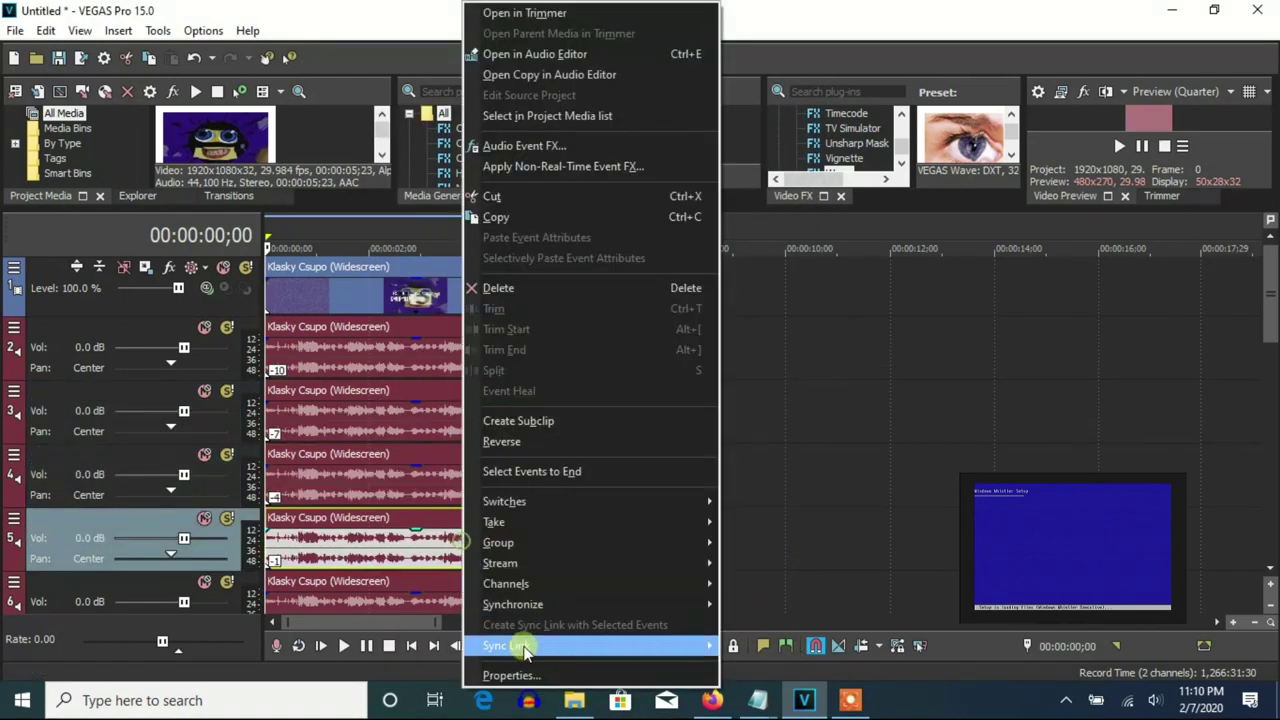
left_click(511, 675)
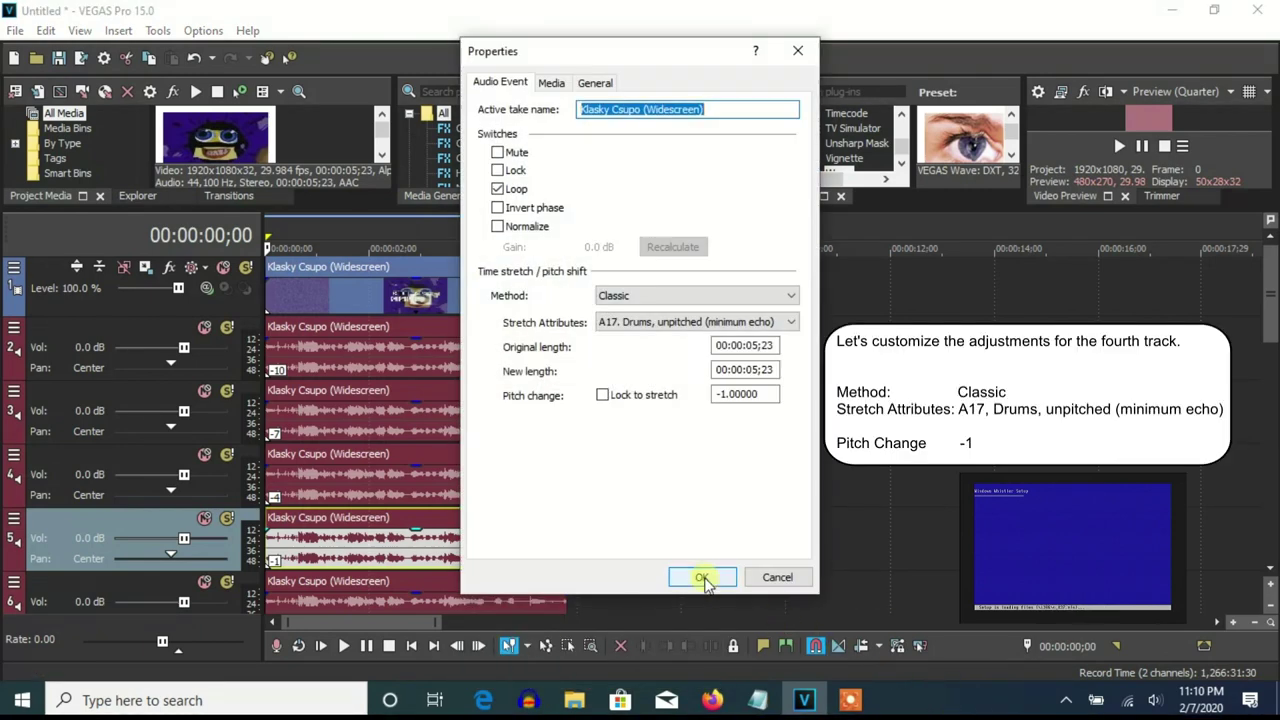
left_click(703, 578)
- Check the time stretch and pitch shift properties of the audio events on tracks 6 and 7
right_click(531, 607)
left_click(565, 677)
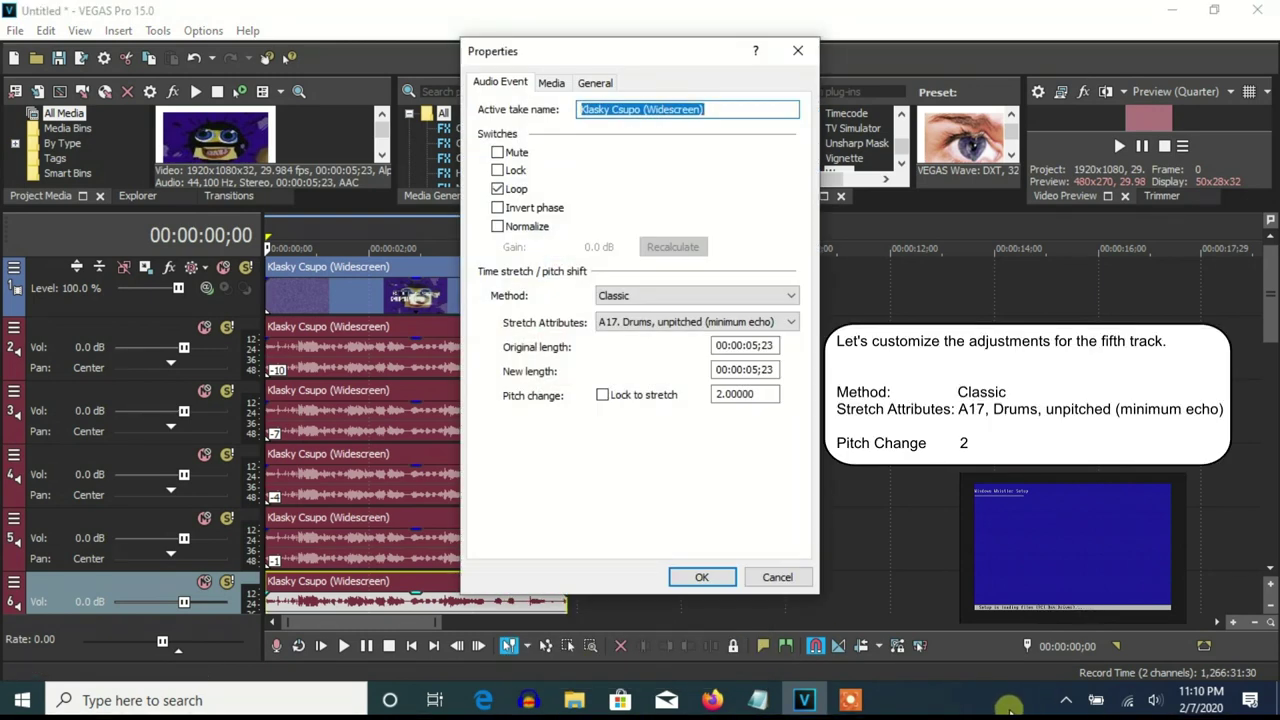
left_click(714, 578)
scroll(1268, 397, "down", 5)
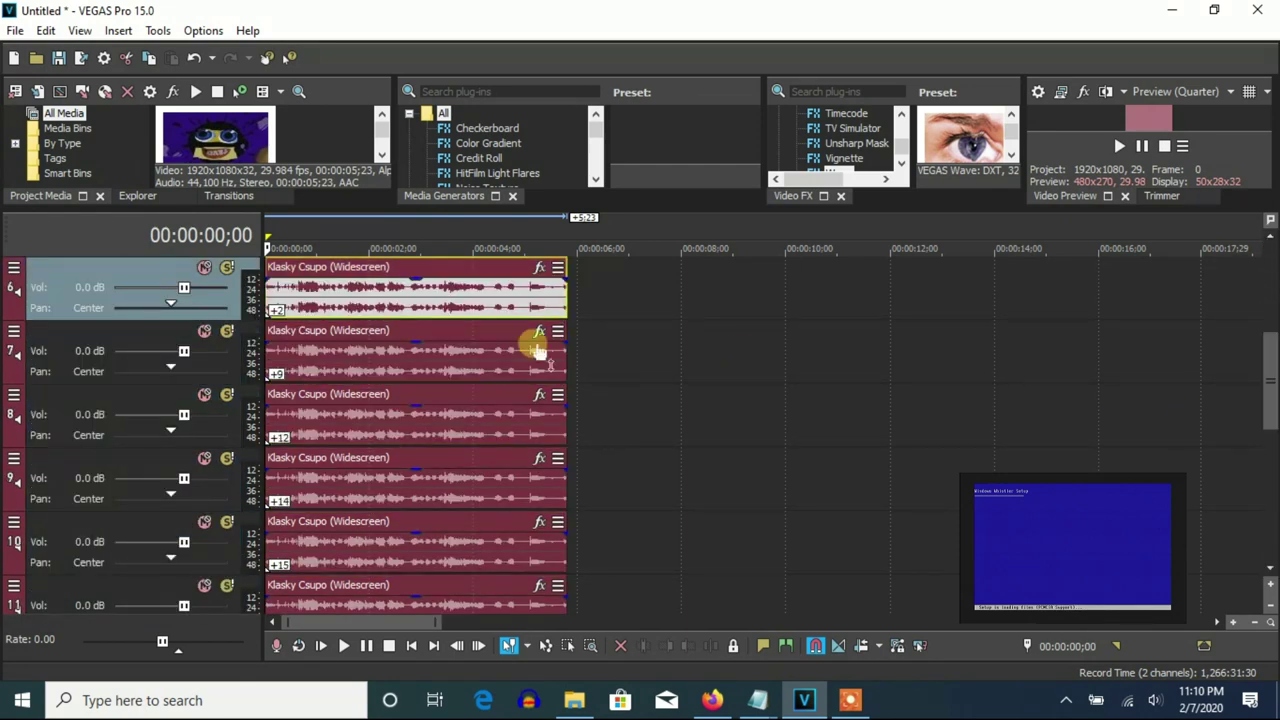
right_click(537, 350)
left_click(557, 668)
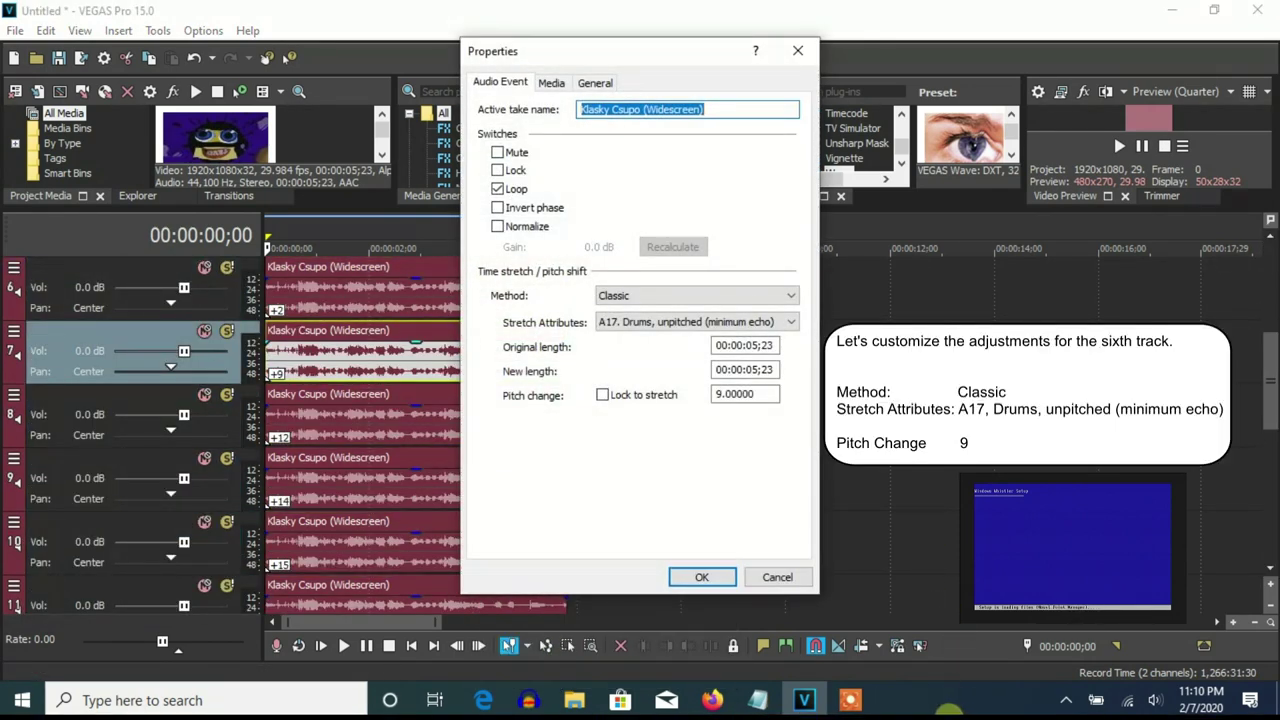
left_click(701, 577)
- Check the time stretch and pitch shift properties of the audio events on tracks 8 and 9
right_click(418, 428)
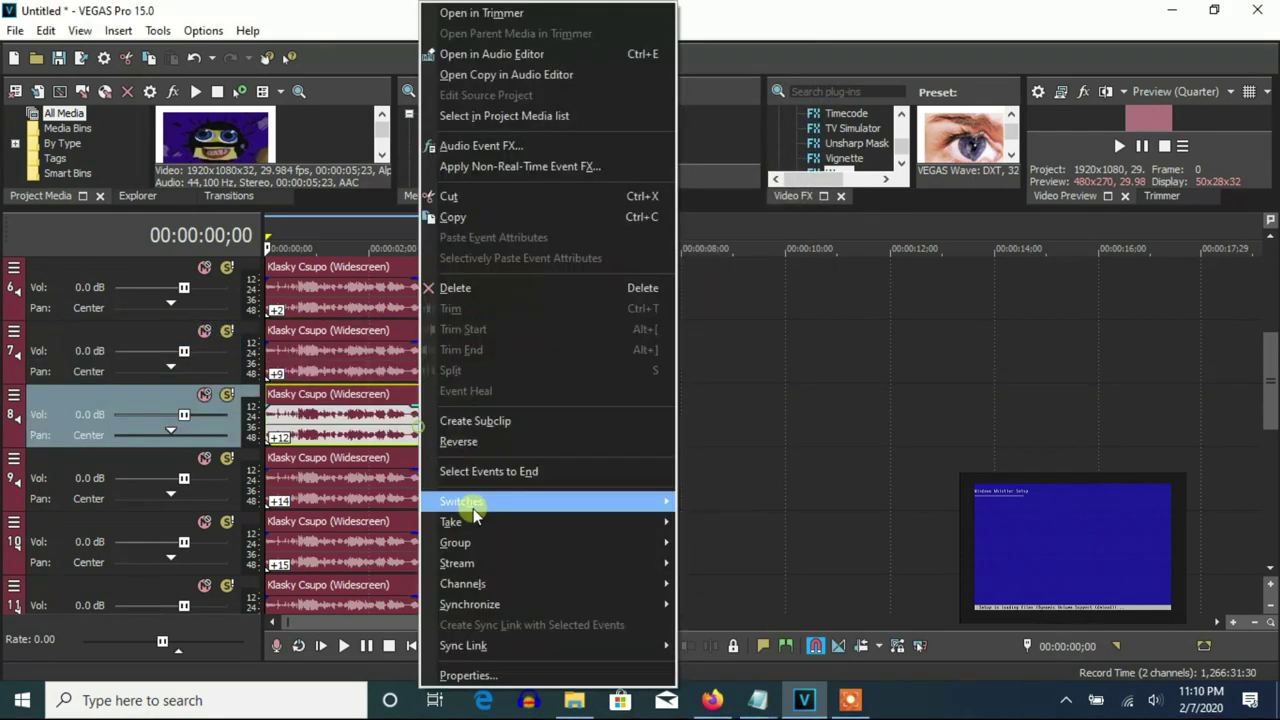
left_click(468, 675)
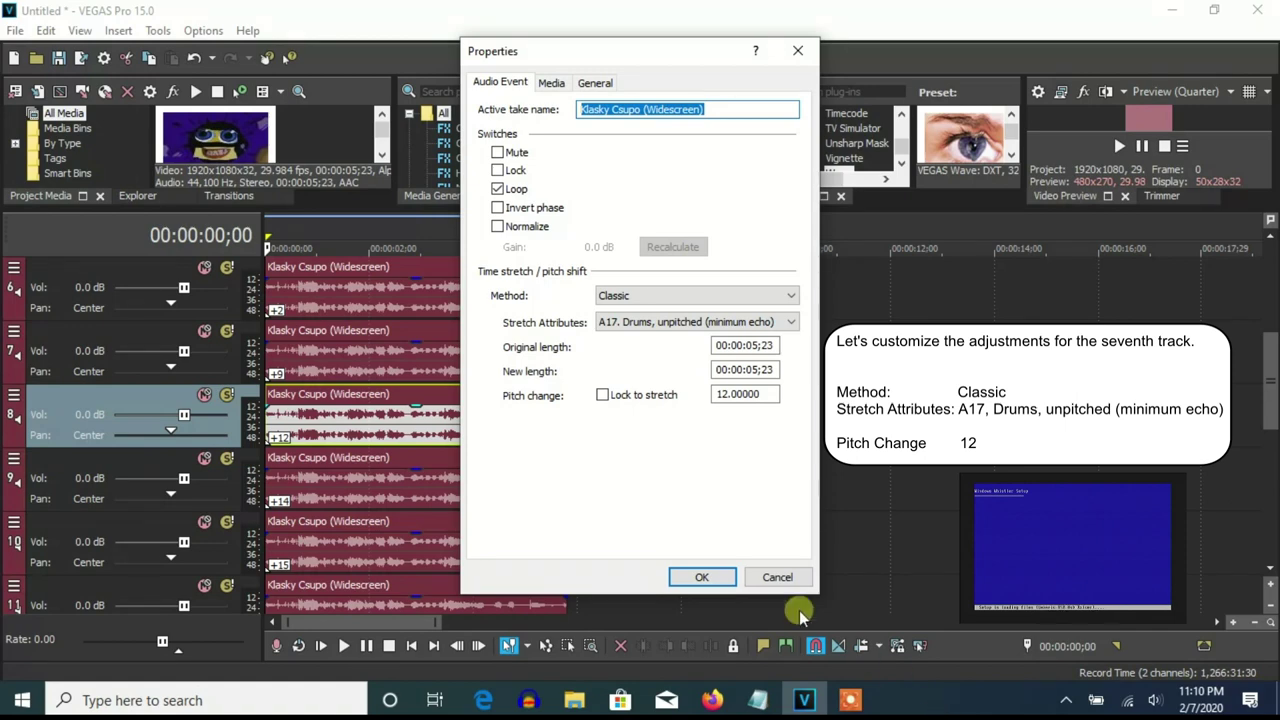
left_click(702, 577)
right_click(415, 480)
left_click(468, 675)
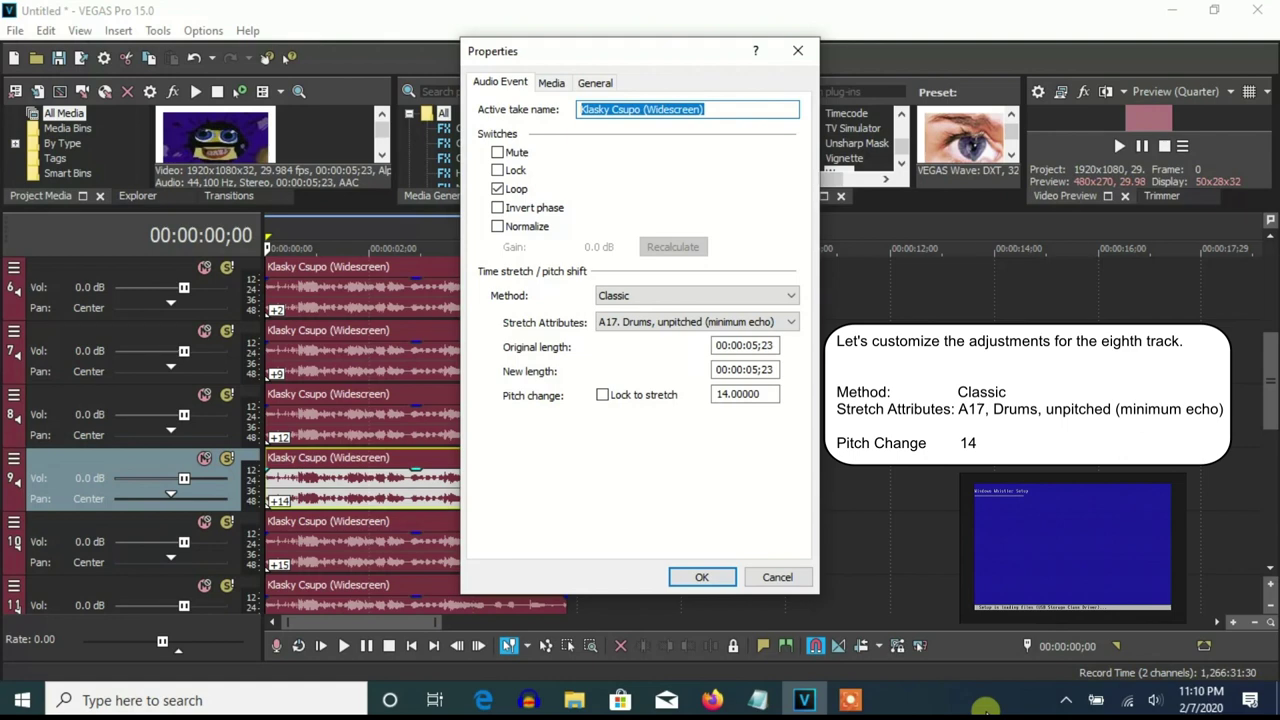
left_click(702, 577)
- Check the time stretch and pitch shift properties of the audio events on tracks 10 and 11
right_click(475, 543)
left_click(555, 675)
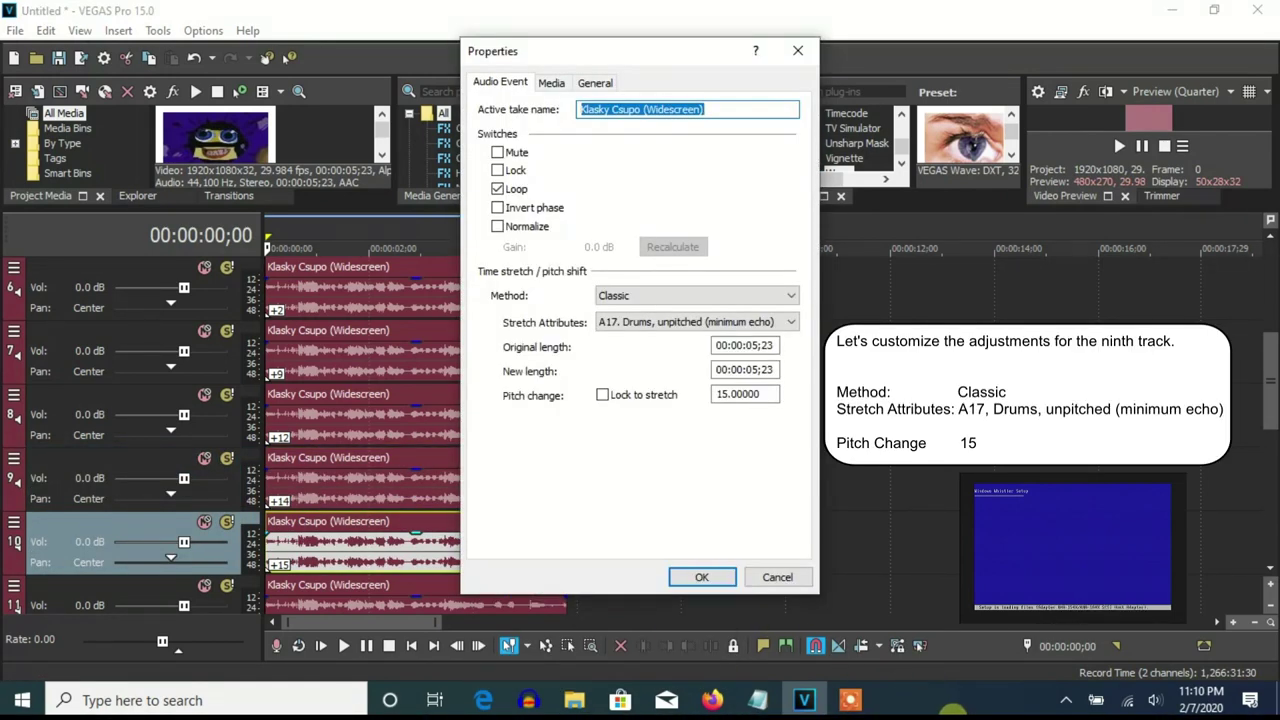
left_click(697, 580)
right_click(514, 600)
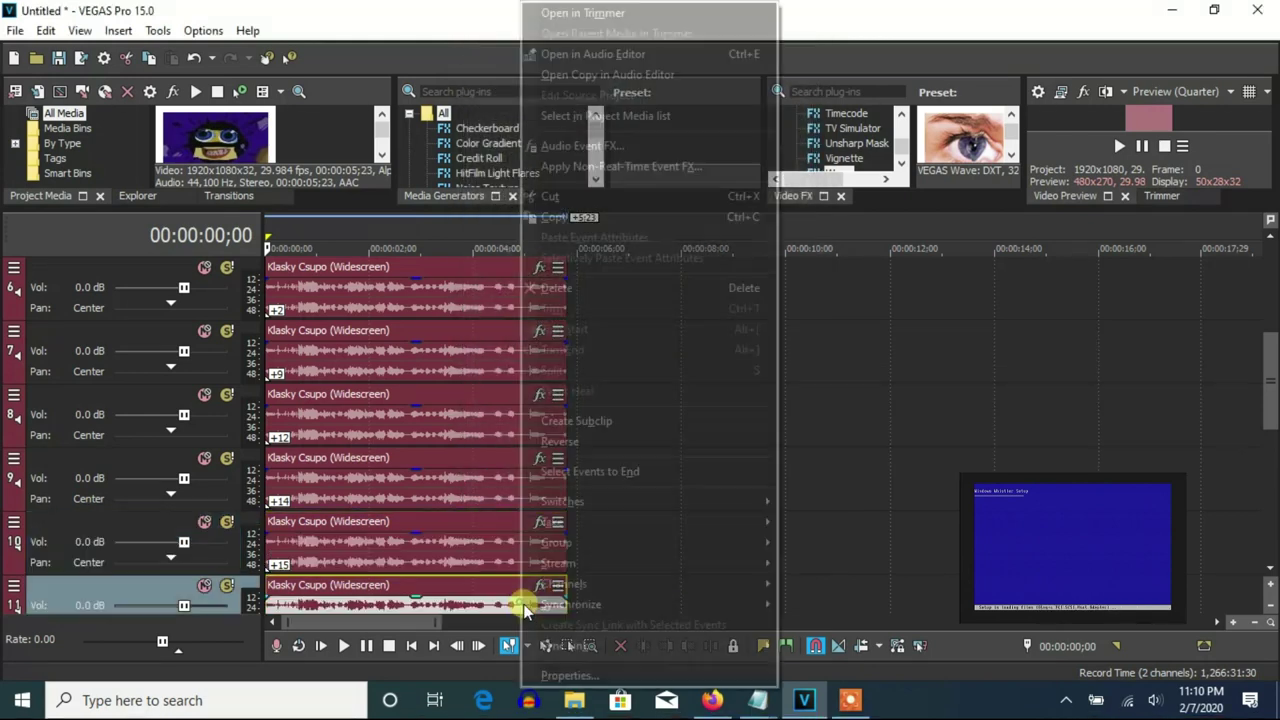
left_click(571, 651)
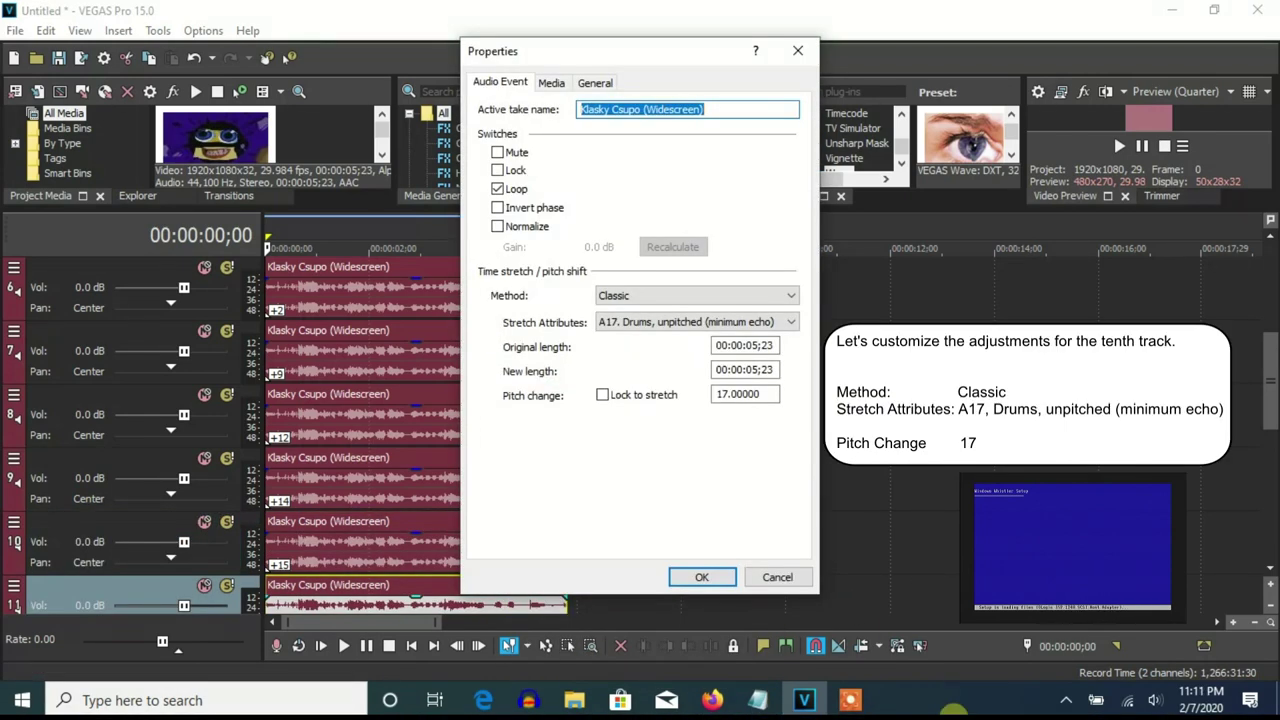
left_click(703, 578)
- Check the time stretch and pitch shift properties of the audio events on tracks 12 and 13
scroll(1268, 380, "down", 4)
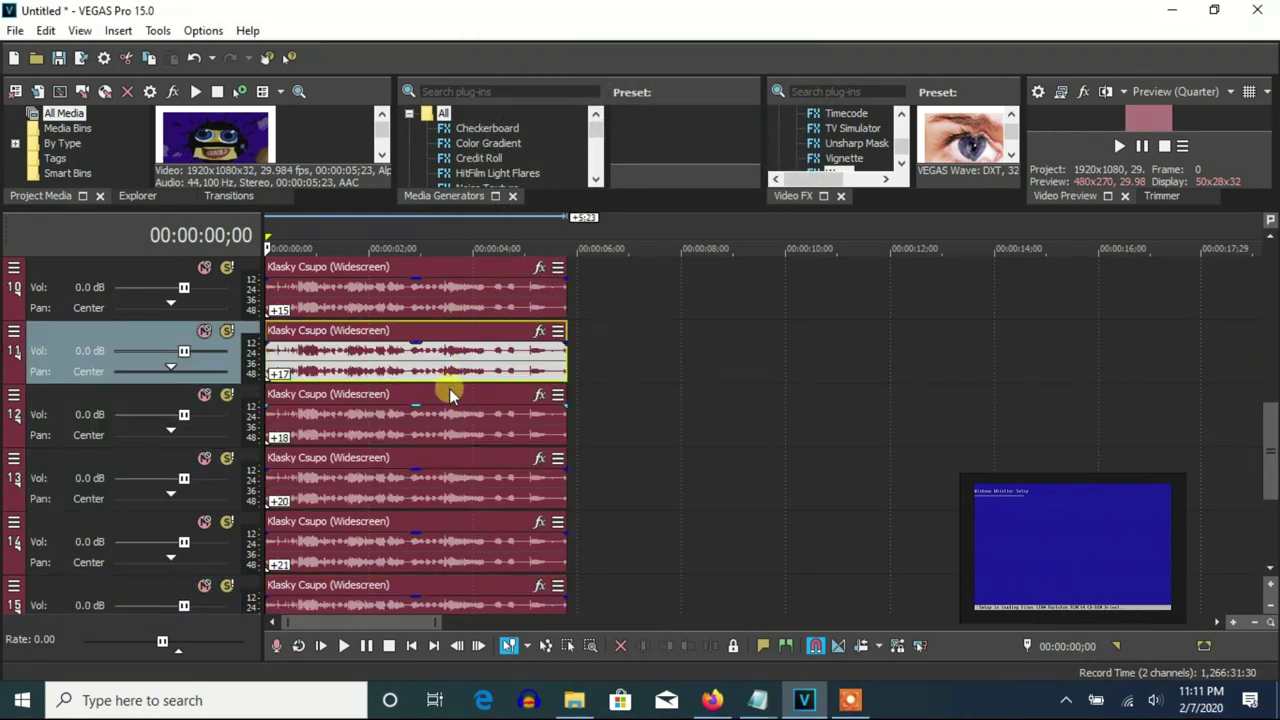
right_click(455, 430)
left_click(505, 675)
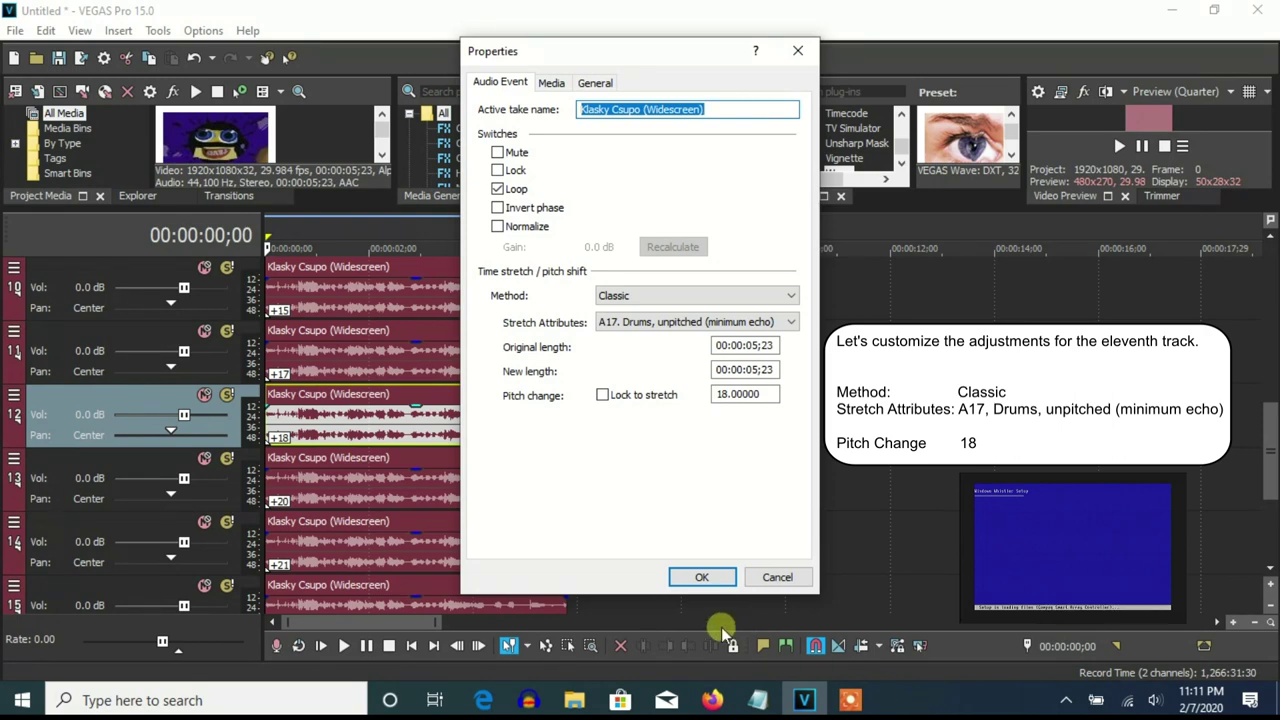
left_click(702, 577)
right_click(443, 490)
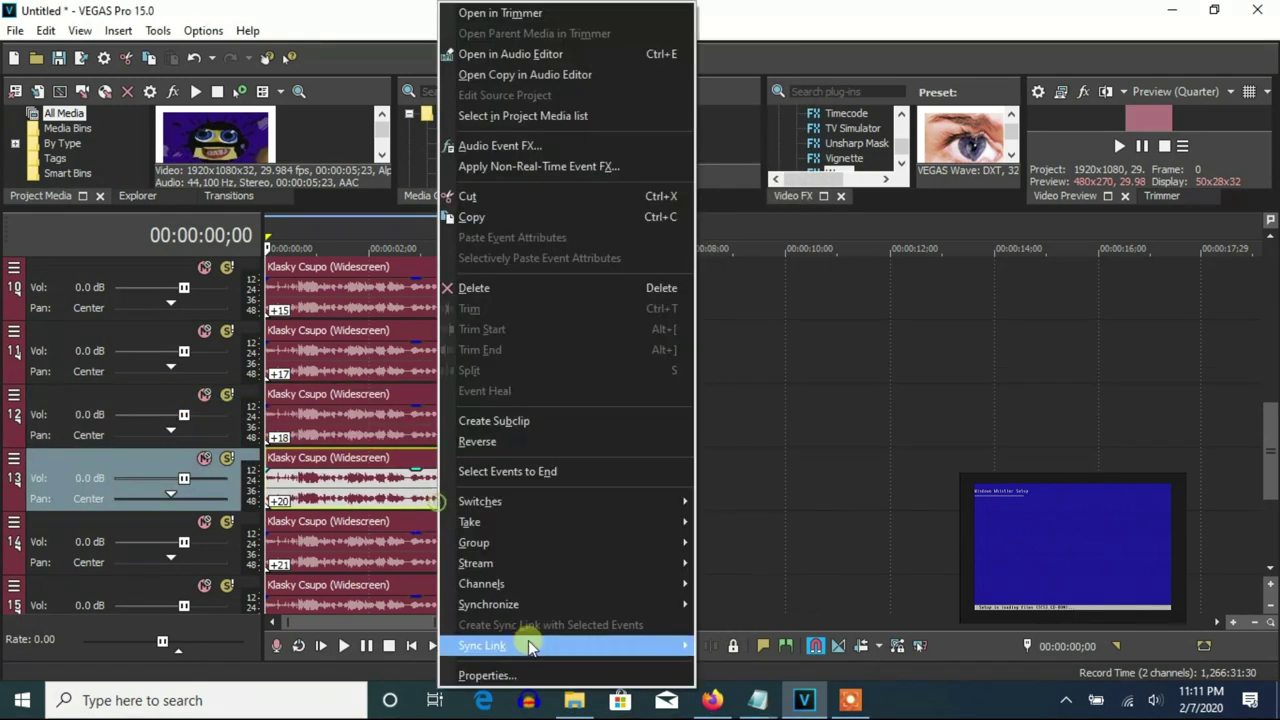
left_click(528, 672)
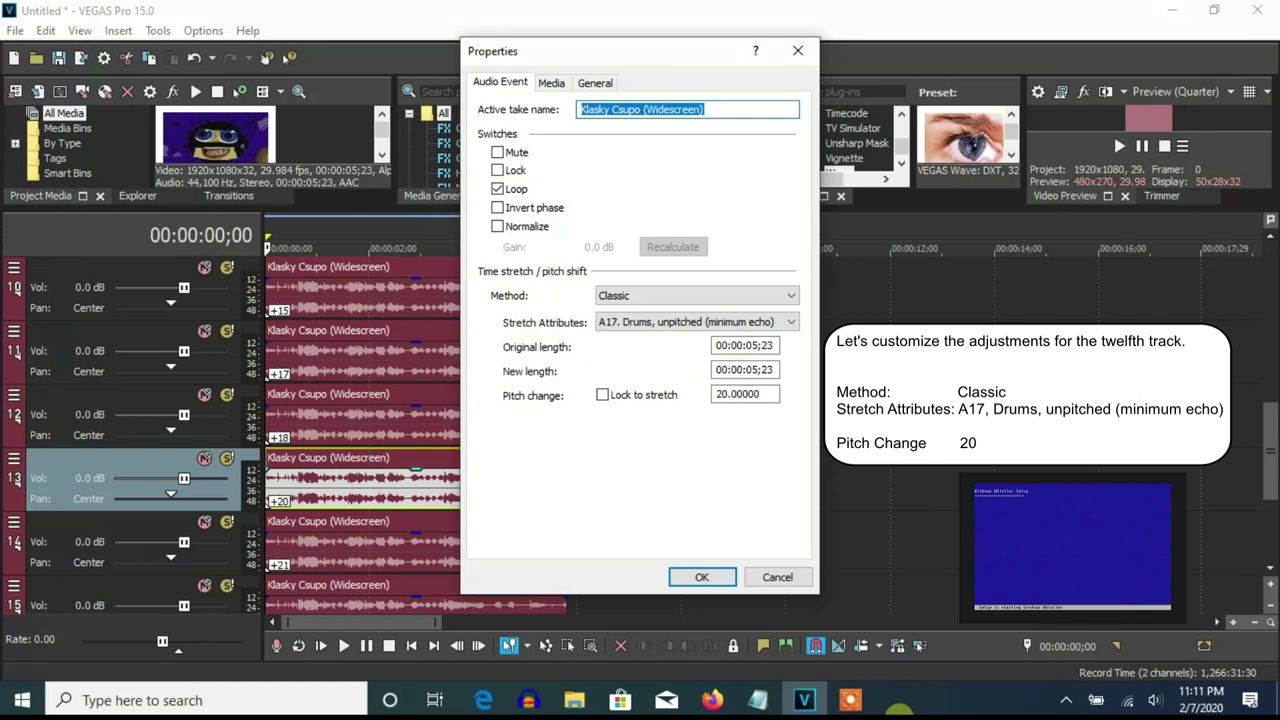
left_click(692, 578)
- Check the time stretch and pitch shift properties of the audio events on tracks 14 and 15
right_click(502, 557)
left_click(548, 676)
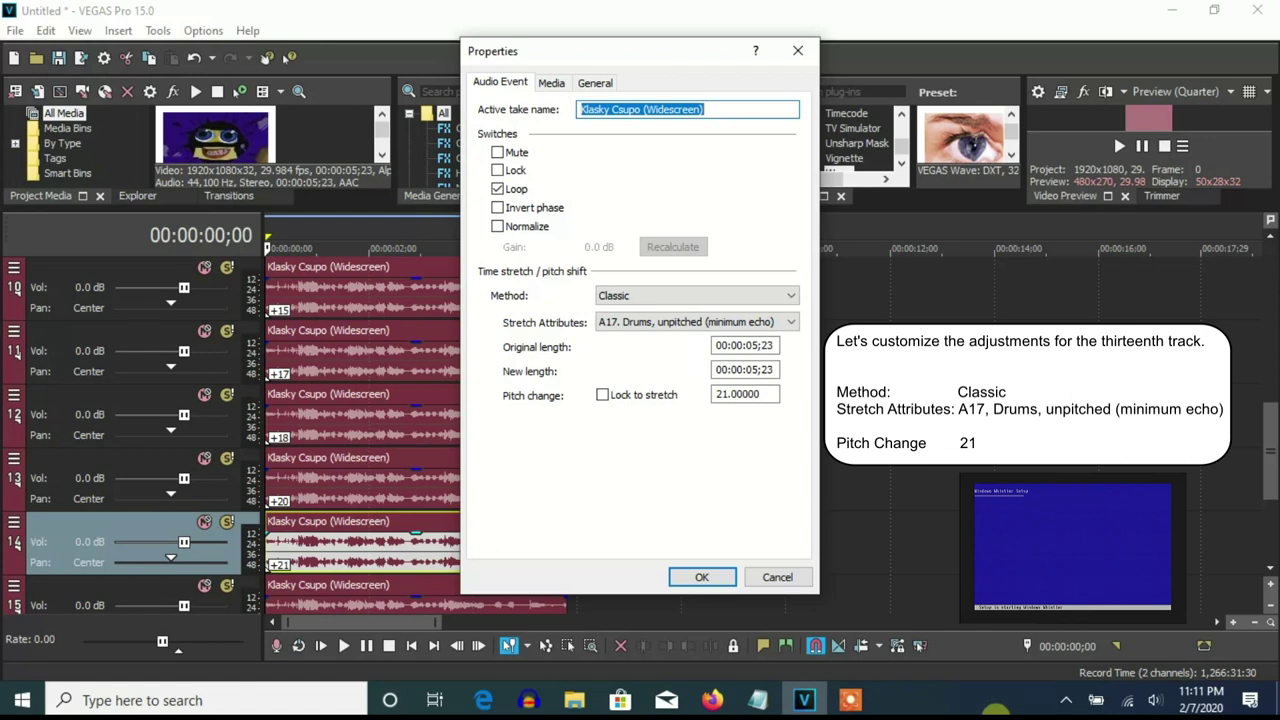
left_click(702, 577)
scroll(1270, 530, "down", 2)
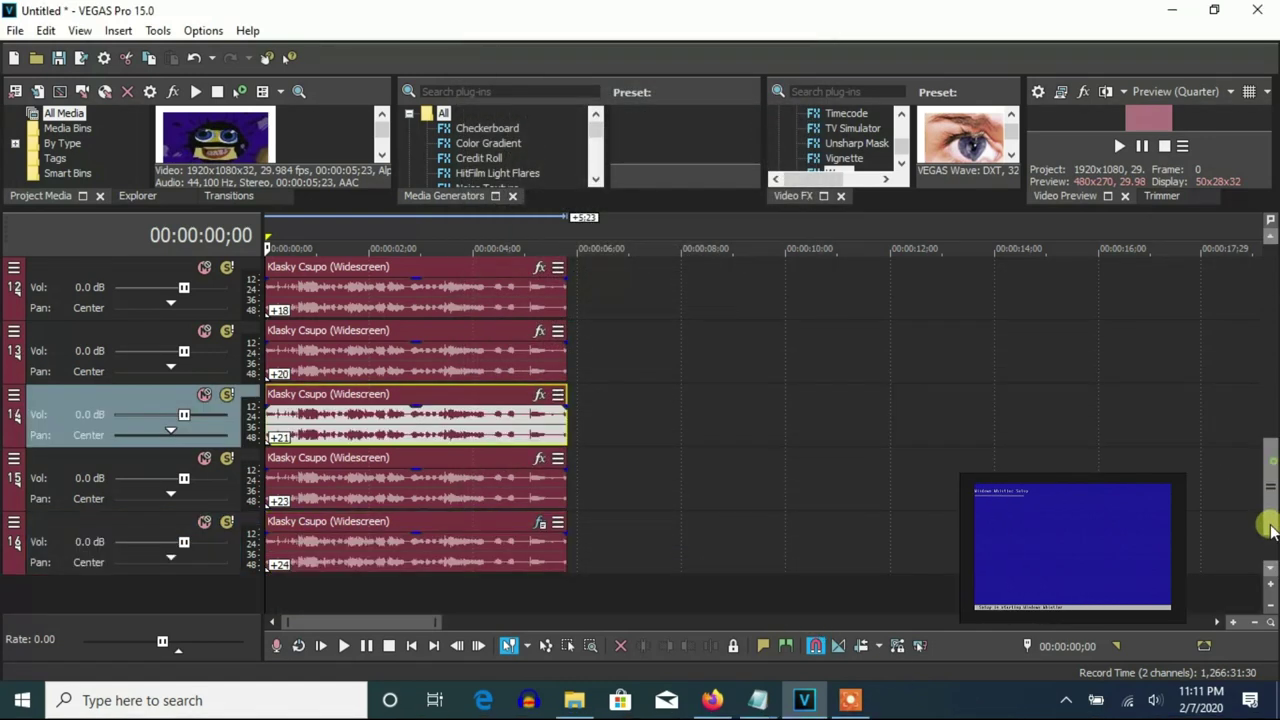
scroll(1270, 530, "down", 1)
right_click(517, 423)
left_click(609, 623)
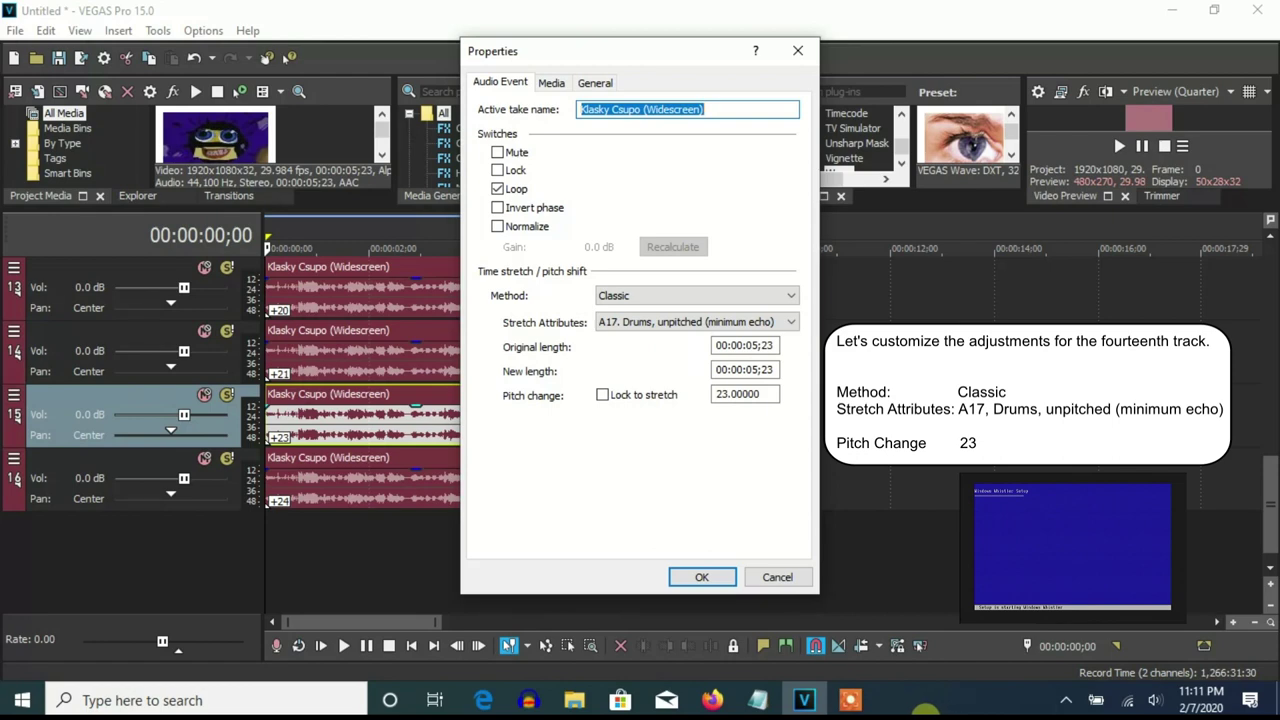
left_click(714, 580)
- Check the pitch properties of the audio event on track 16 and review its Pitch Shift effect settings
right_click(514, 490)
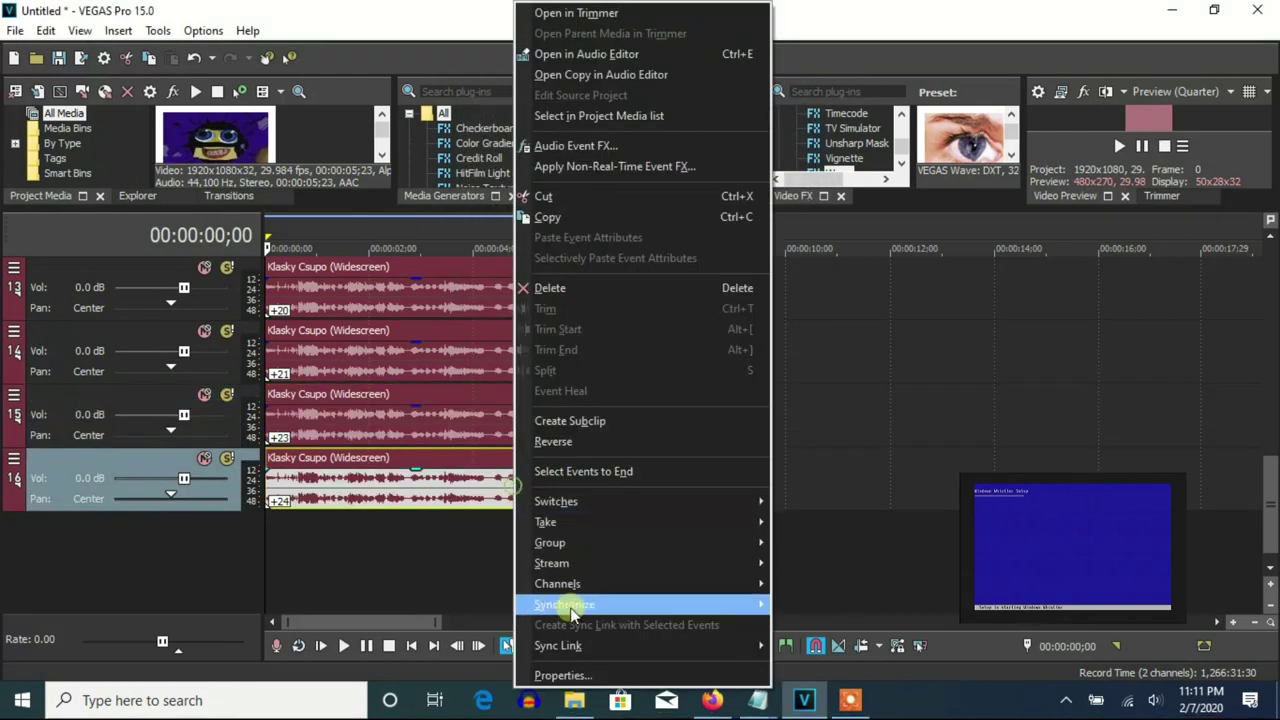
left_click(563, 675)
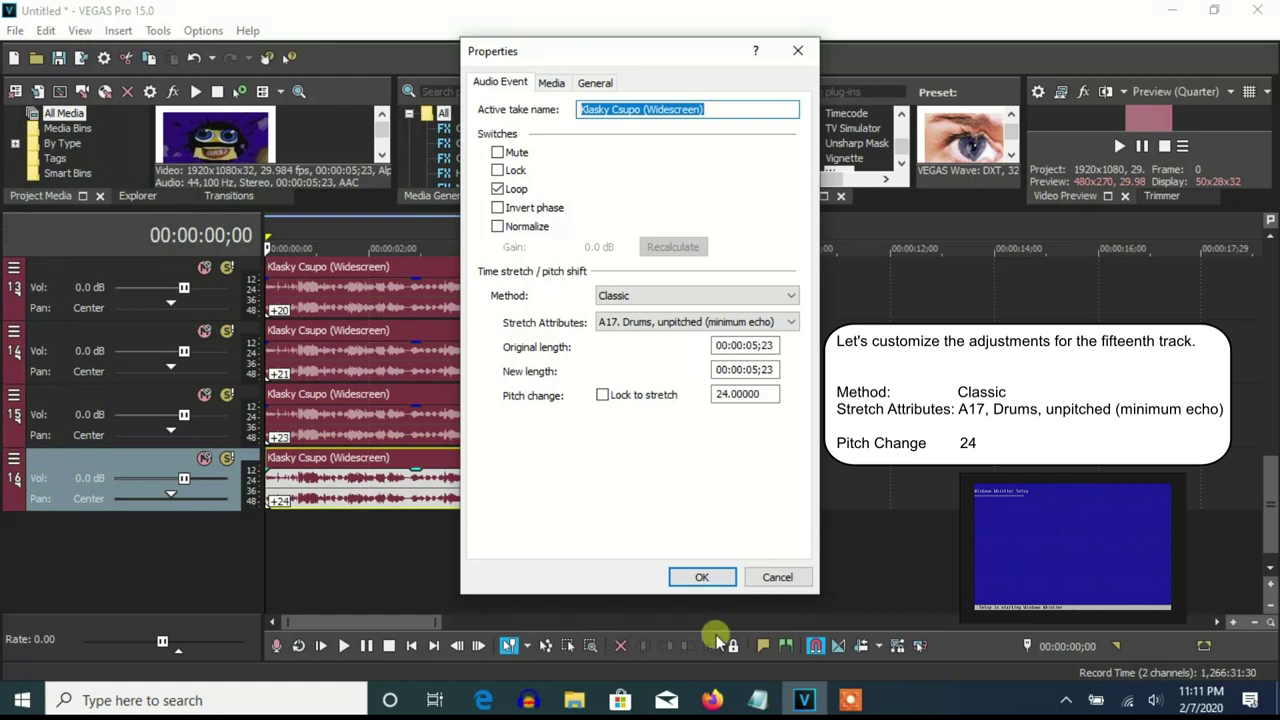
left_click(702, 577)
left_click(540, 462)
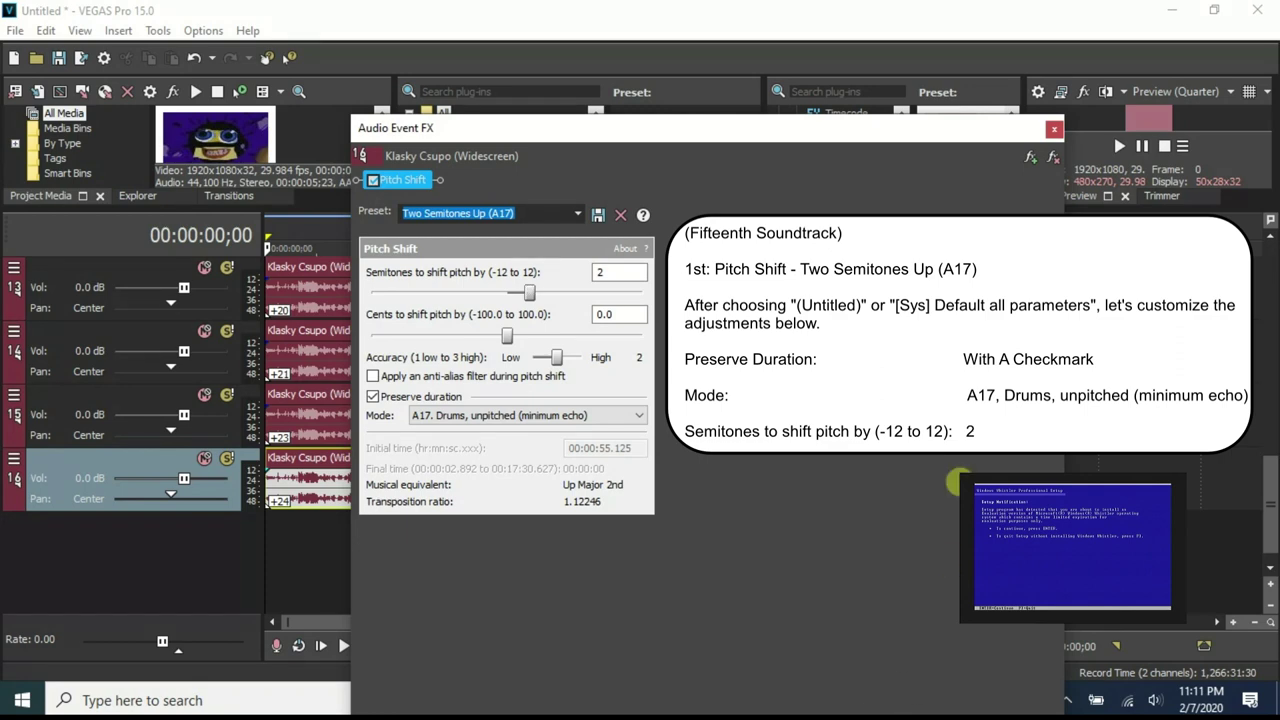
left_click(1054, 129)
- Render the project with the Sony AVC/MVC Internet 1280x720-30p template as G-Major 87.mp4 in the LEGO City 2012 Great Vehicles Commercial Hey folder
scroll(1272, 541, "up", 5)
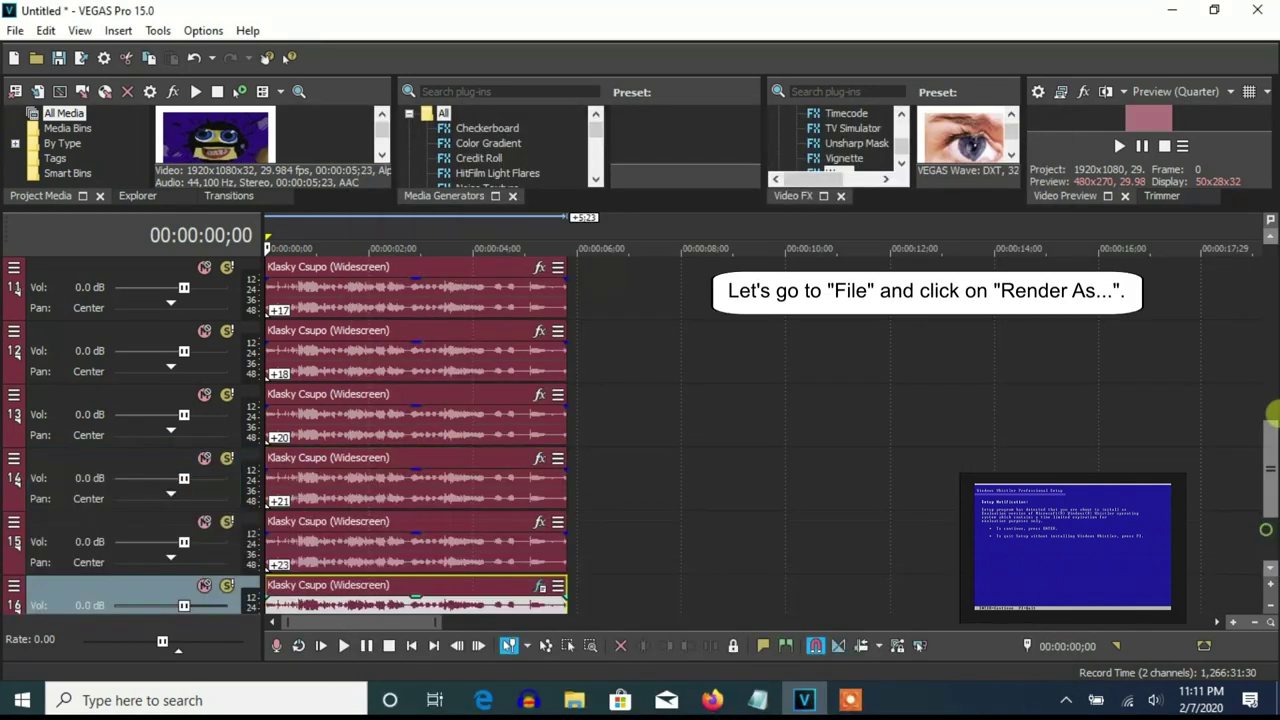
left_click(15, 30)
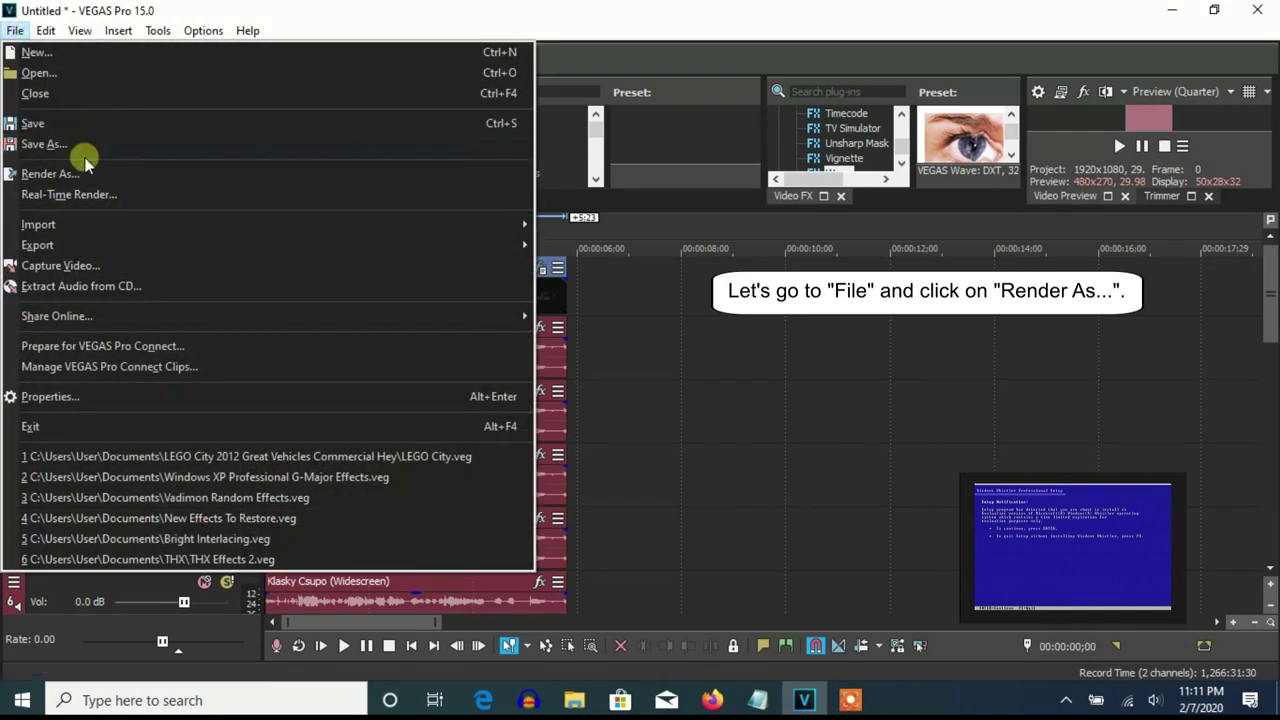
left_click(55, 174)
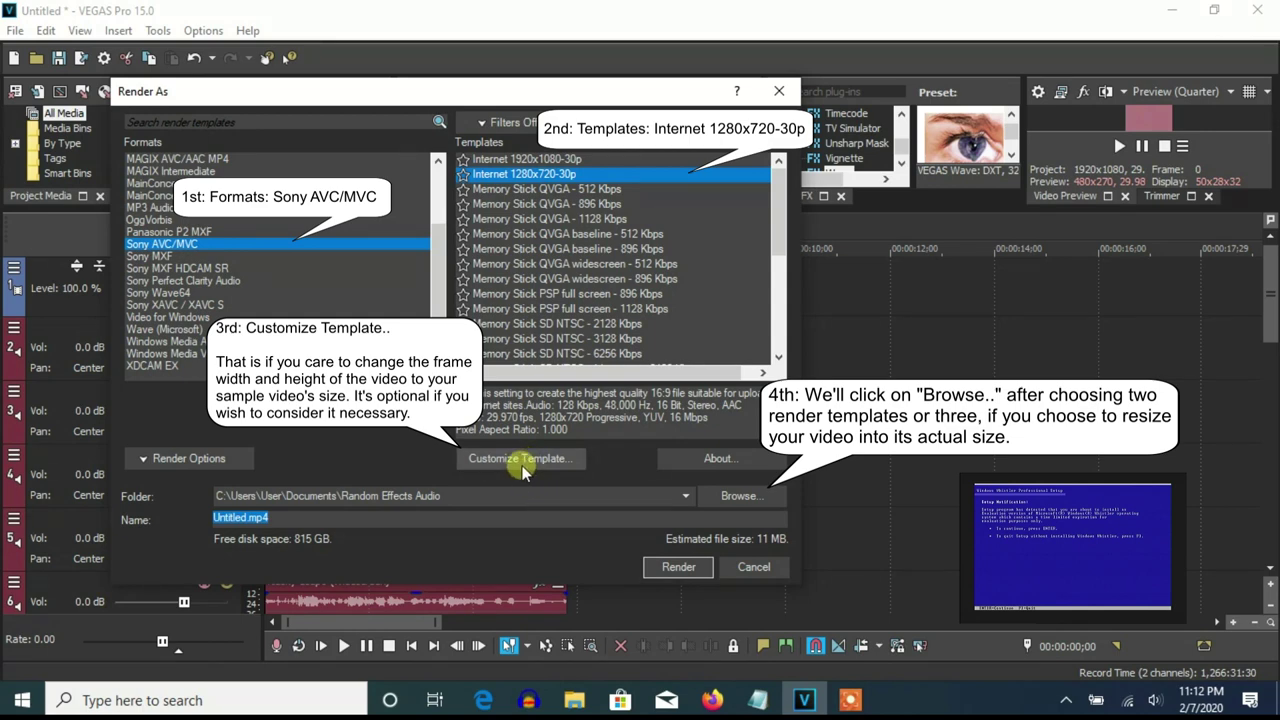
left_click(731, 498)
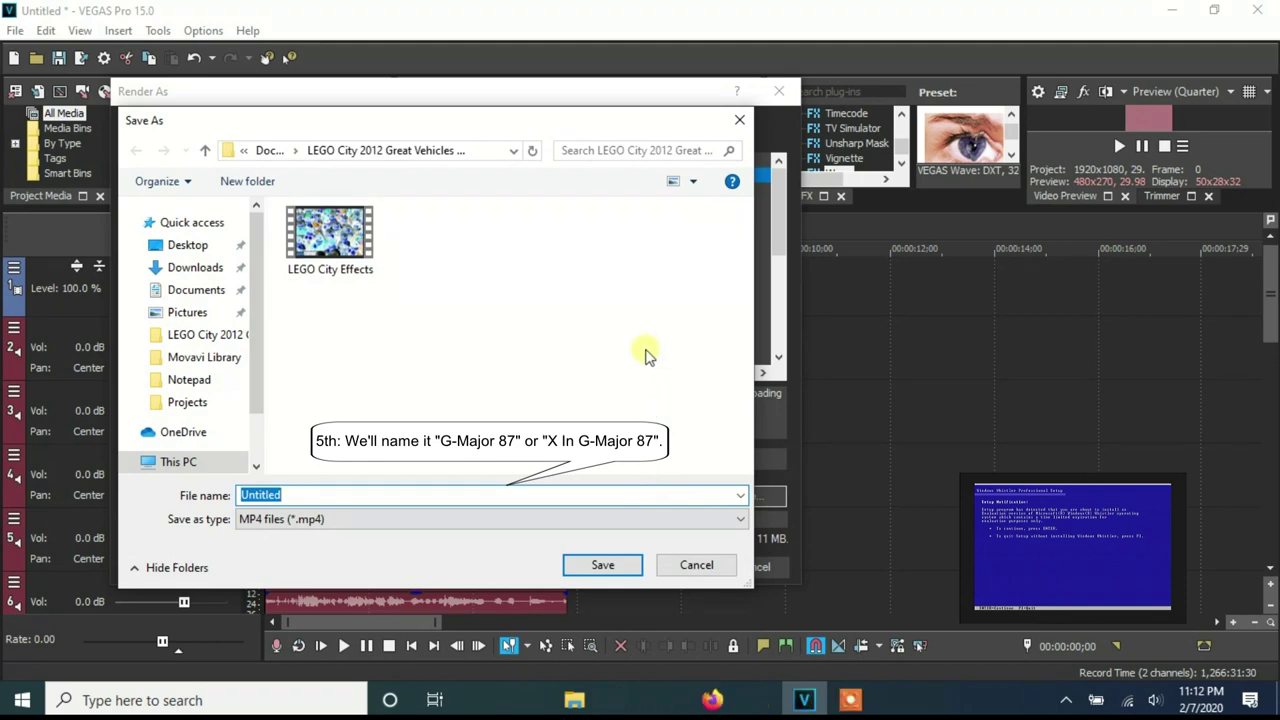
type("G")
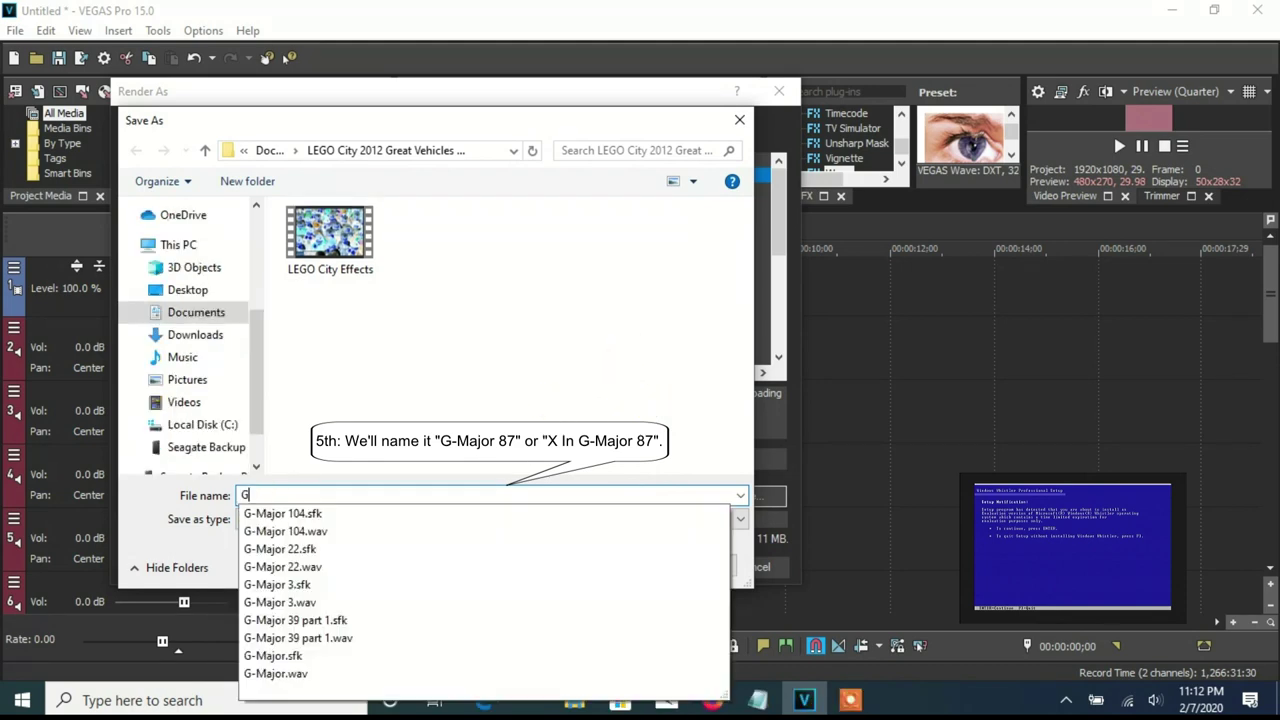
type("-Major 87")
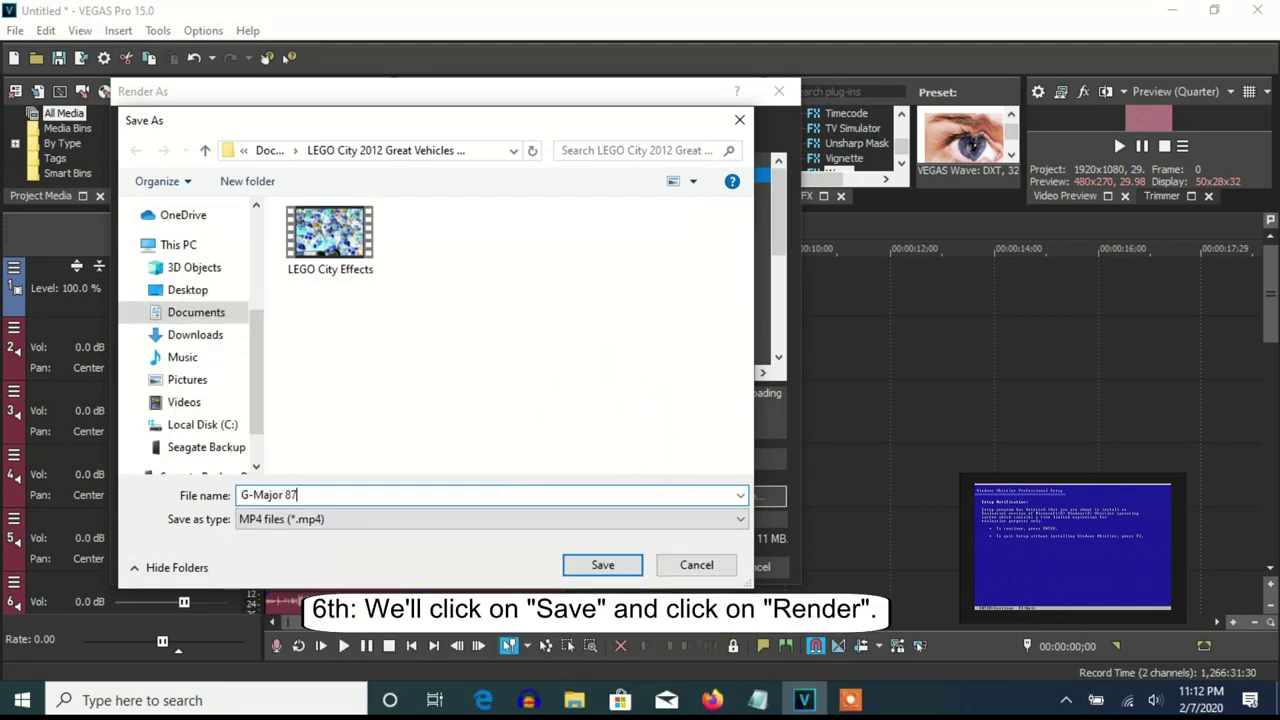
left_click(602, 565)
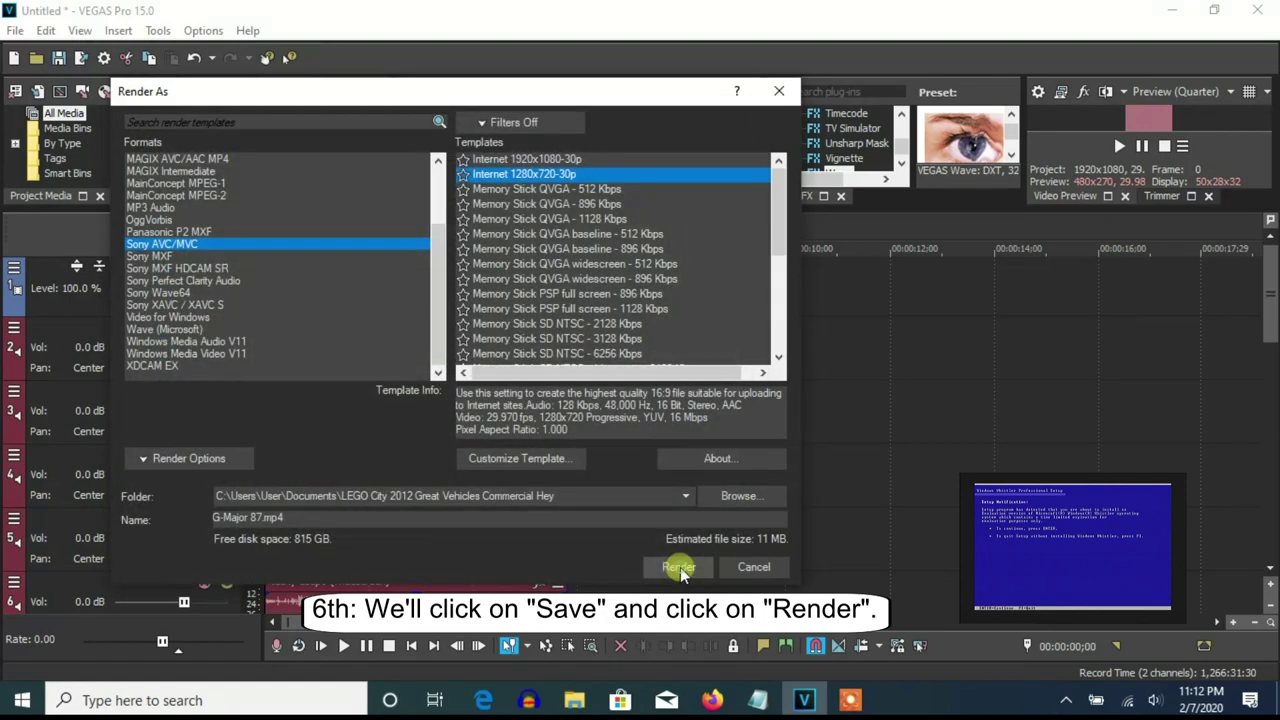
left_click(685, 565)
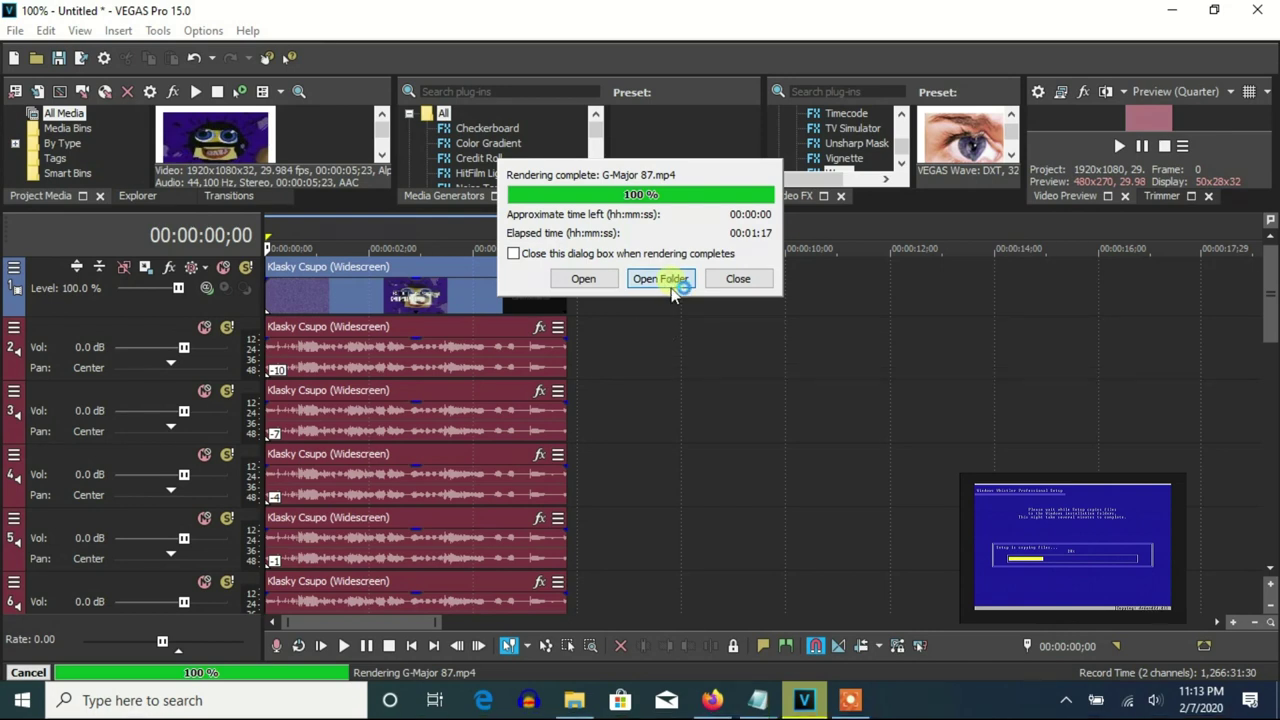
- Open the folder of the rendered file and place the G-Major 87 video on the timeline after the original clip
left_click(660, 279)
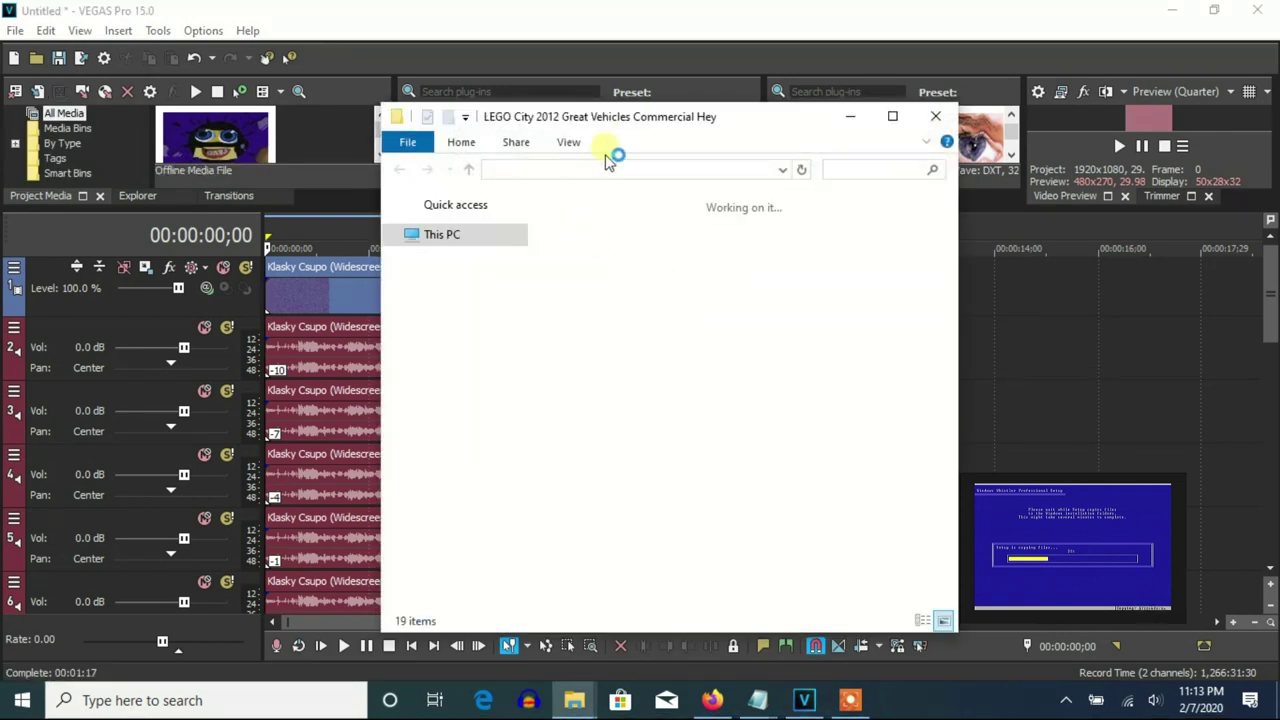
left_click_drag(563, 123, 773, 125)
left_click_drag(590, 248, 702, 248)
left_click_drag(1148, 300, 1194, 467)
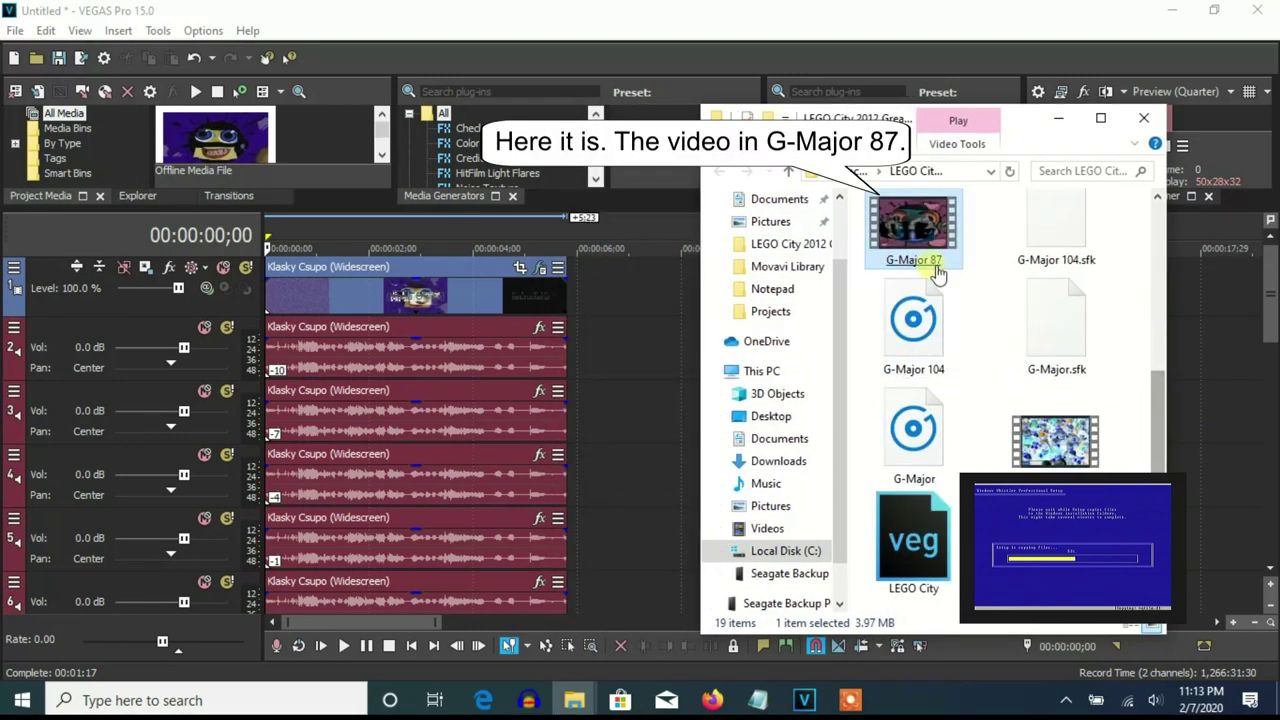
left_click_drag(900, 256, 589, 294)
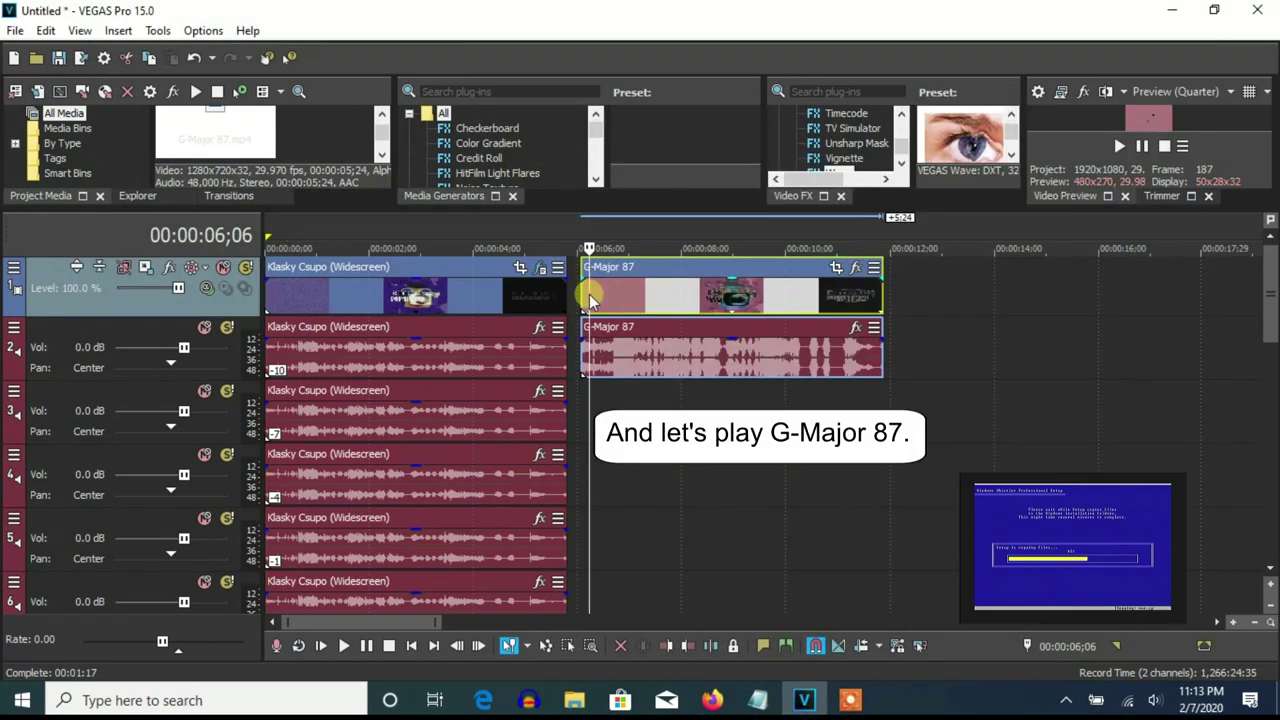
- Play the original clip from the start in an enlarged preview, and move the G-Major 87 clip to start at about 7 seconds
left_click(270, 297)
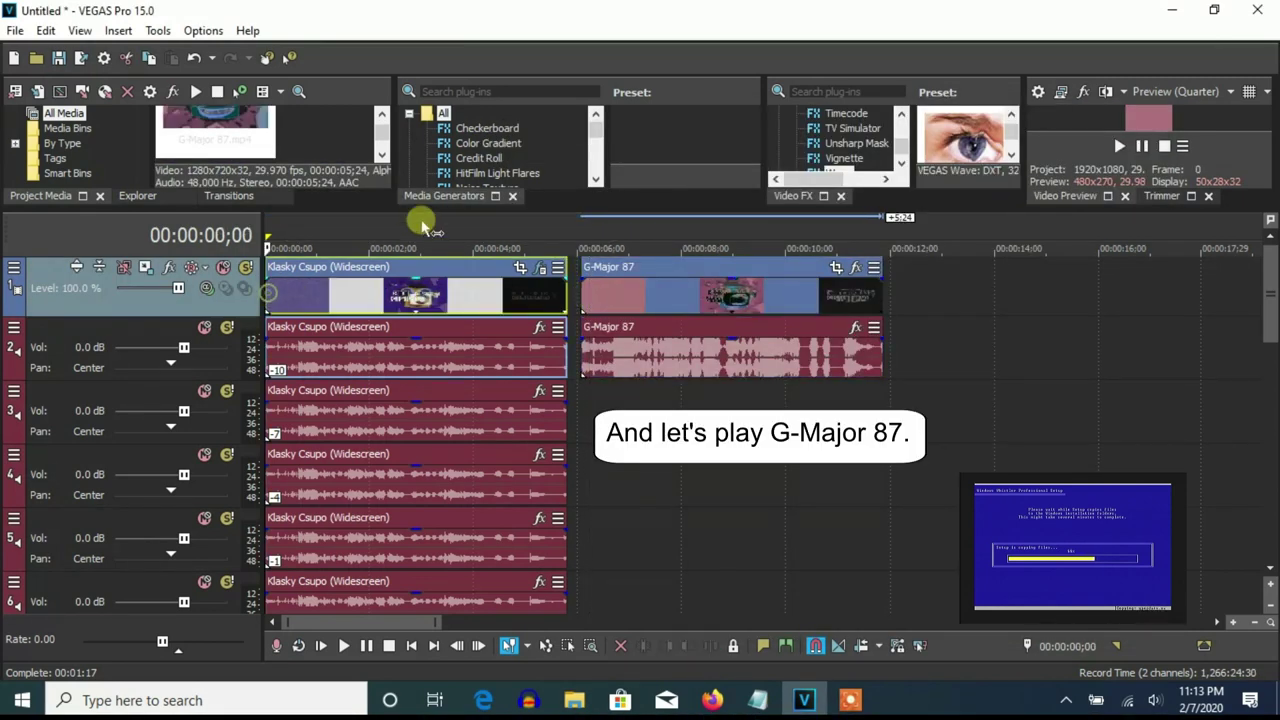
left_click_drag(421, 231, 410, 345)
left_click(1118, 261)
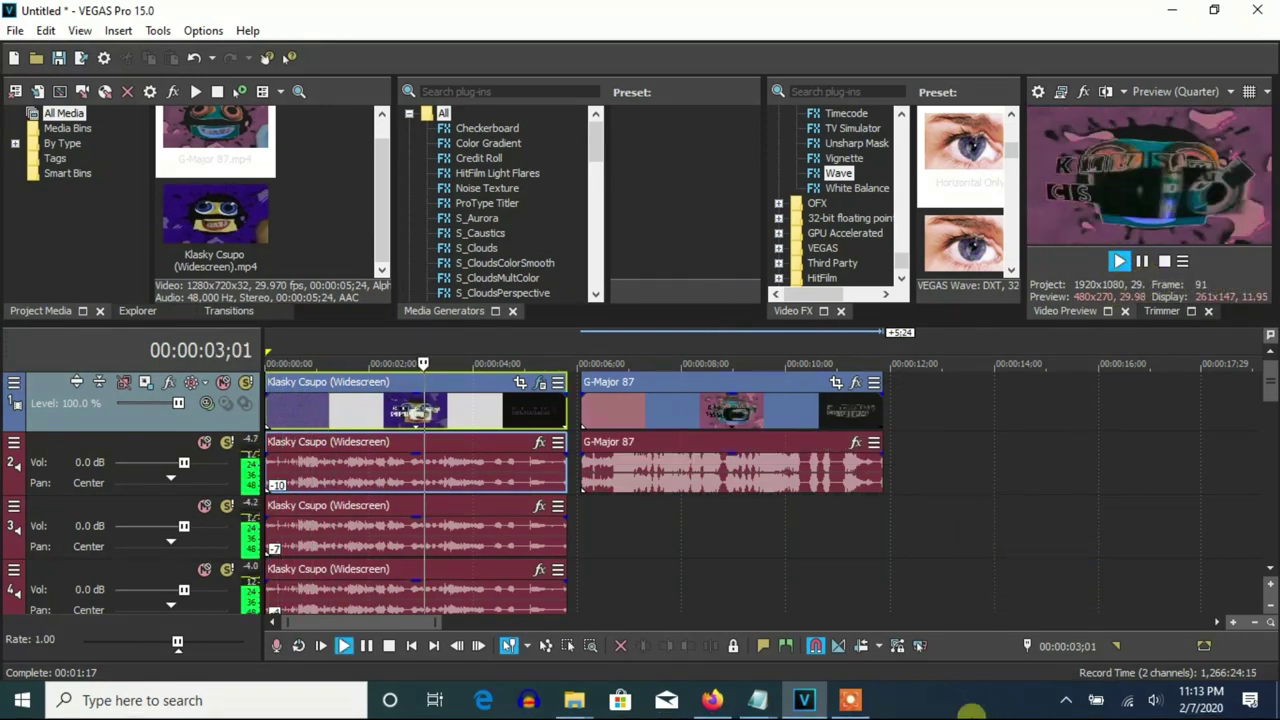
left_click(1141, 261)
left_click_drag(663, 434, 729, 410)
right_click(583, 478)
key("Escape")
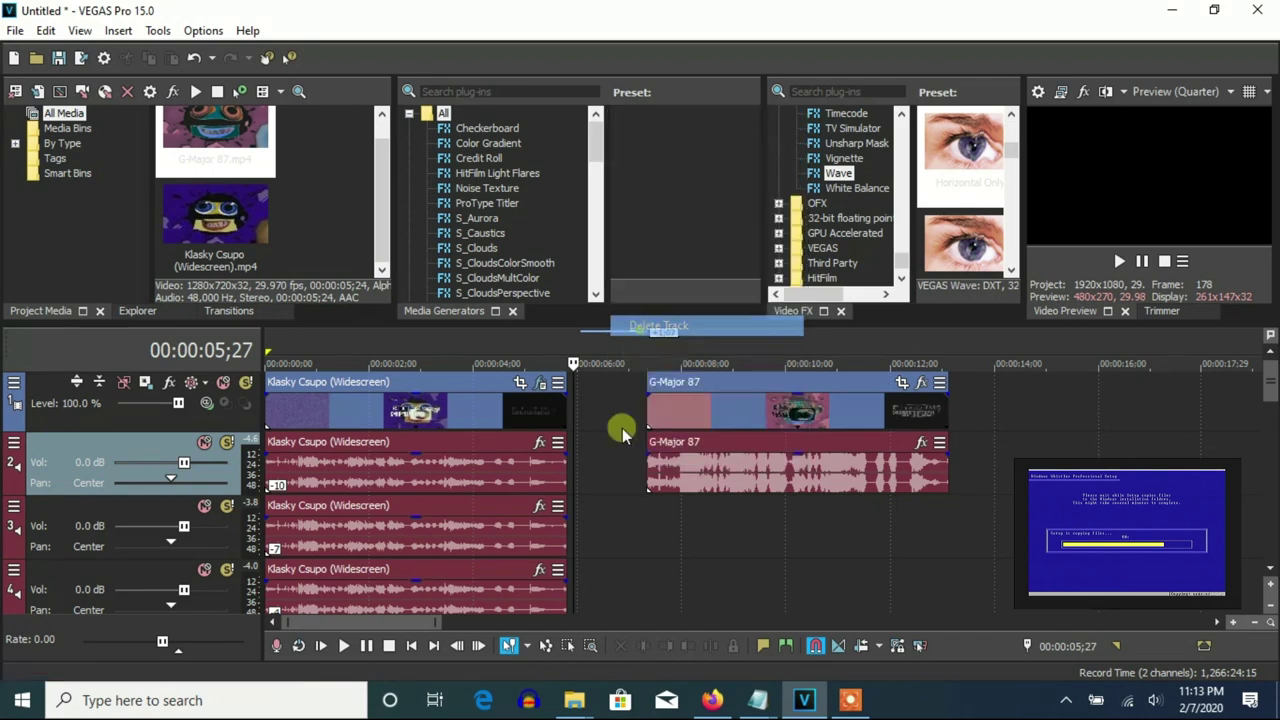
key("Delete")
left_click(194, 57)
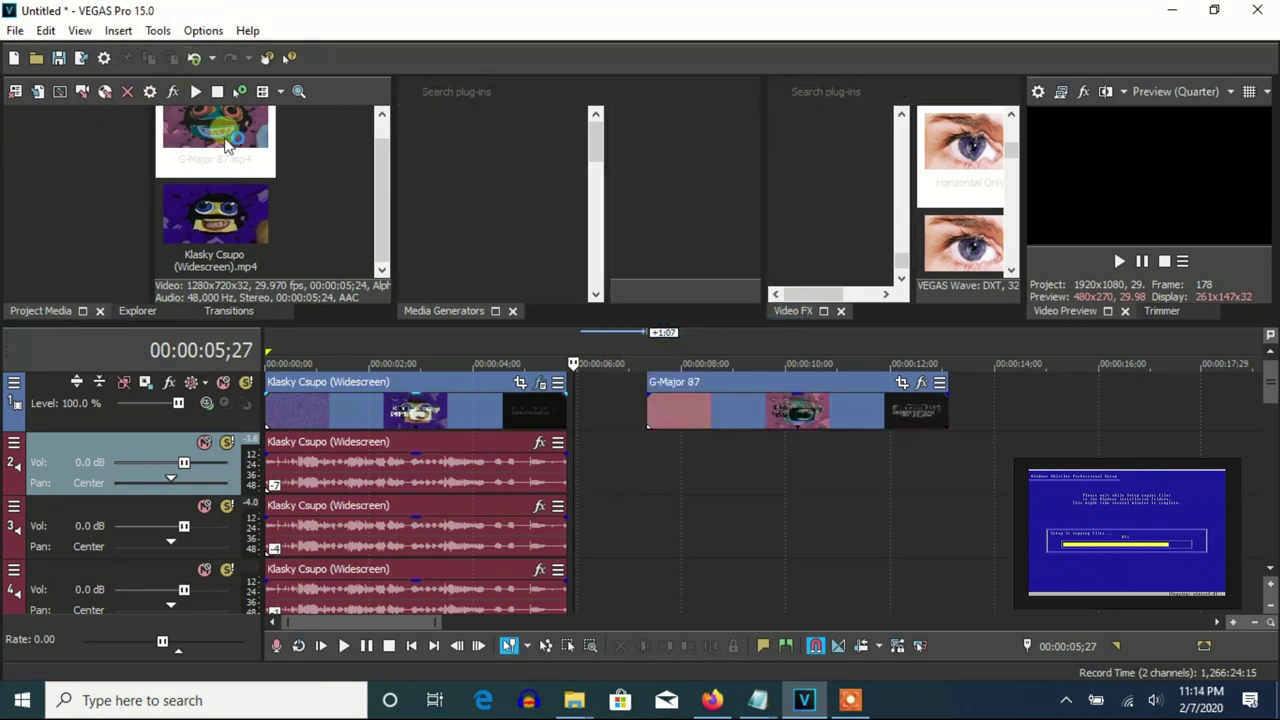
- Duplicate the audio track that contains the G-Major 87 sound
right_click(596, 540)
left_click(622, 386)
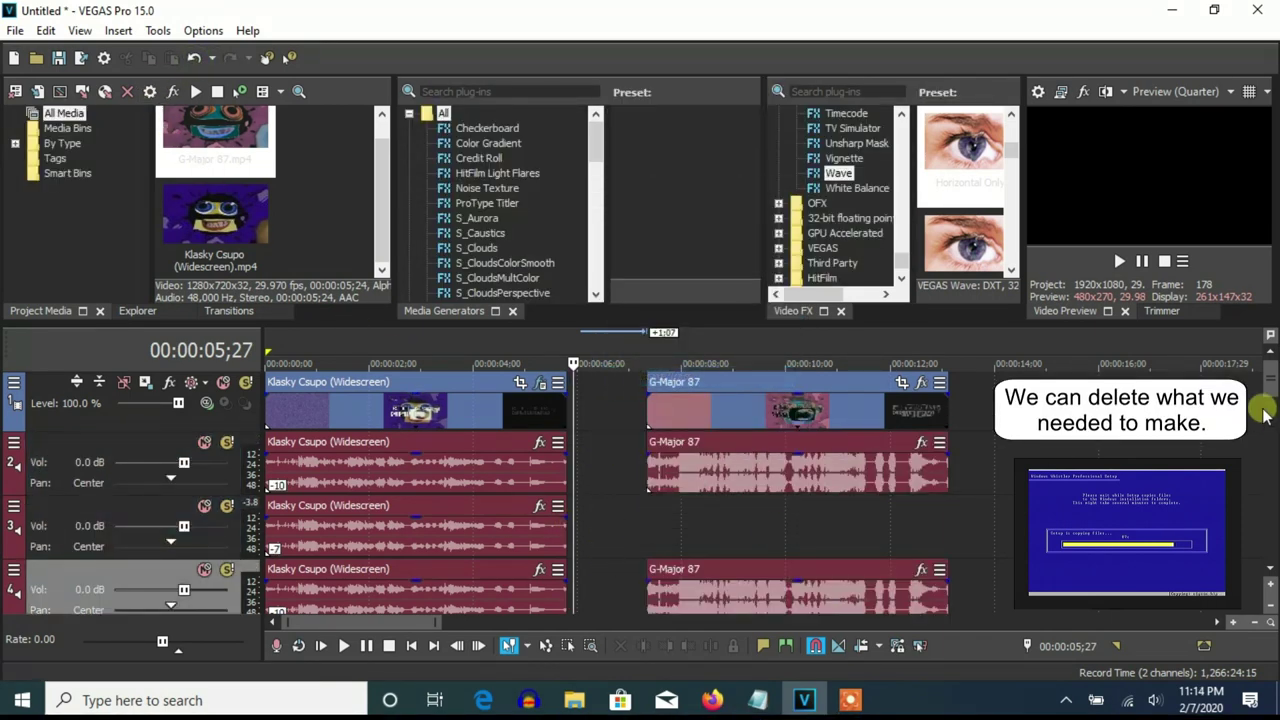
- Delete the original clip's audio tracks pitched +14 to +18, one track at a time
left_click_drag(1270, 375, 1270, 452)
right_click(571, 528)
left_click(622, 386)
right_click(630, 498)
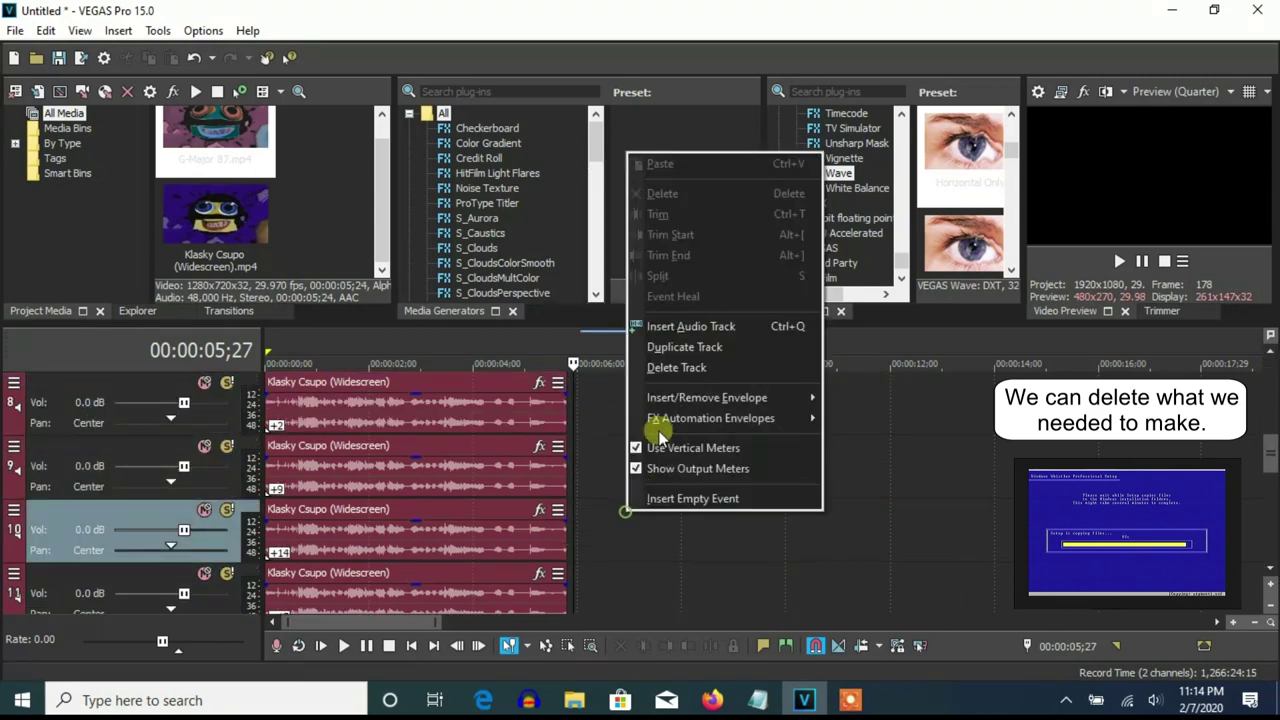
left_click(679, 361)
right_click(623, 500)
left_click(668, 364)
right_click(623, 517)
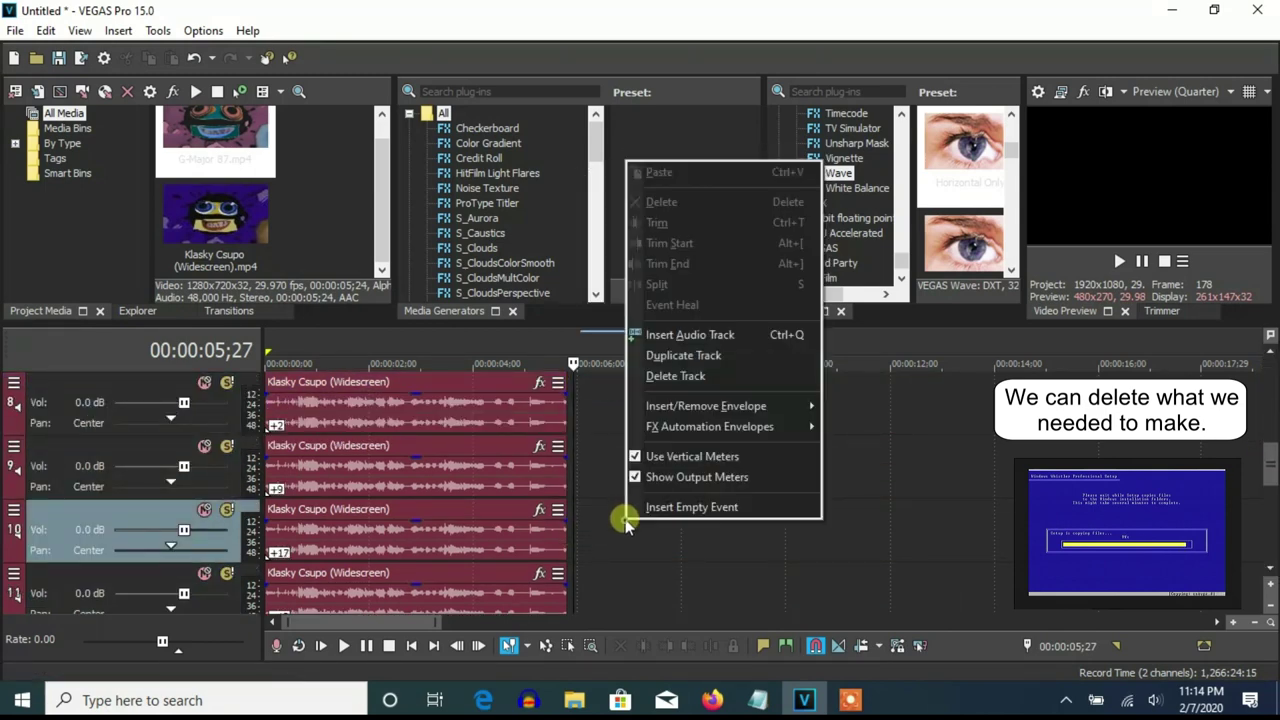
left_click(663, 362)
right_click(626, 514)
left_click(679, 361)
- Delete the remaining audio tracks below the track pitched +2, including those pitched +20 to +24
right_click(623, 515)
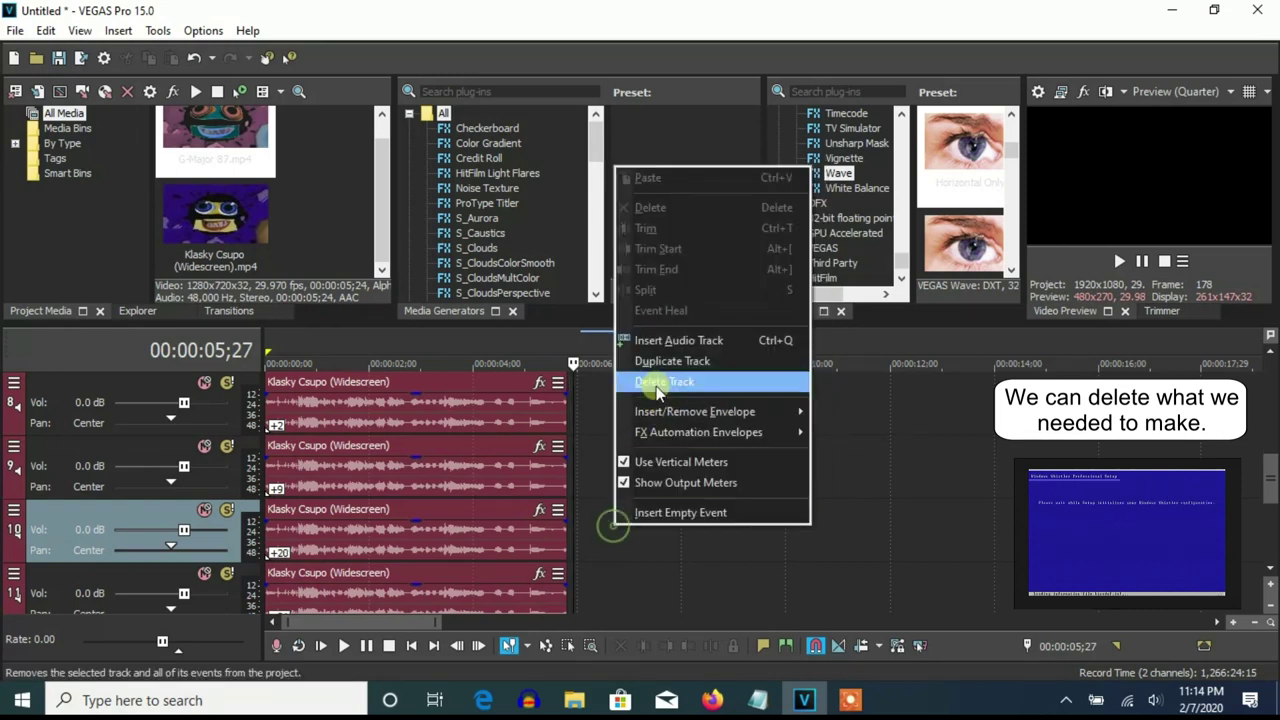
left_click(654, 384)
right_click(628, 510)
left_click(652, 376)
right_click(634, 503)
left_click(652, 372)
right_click(603, 530)
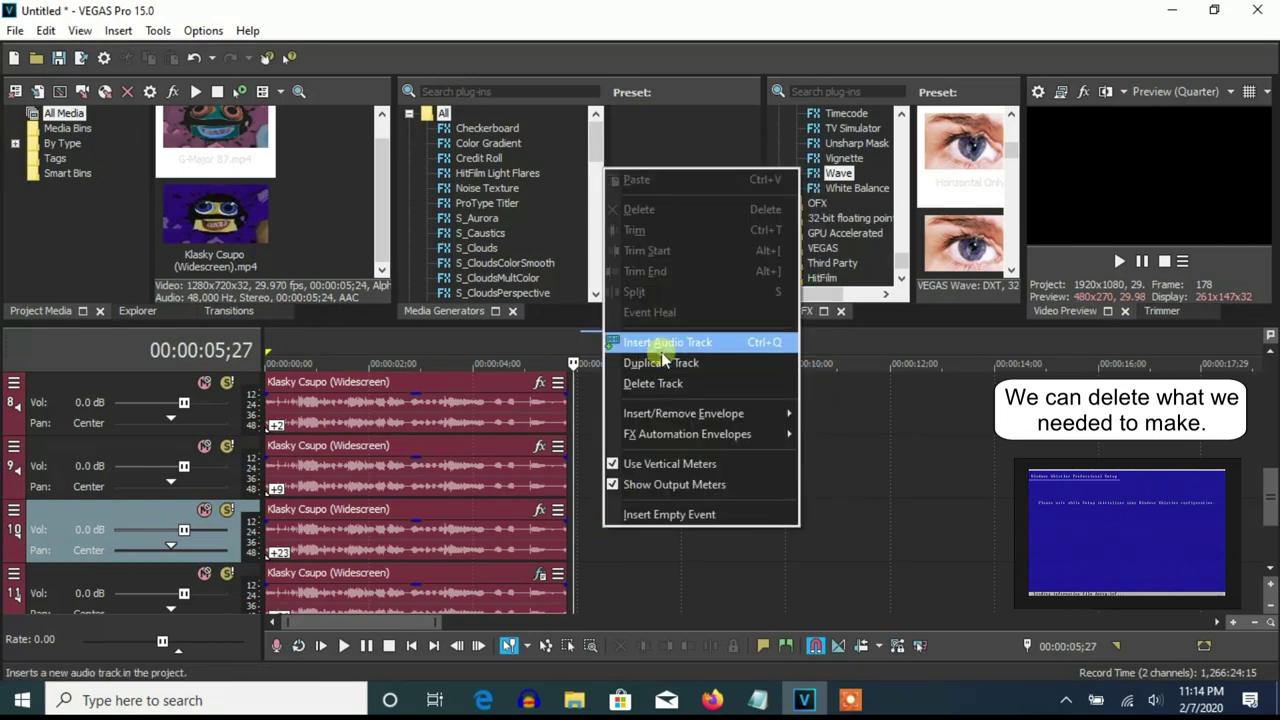
left_click(662, 326)
right_click(620, 470)
left_click(662, 326)
right_click(609, 474)
left_click(636, 330)
- Delete the original clip's audio tracks pitched -1, +2 and -4
left_click_drag(1271, 512, 1266, 500)
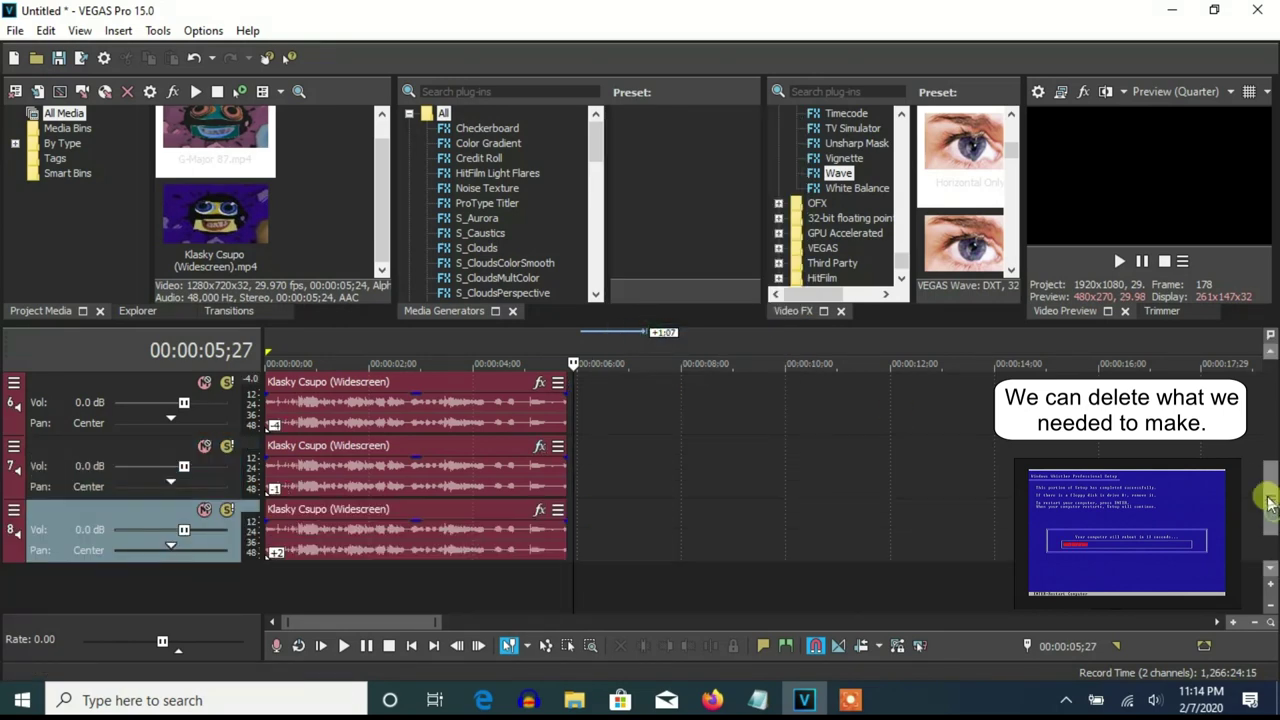
right_click(708, 486)
left_click(733, 337)
right_click(620, 490)
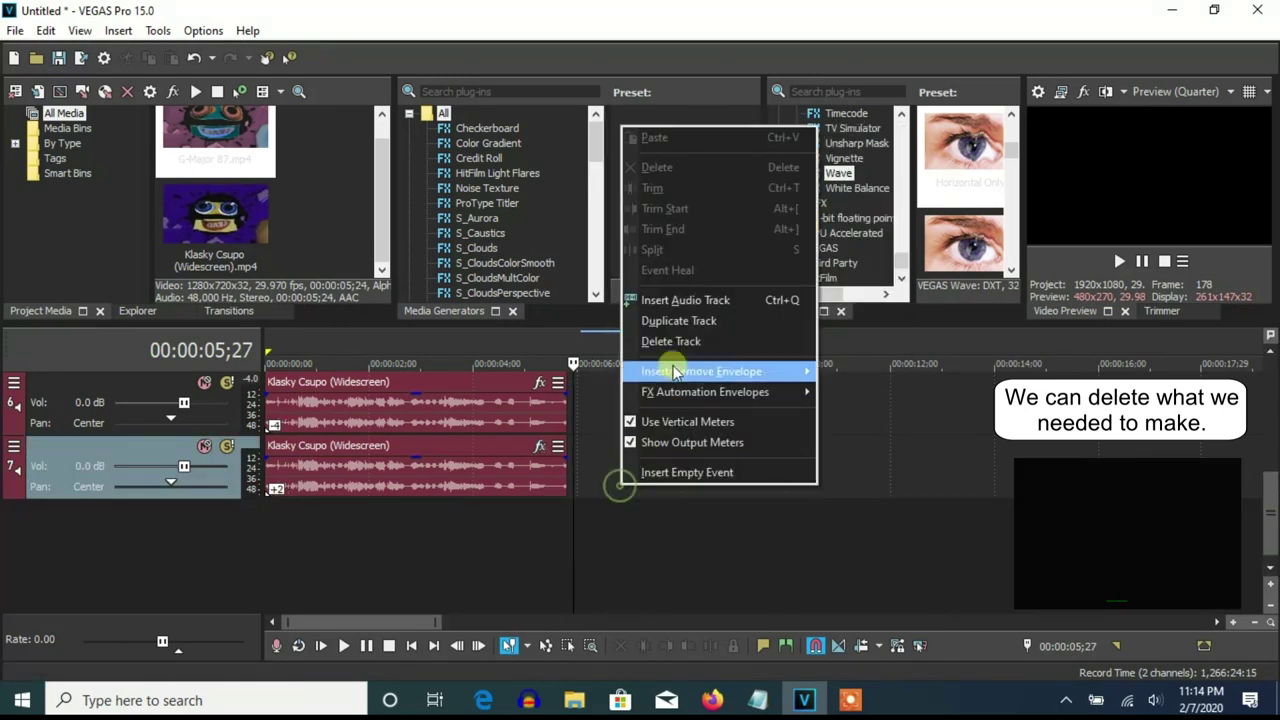
left_click(660, 343)
right_click(612, 466)
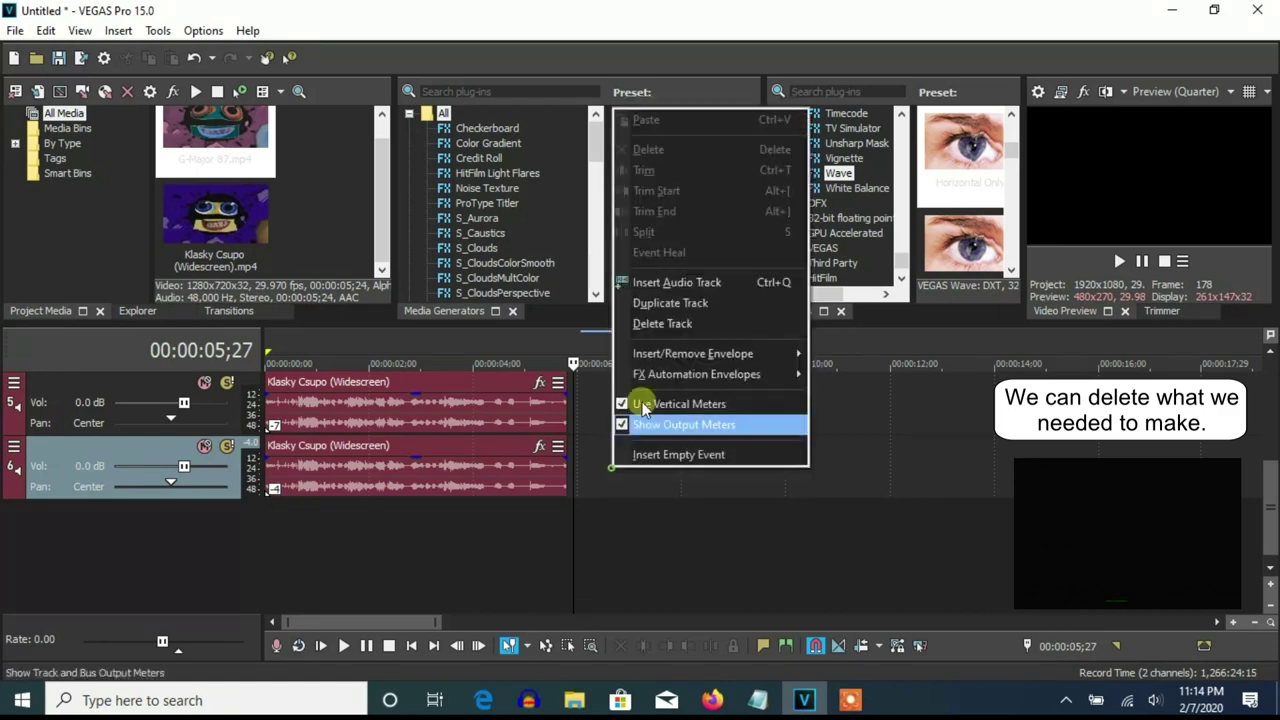
left_click(660, 323)
- Delete the two audio tracks pitched -7, keeping the two tracks that hold the G-Major 87 audio
left_click_drag(1267, 528, 1268, 495)
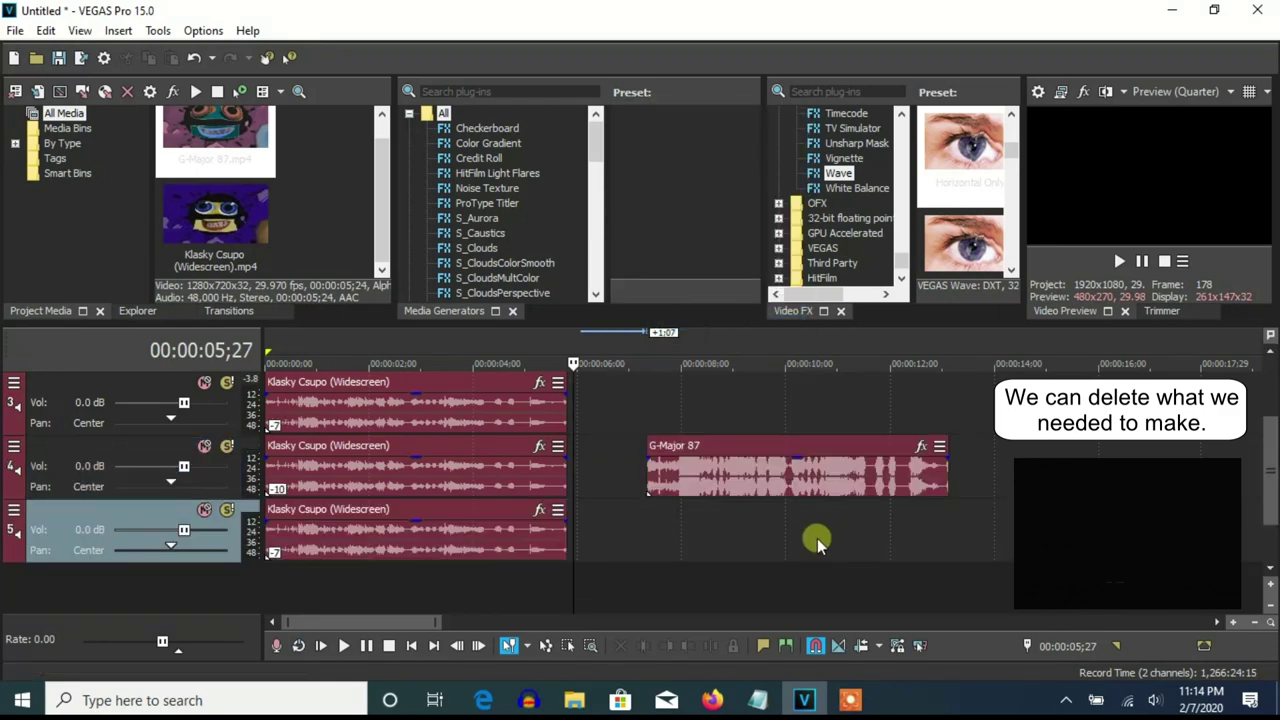
left_click_drag(1268, 446, 1268, 429)
right_click(778, 592)
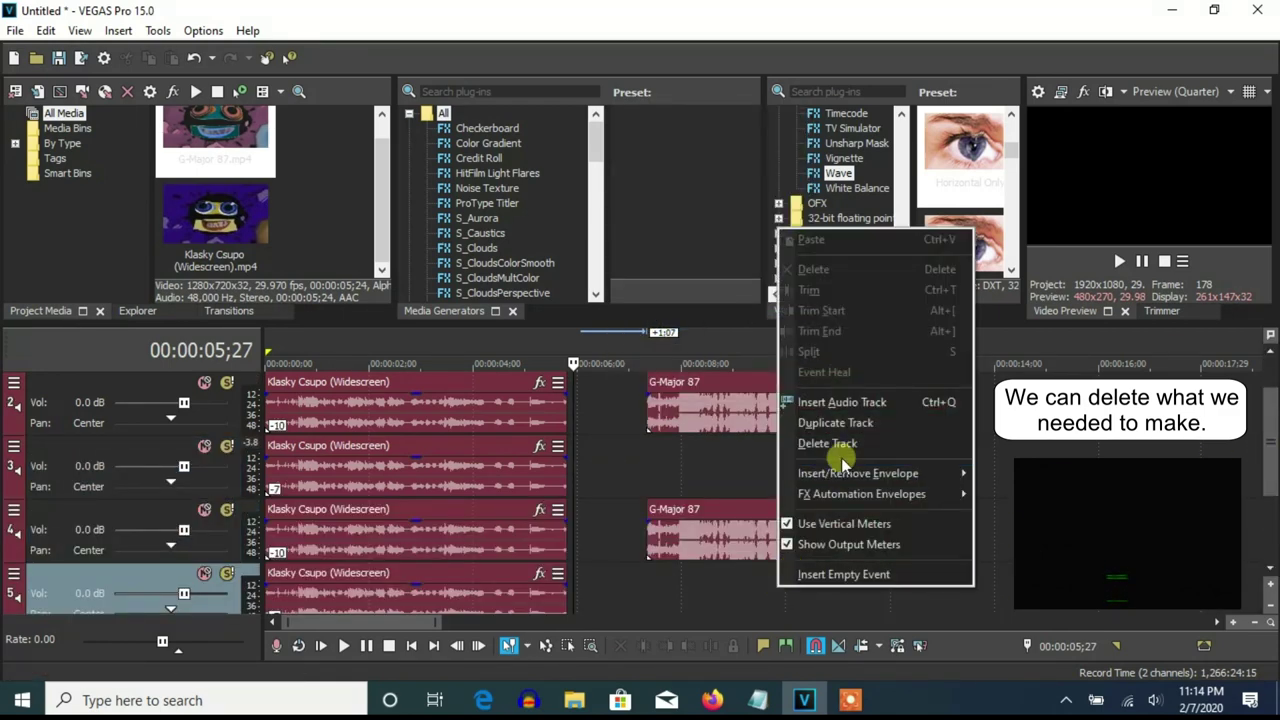
left_click(818, 443)
right_click(697, 478)
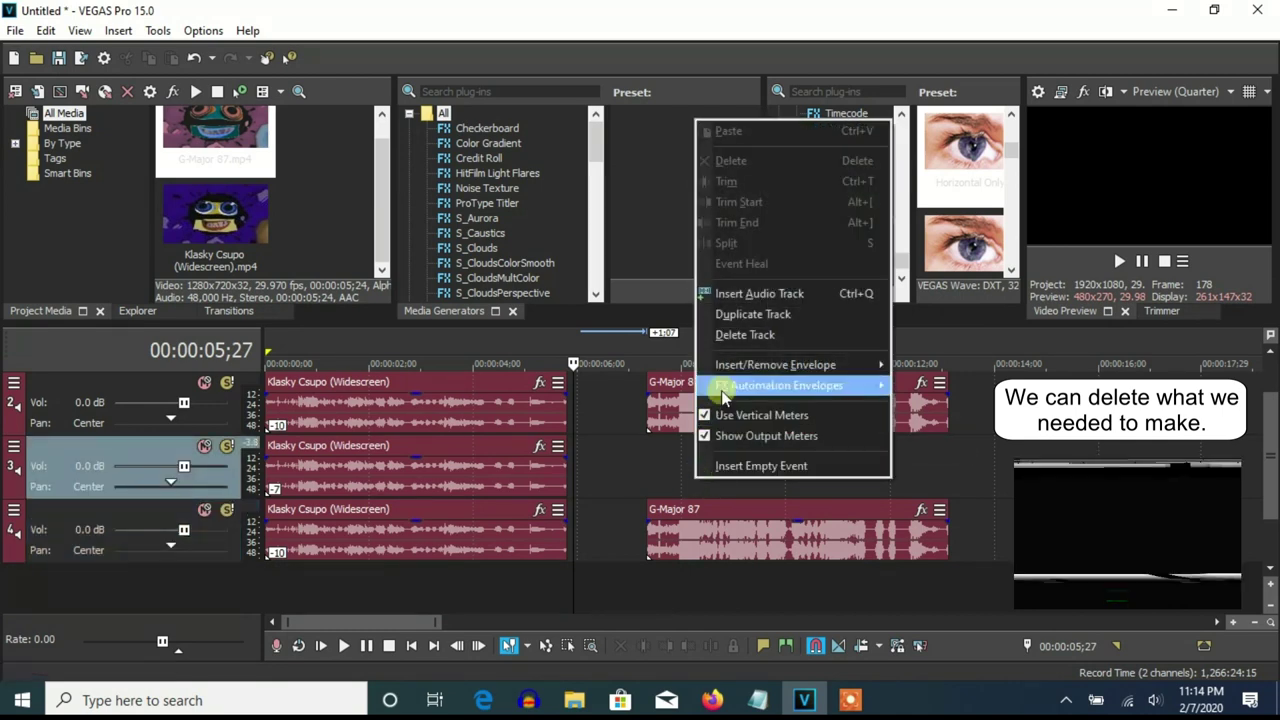
left_click(740, 335)
- Delete the remaining original clip events and move the G-Major 87 video and both of its audio events to the timeline start
left_click(342, 465)
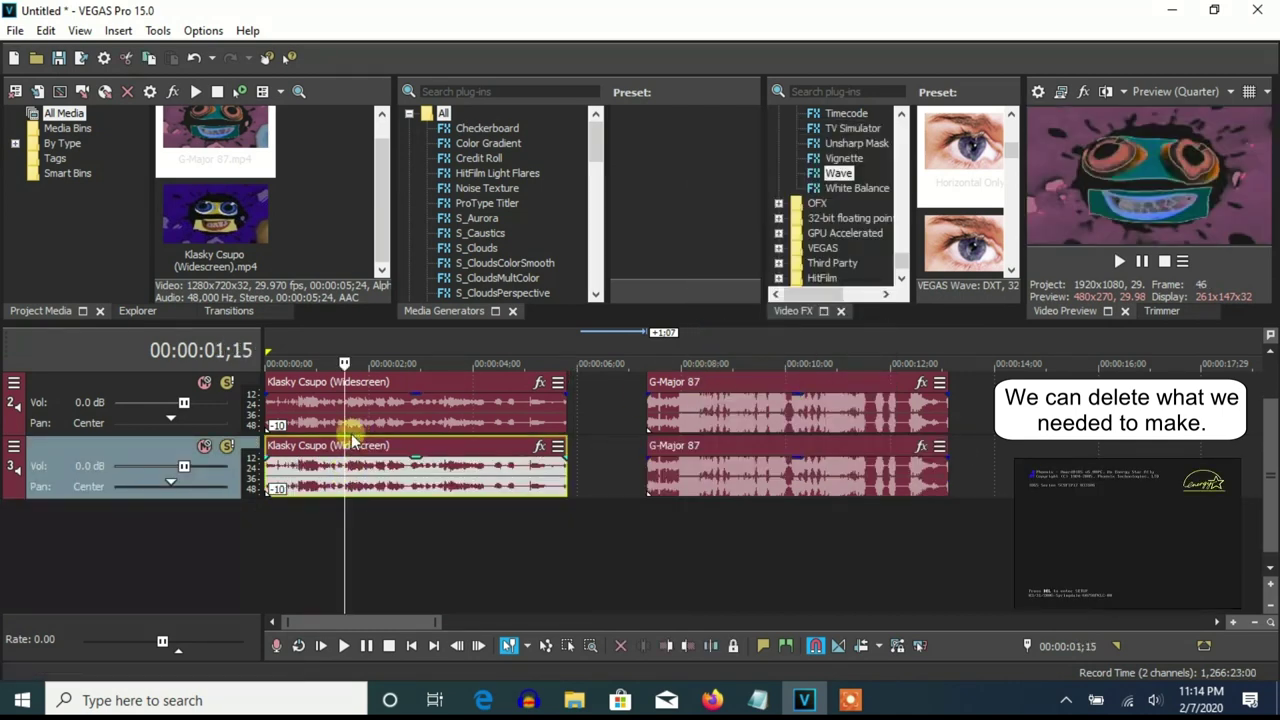
key("Delete")
scroll(1273, 458, "up", 2)
left_click(418, 400)
key("Delete")
left_click_drag(714, 414, 335, 415)
left_click_drag(725, 549, 329, 529)
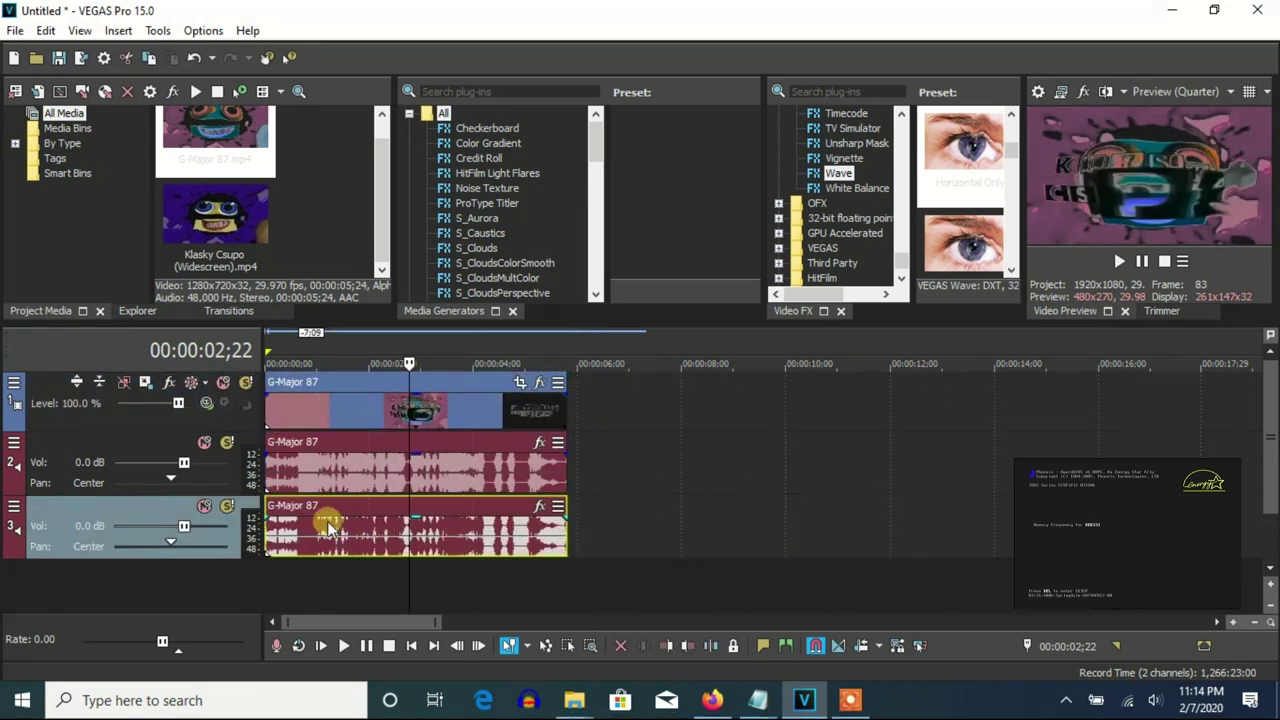
- Apply the Gradient Map effect to the G-Major 87 video event with the G-Major 39/G-Major 54 preset
right_click(365, 420)
left_click(497, 131)
left_click_drag(820, 129, 805, 265)
scroll(843, 172, "up", 15)
scroll(843, 172, "up", 10)
left_click_drag(868, 188, 994, 326)
left_click(994, 332)
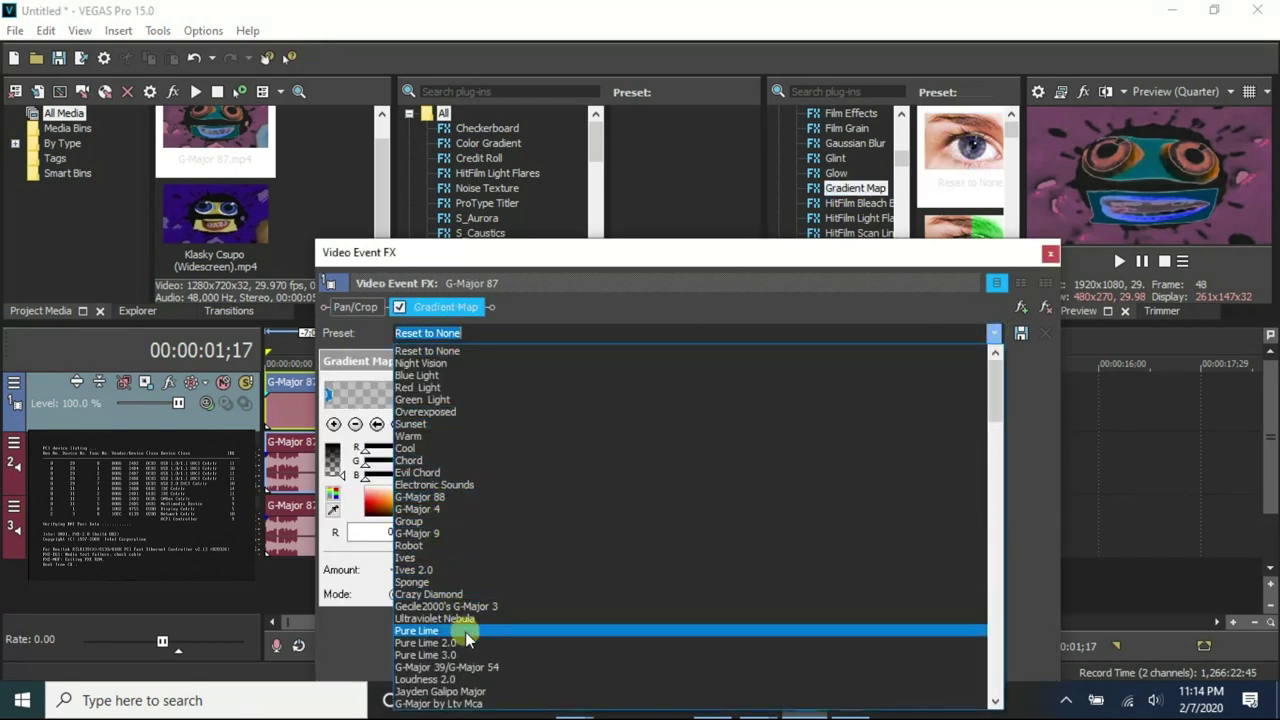
left_click(478, 667)
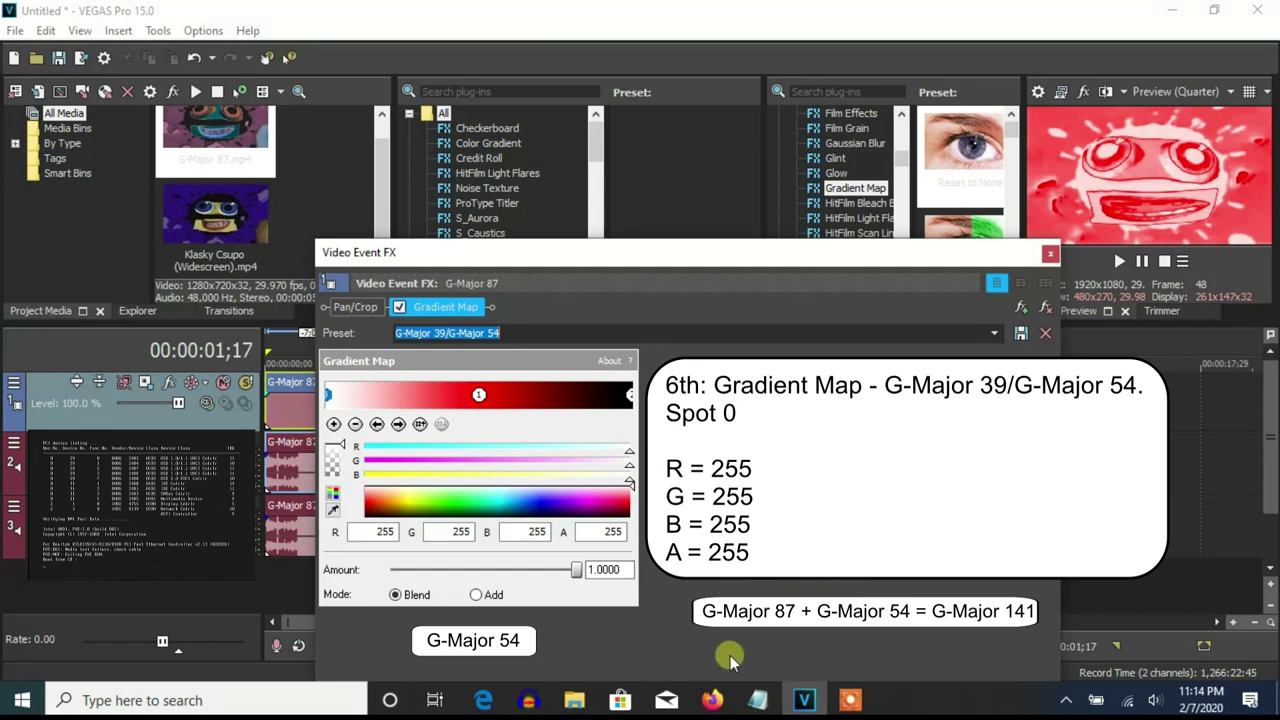
- Check the RGBA values of the middle and last gradient points, then close the video effect settings
left_click(479, 397)
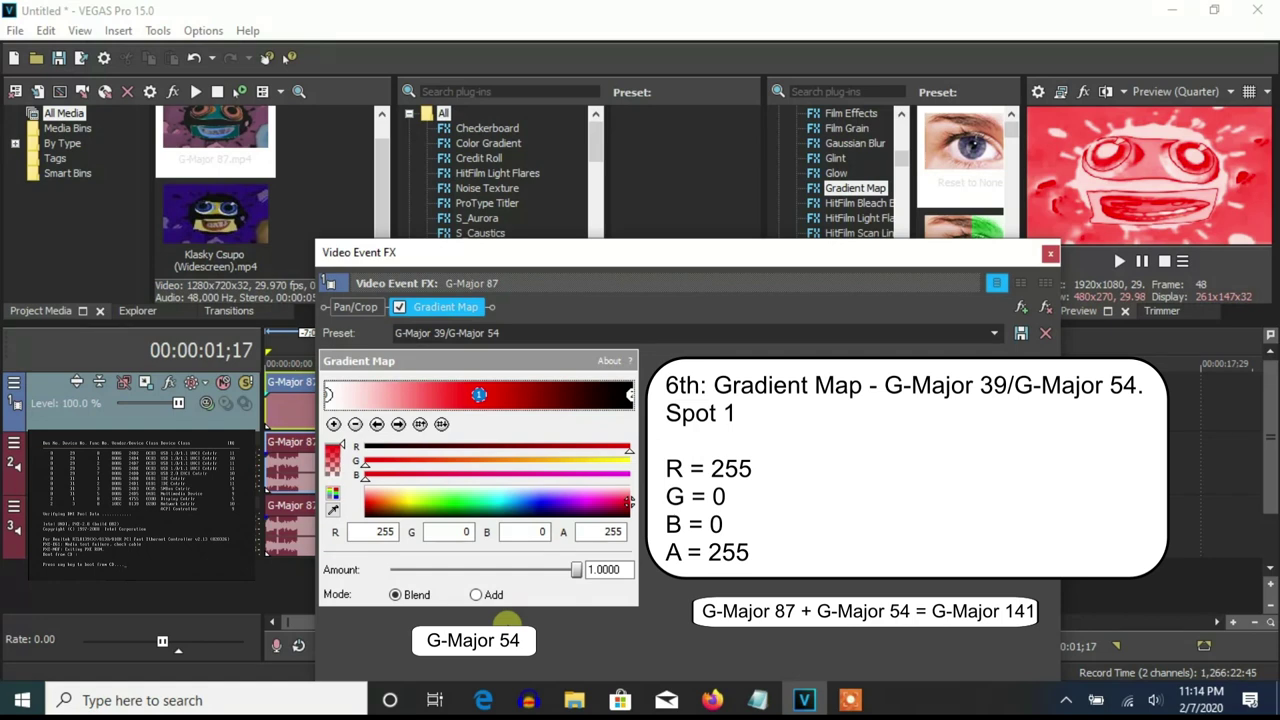
left_click(629, 396)
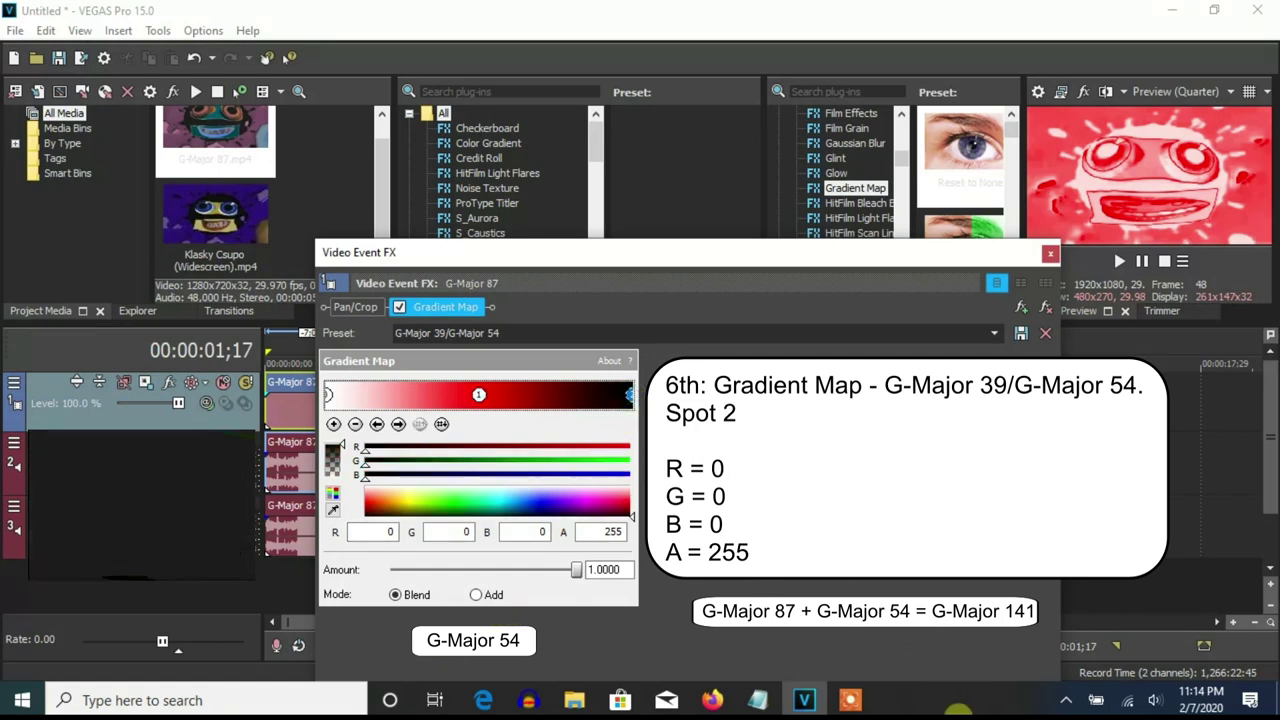
left_click(1050, 256)
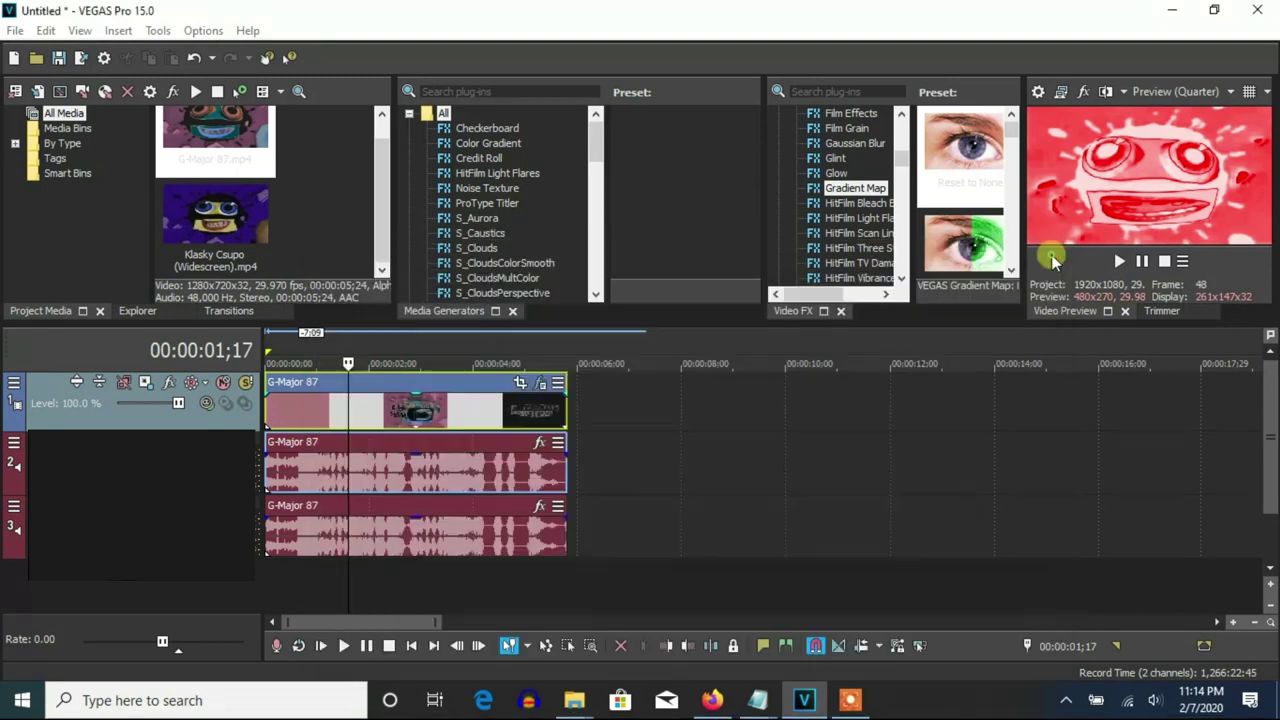
- Set the first G-Major 87 audio event to the élastique method with Pro stretch attributes and a pitch change of 5
right_click(460, 457)
left_click(505, 673)
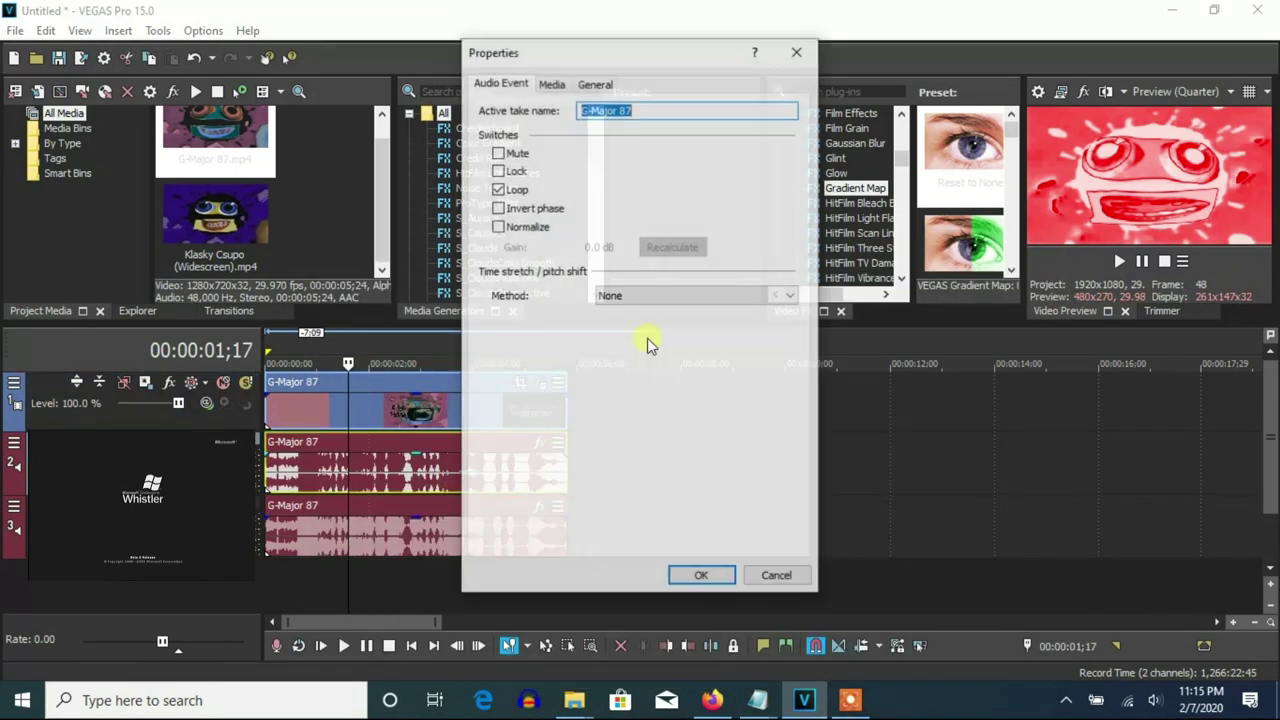
left_click(634, 294)
left_click(640, 320)
left_click(640, 322)
double_click(740, 393)
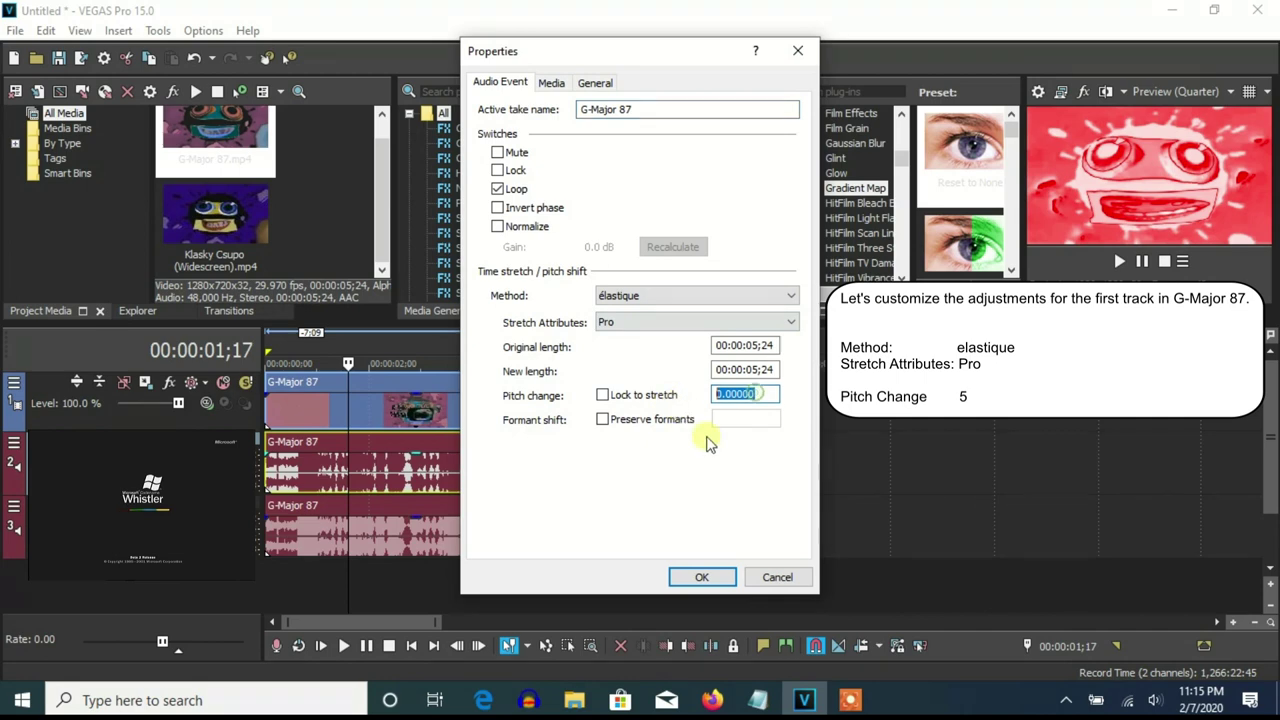
left_click(700, 578)
- Set the second G-Major 87 audio event to the élastique method with Pro stretch attributes and a pitch change of 10
right_click(503, 530)
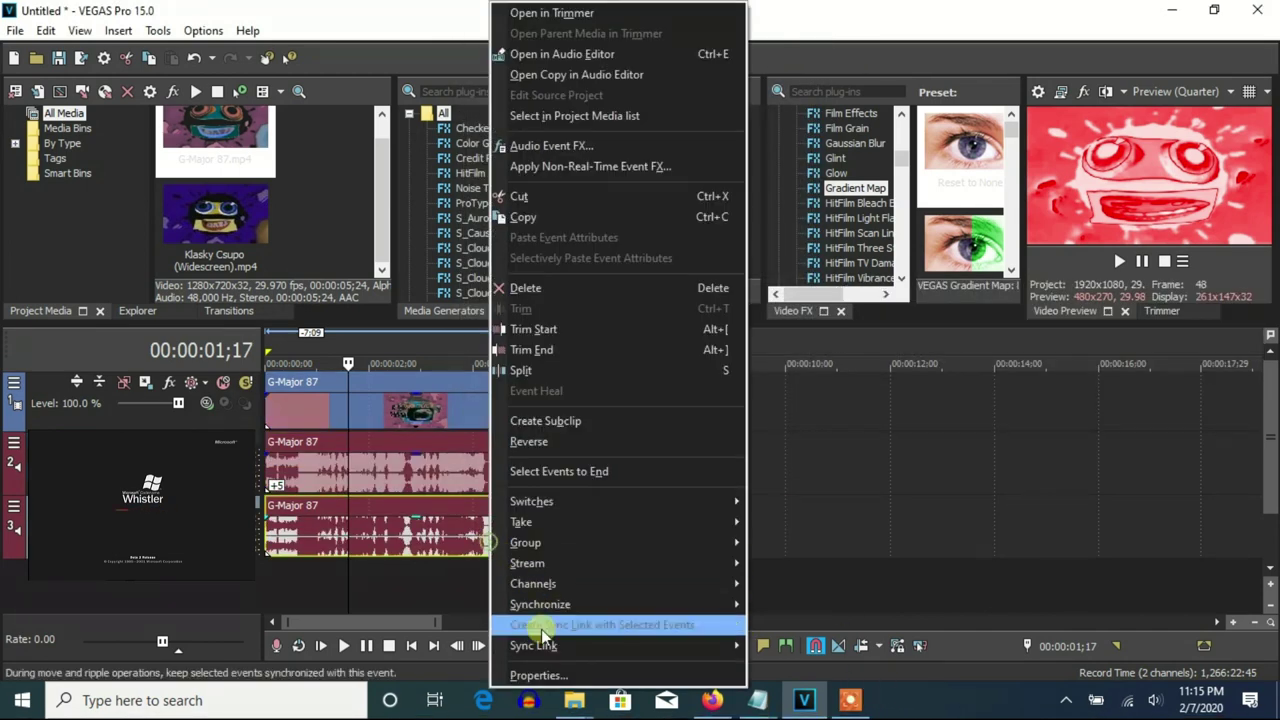
left_click(505, 673)
left_click(638, 295)
left_click(629, 323)
double_click(740, 393)
type("10")
key("Tab")
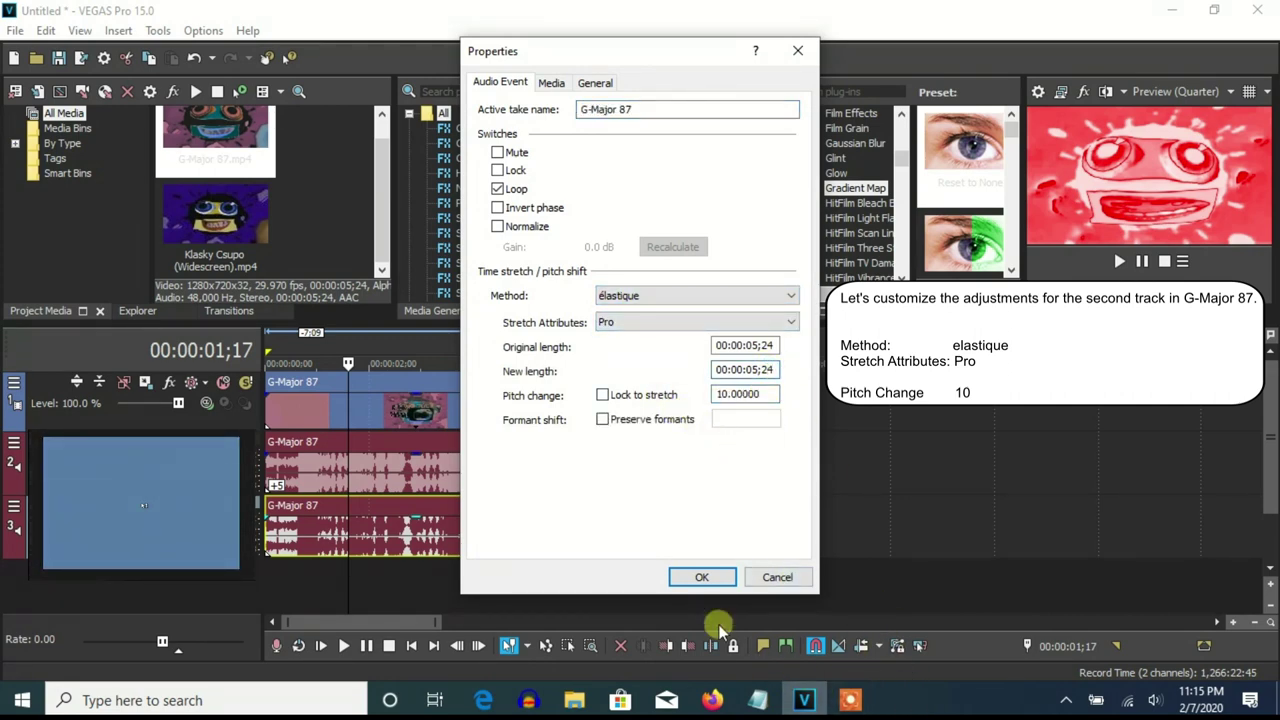
left_click(700, 578)
- Duplicate the +10 audio track with a pitch change of 14.19 on the copied event, and play back the result
right_click(738, 545)
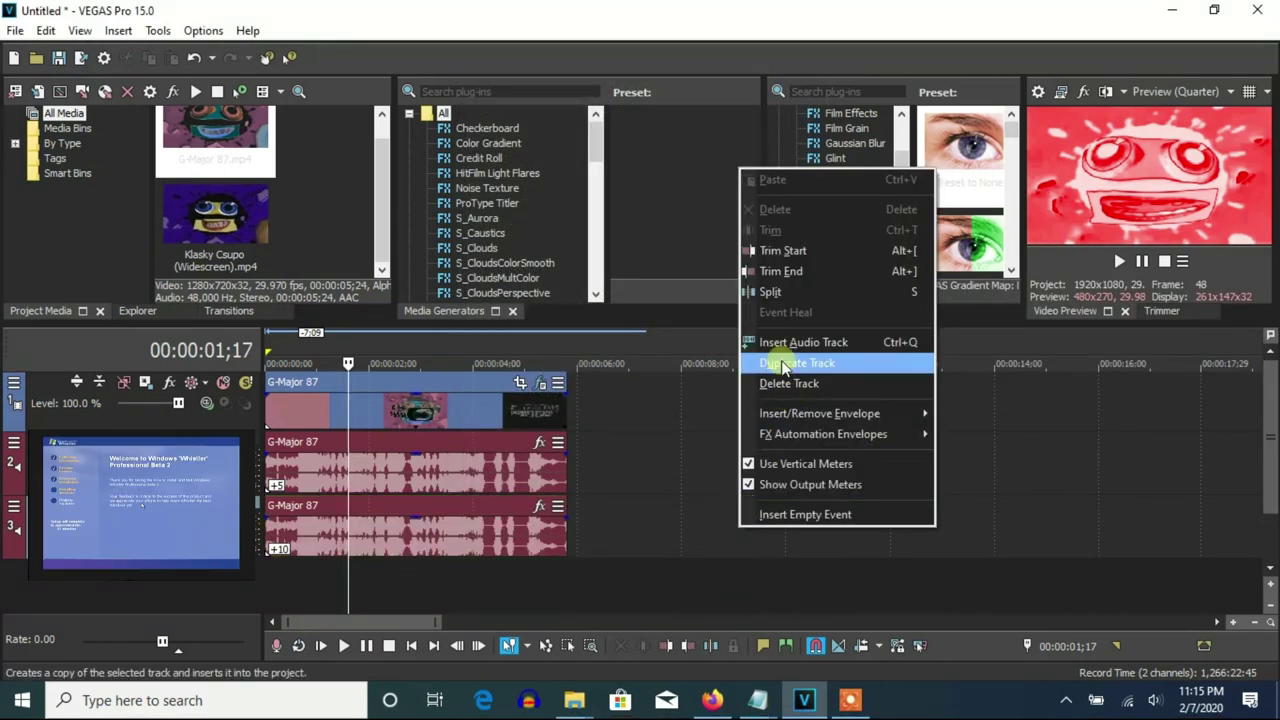
left_click(772, 363)
right_click(437, 604)
left_click(482, 654)
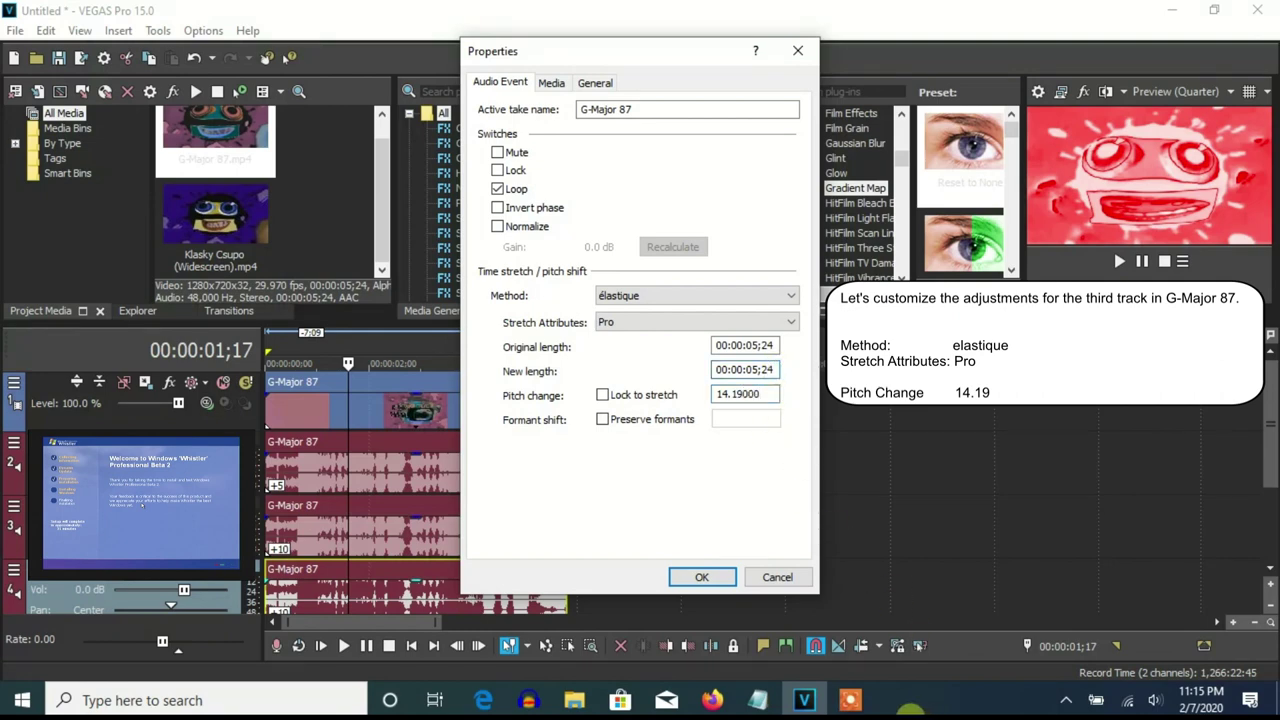
left_click(702, 578)
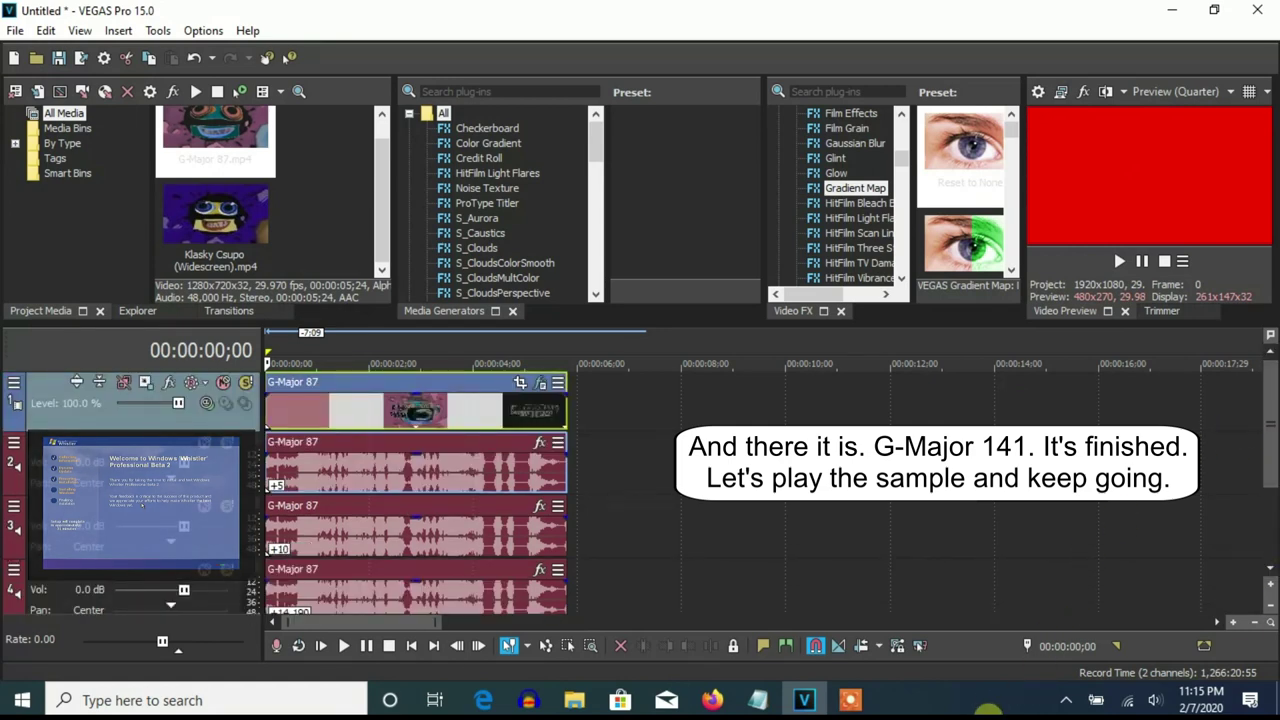
left_click(1119, 263)
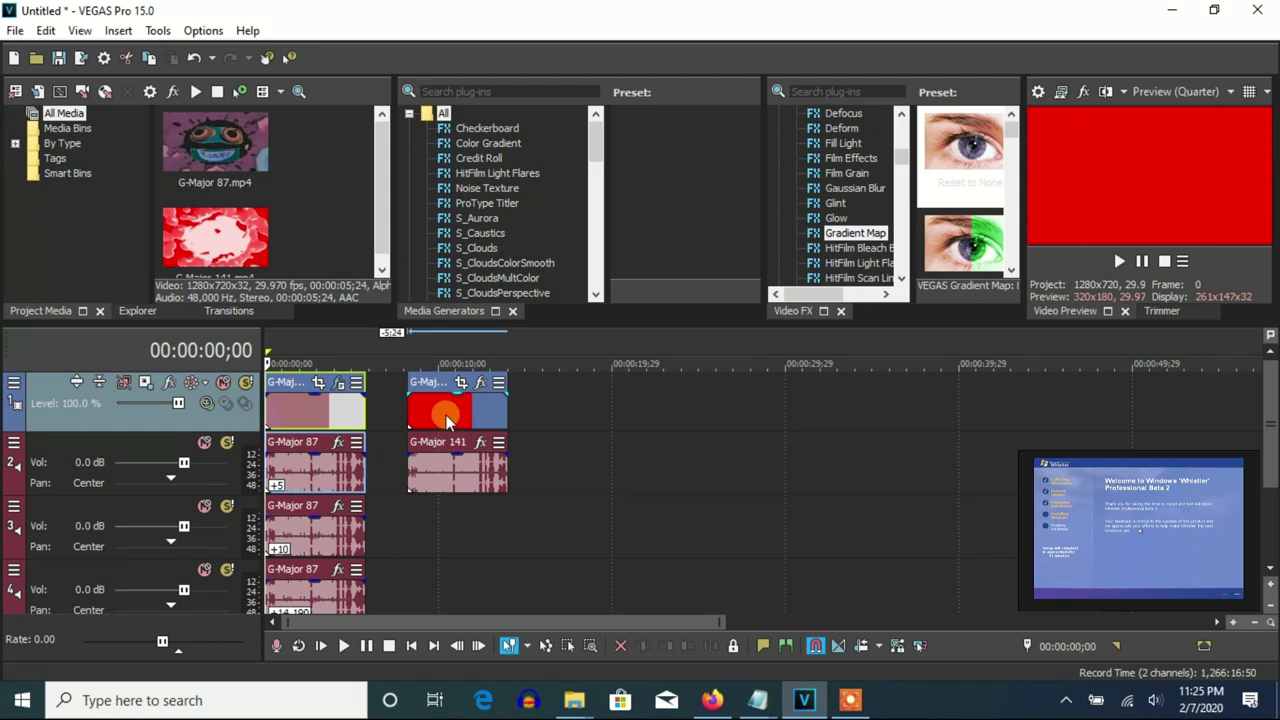
- Delete the G-Major 87 video and audio events and move the G-Major 141 clip to the timeline start
right_click(308, 612)
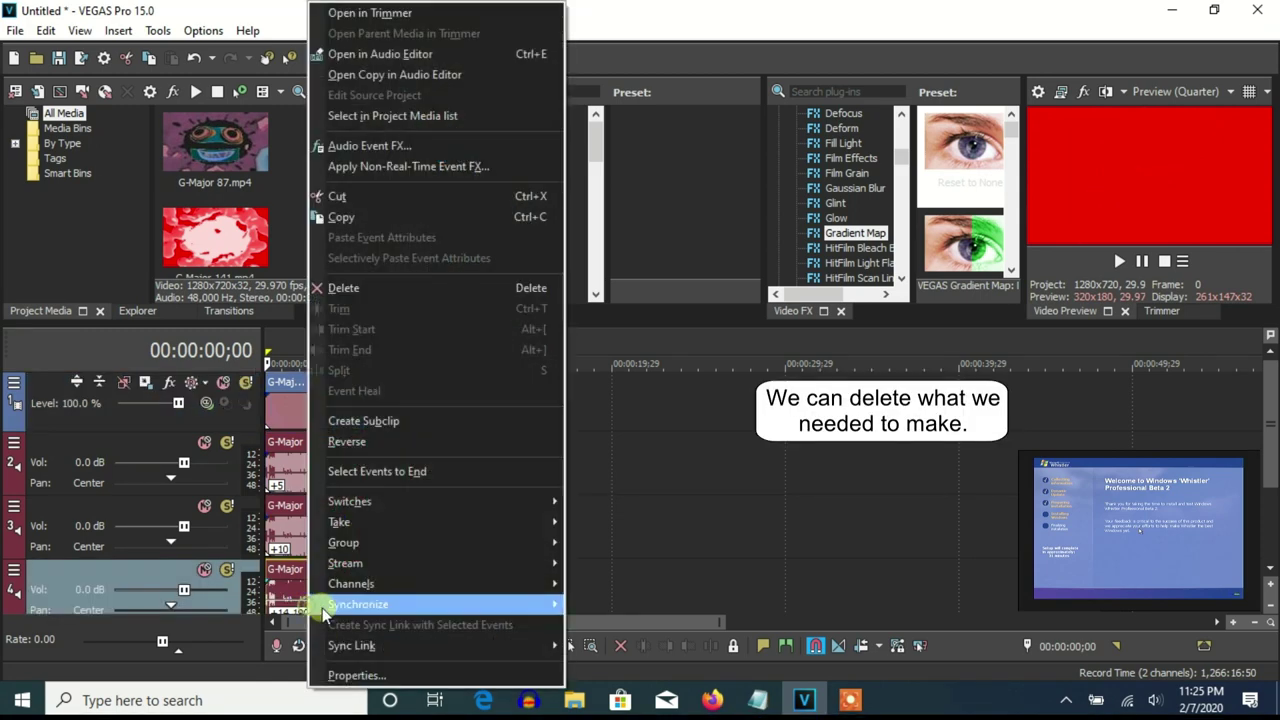
left_click(358, 290)
right_click(309, 528)
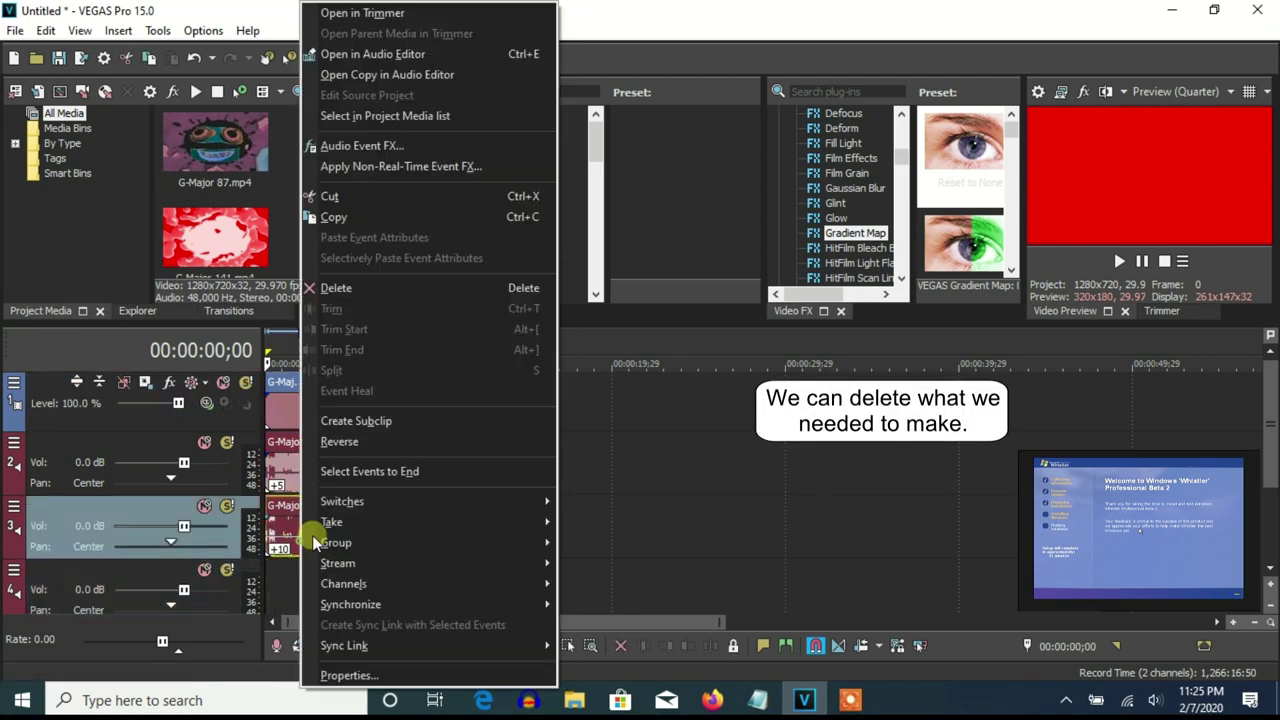
left_click(329, 286)
left_click(280, 428)
key("Delete")
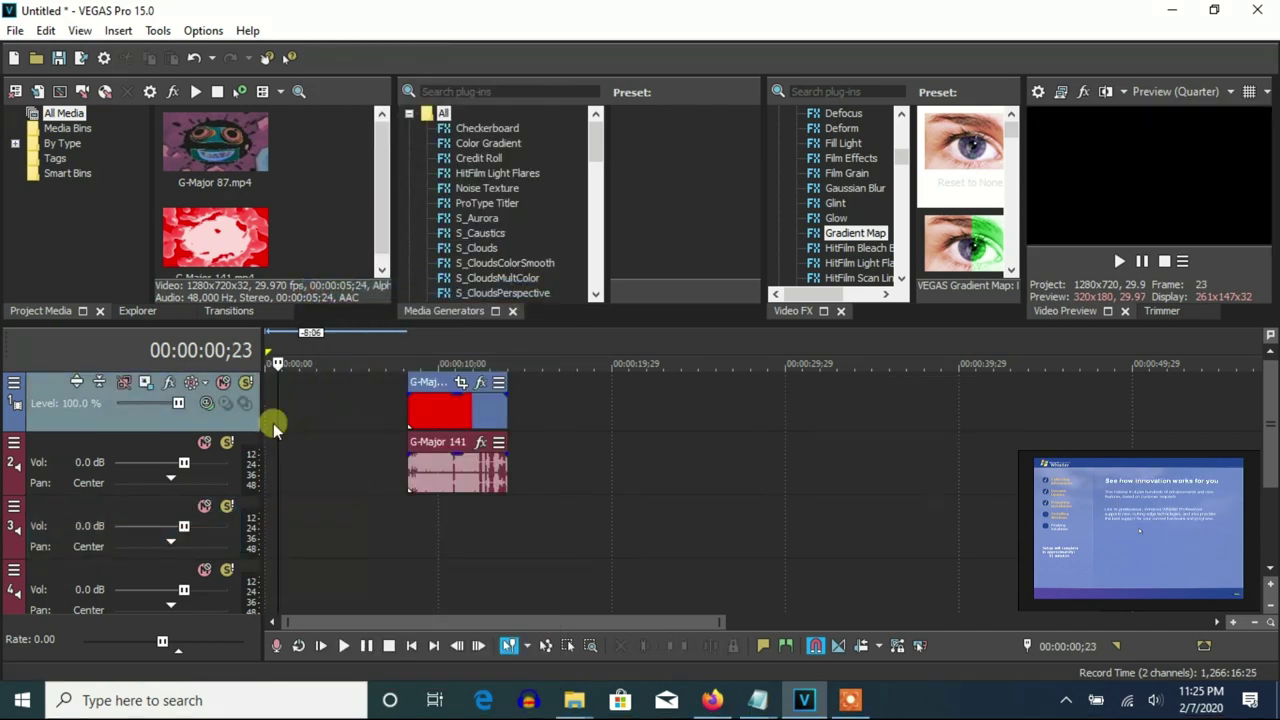
left_click_drag(457, 428, 296, 410)
left_click(327, 410)
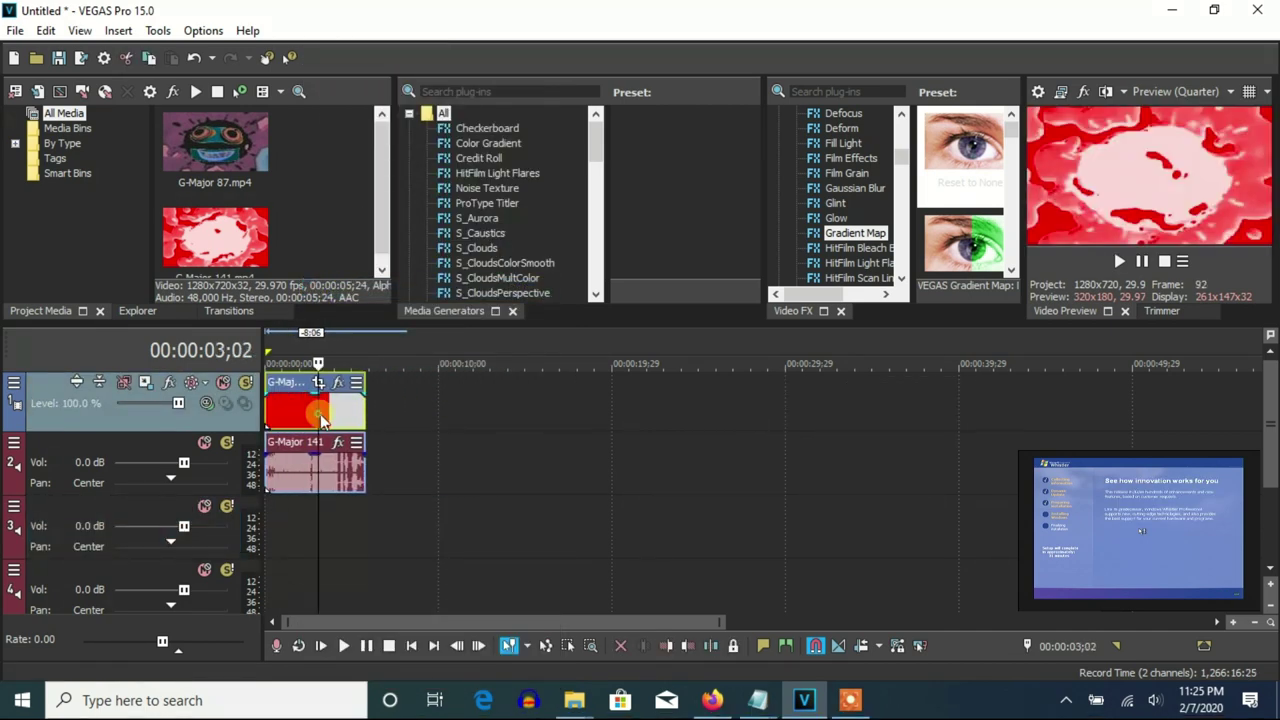
- Apply the HSL Adjust effect with the Max Saturation preset to the G-Major 141 video event
right_click(330, 410)
left_click(410, 141)
scroll(840, 210, "down", 1)
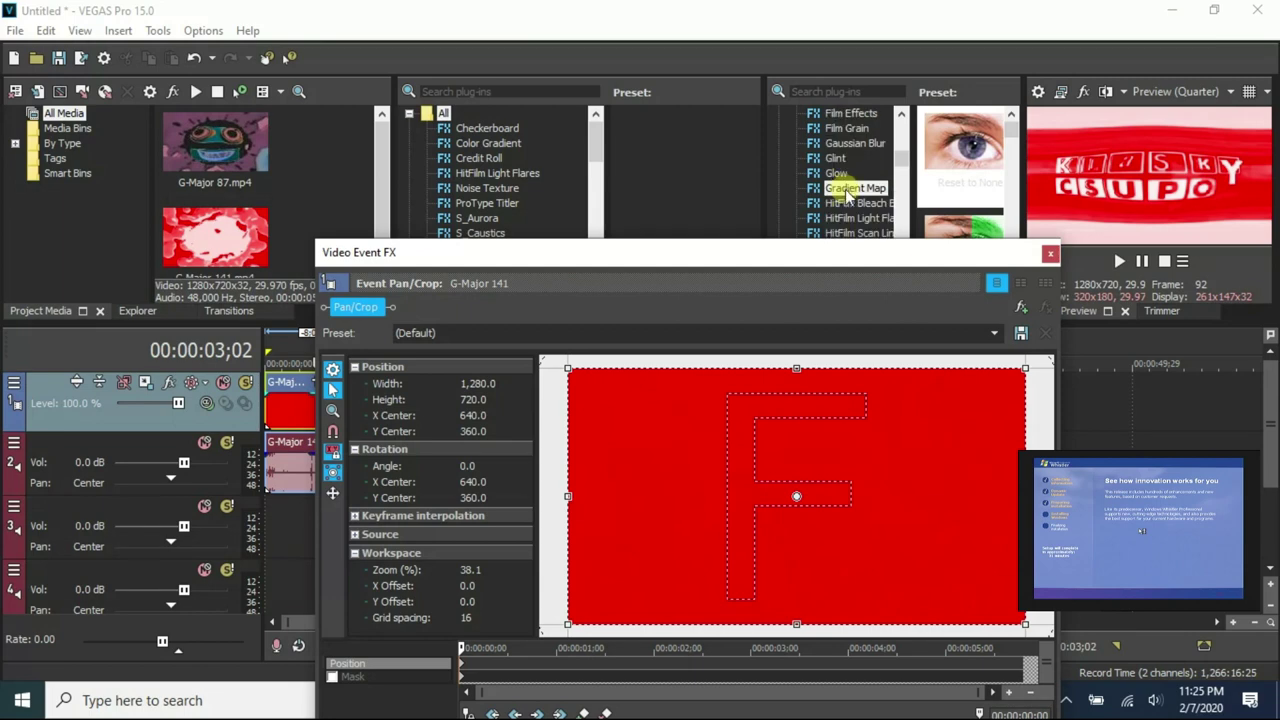
scroll(848, 210, "down", 3)
left_click(848, 173)
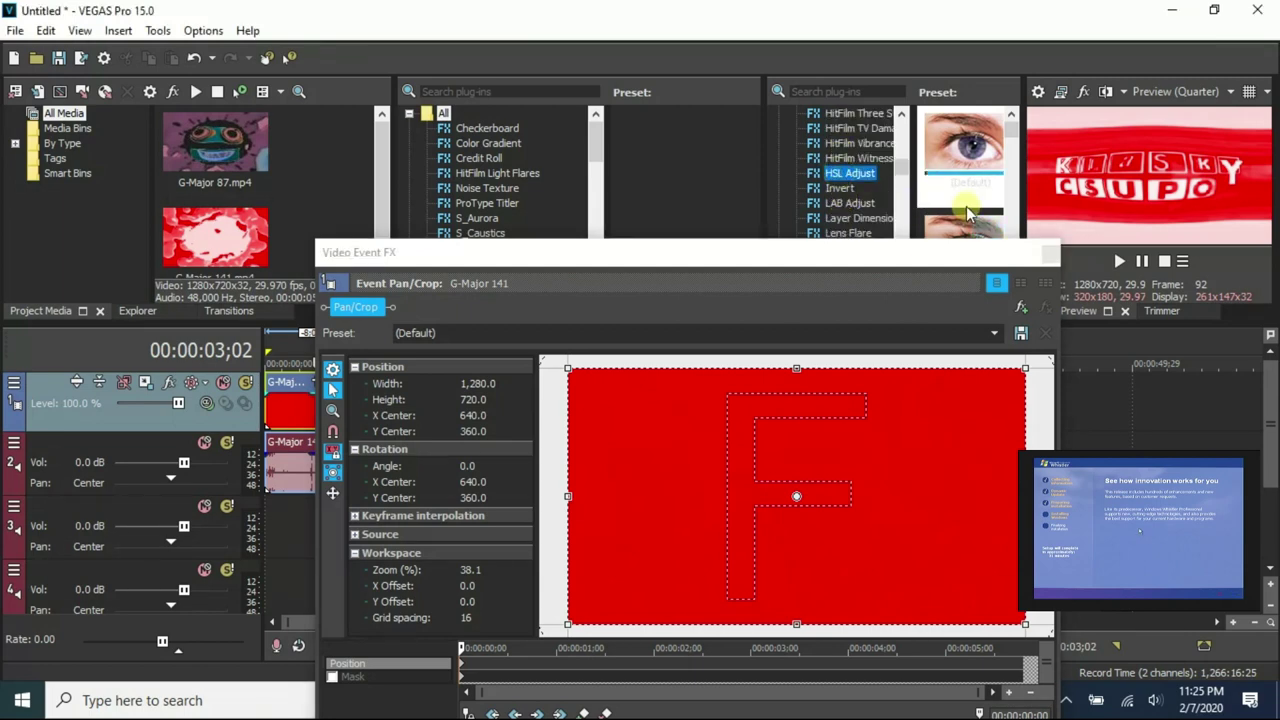
left_click_drag(969, 198, 766, 491)
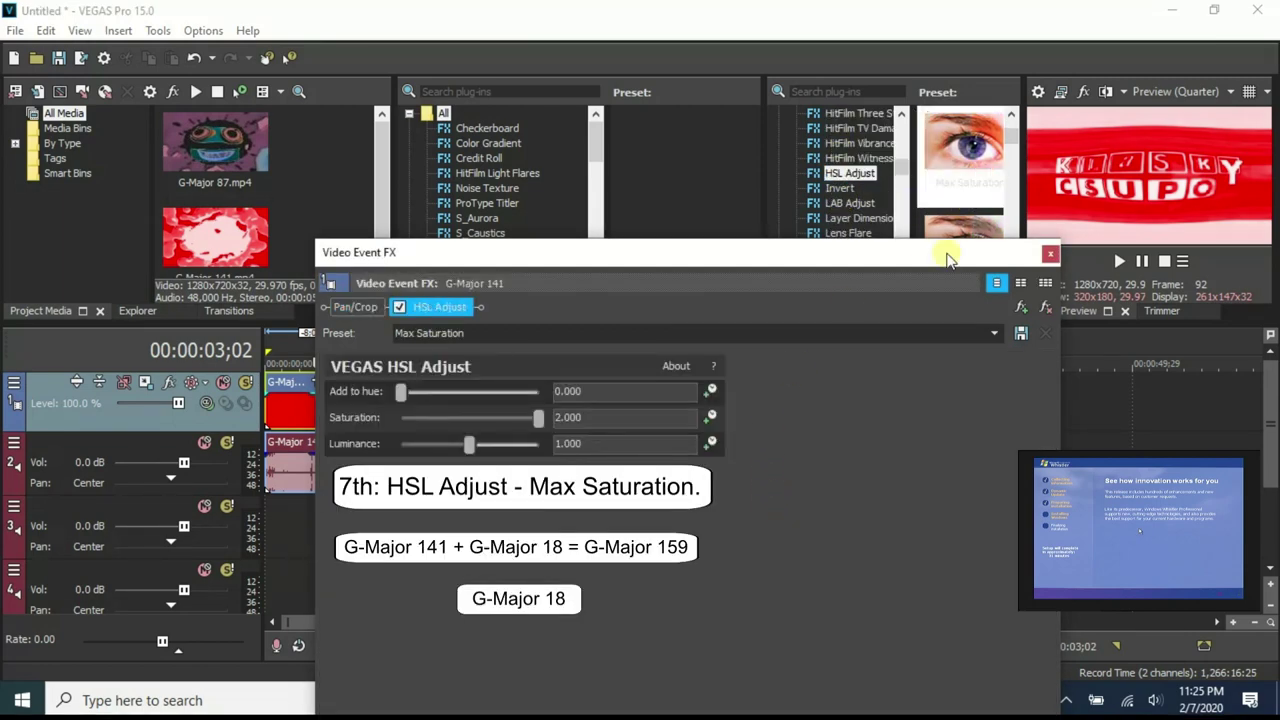
left_click(1050, 254)
- Set the G-Major 141 audio event to the élastique method with Pro stretch attributes and a pitch change of -8
right_click(360, 485)
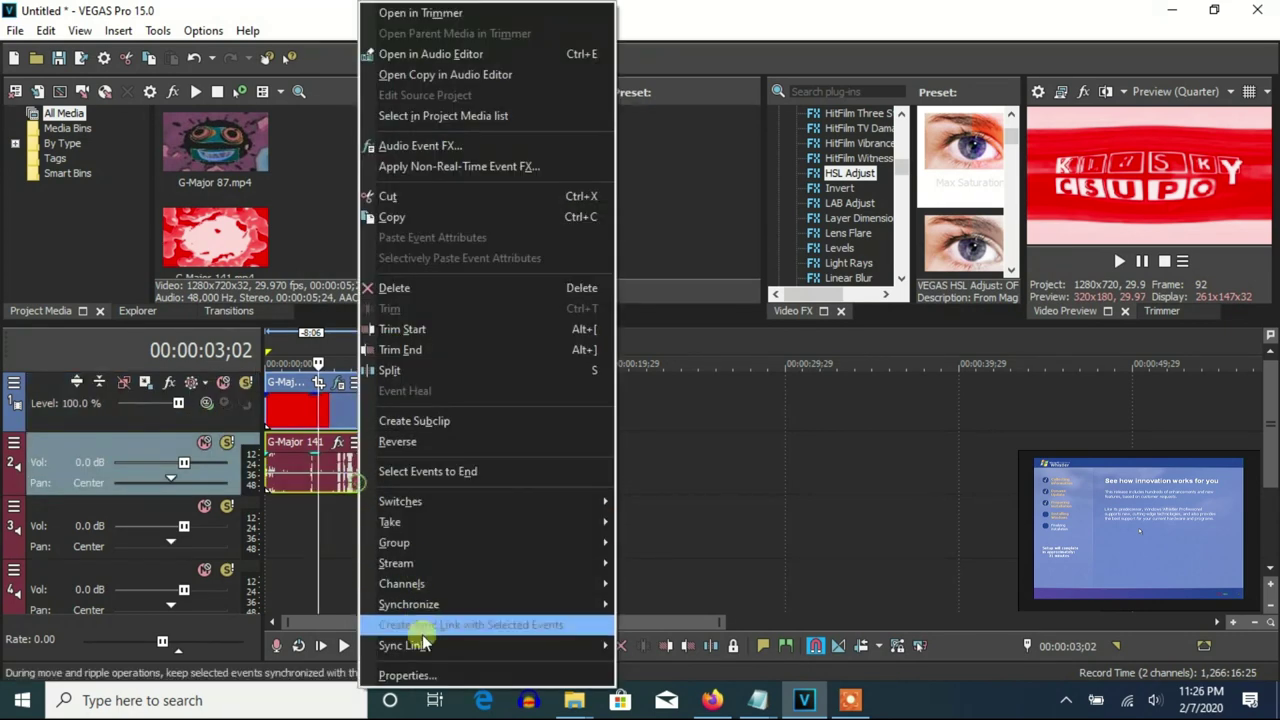
left_click(405, 672)
left_click(716, 394)
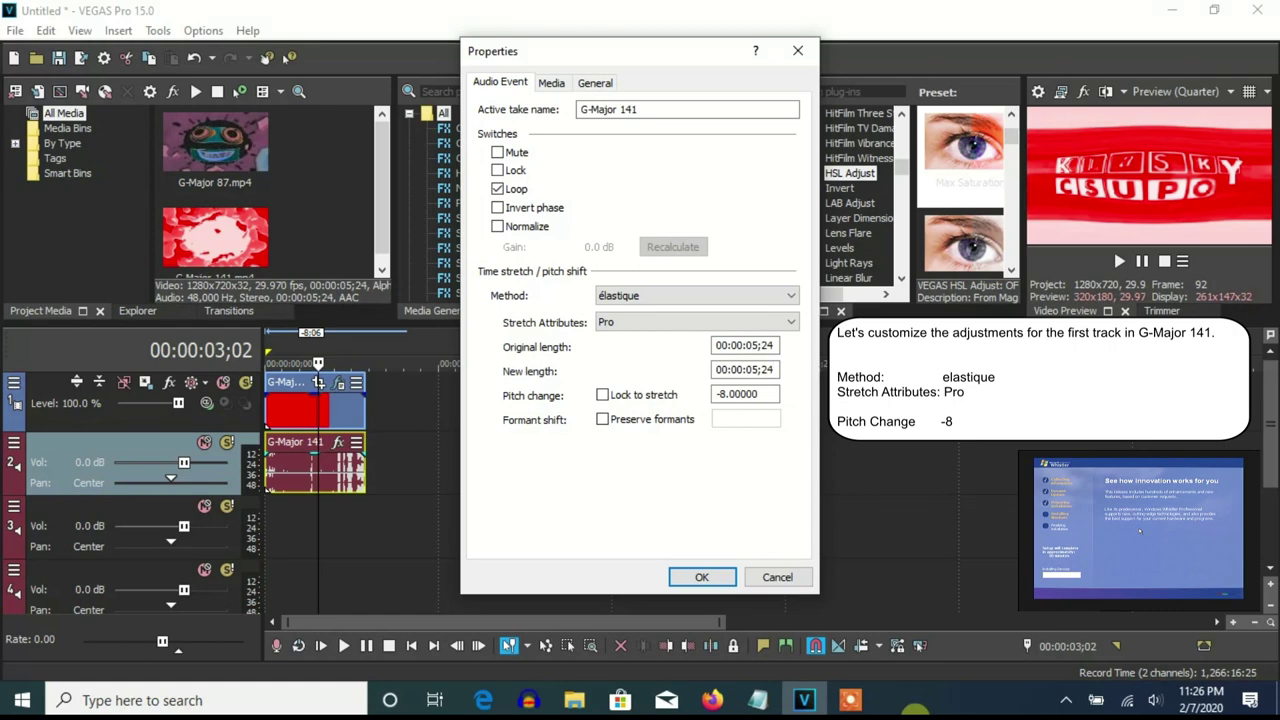
left_click(702, 578)
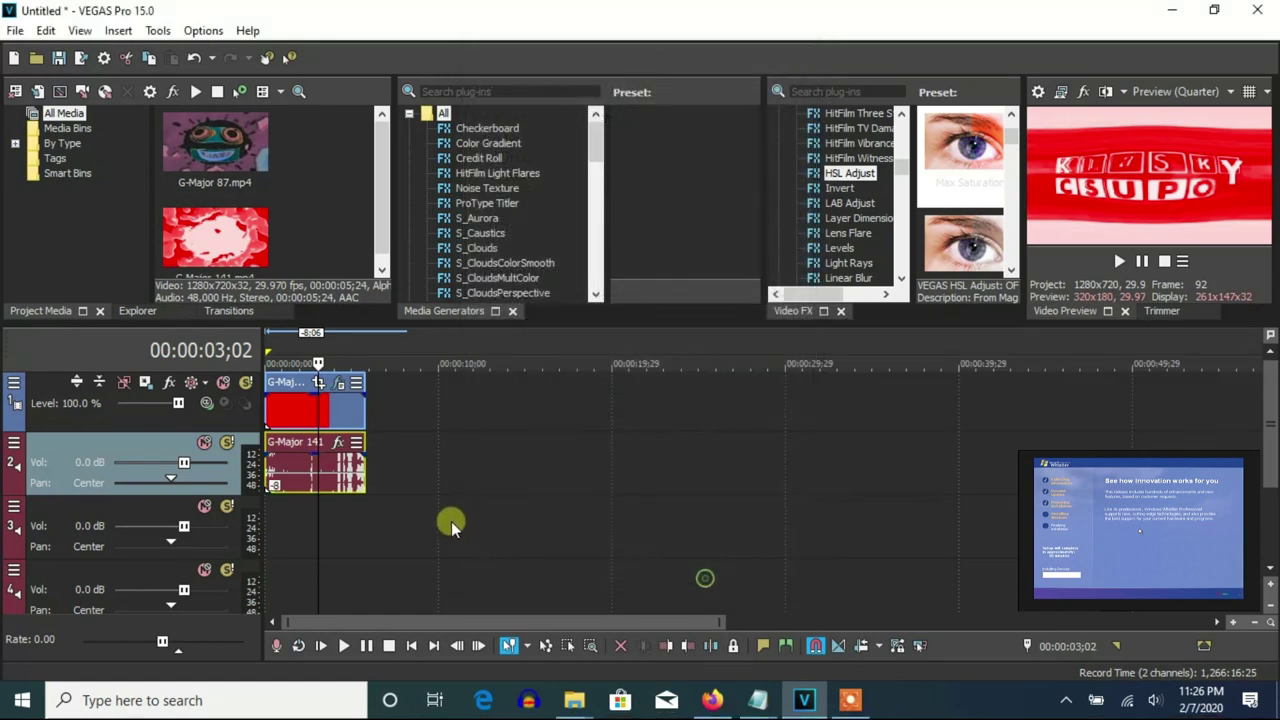
- Duplicate the G-Major 141 audio track with a pitch change of 0 on the copied event, and play back the result
right_click(401, 465)
left_click(443, 294)
right_click(343, 537)
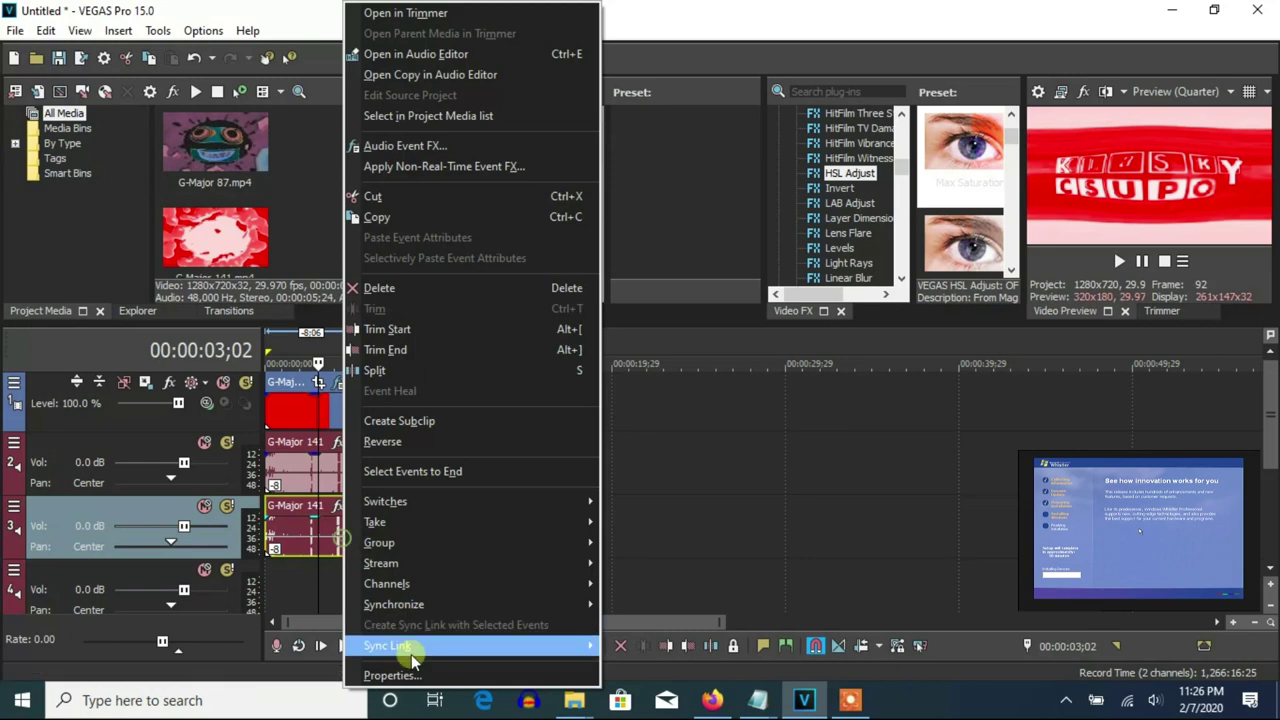
left_click(409, 650)
left_click(720, 394)
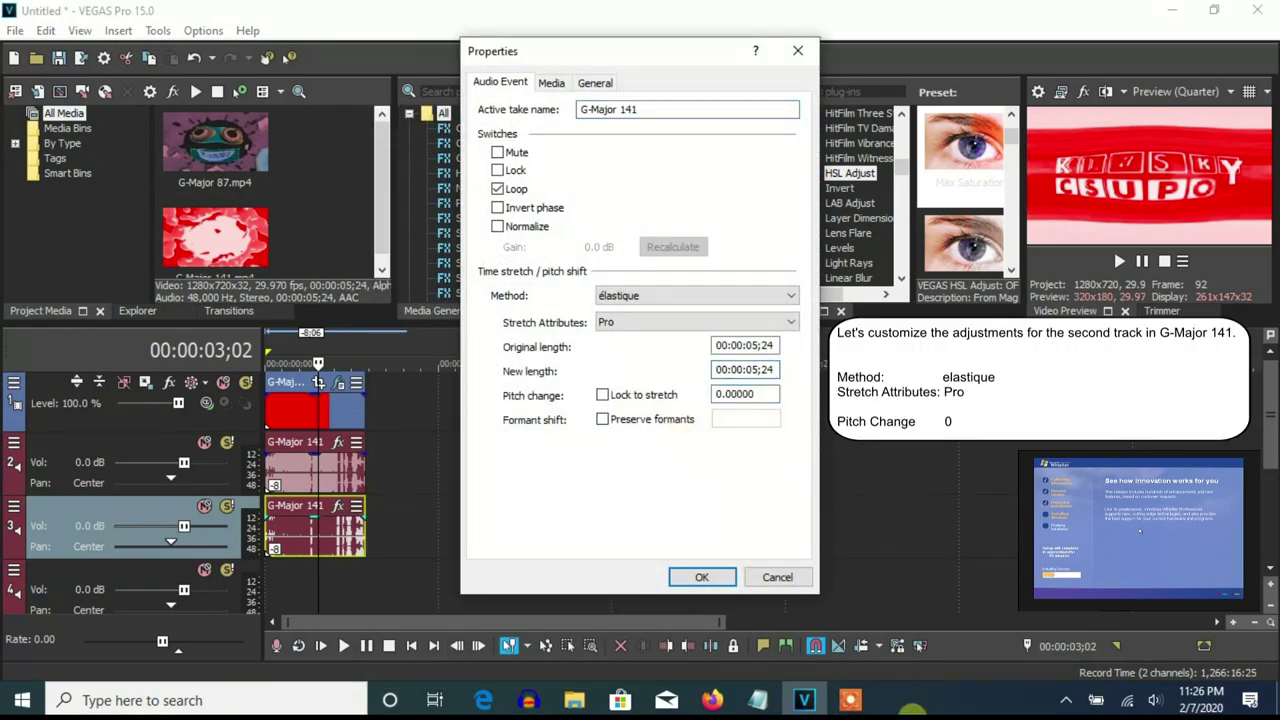
left_click(702, 578)
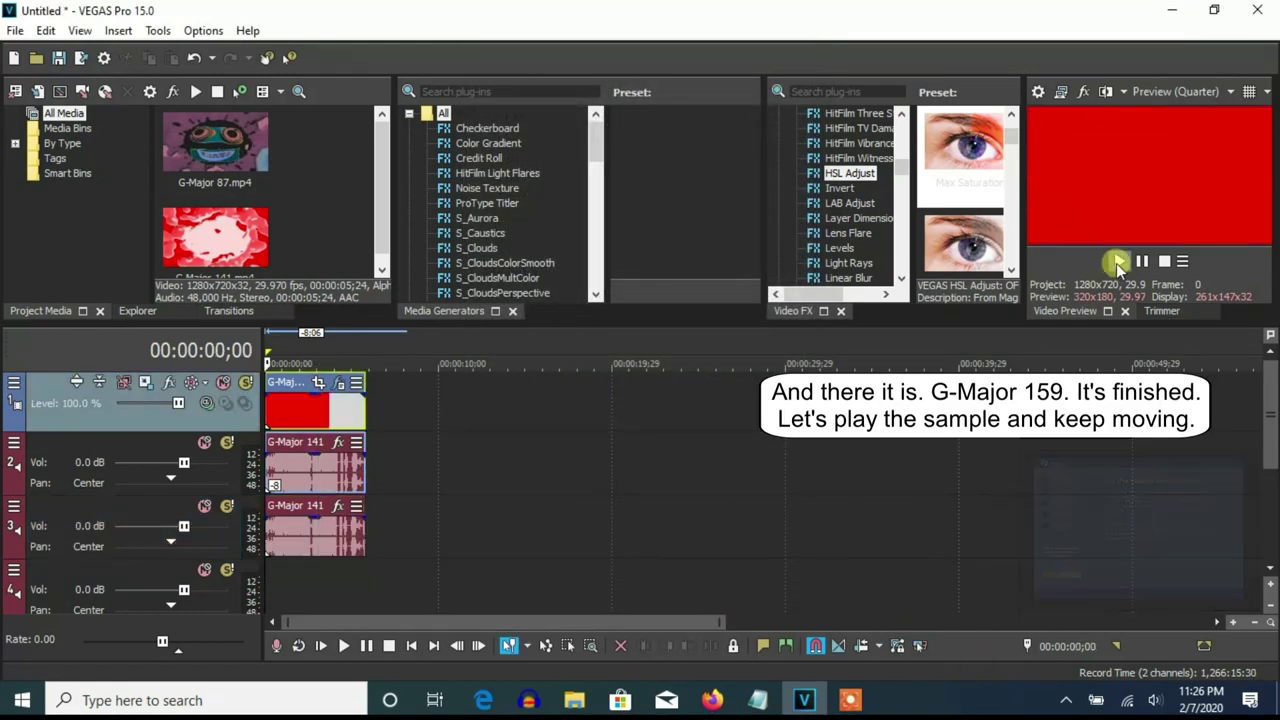
left_click(1118, 261)
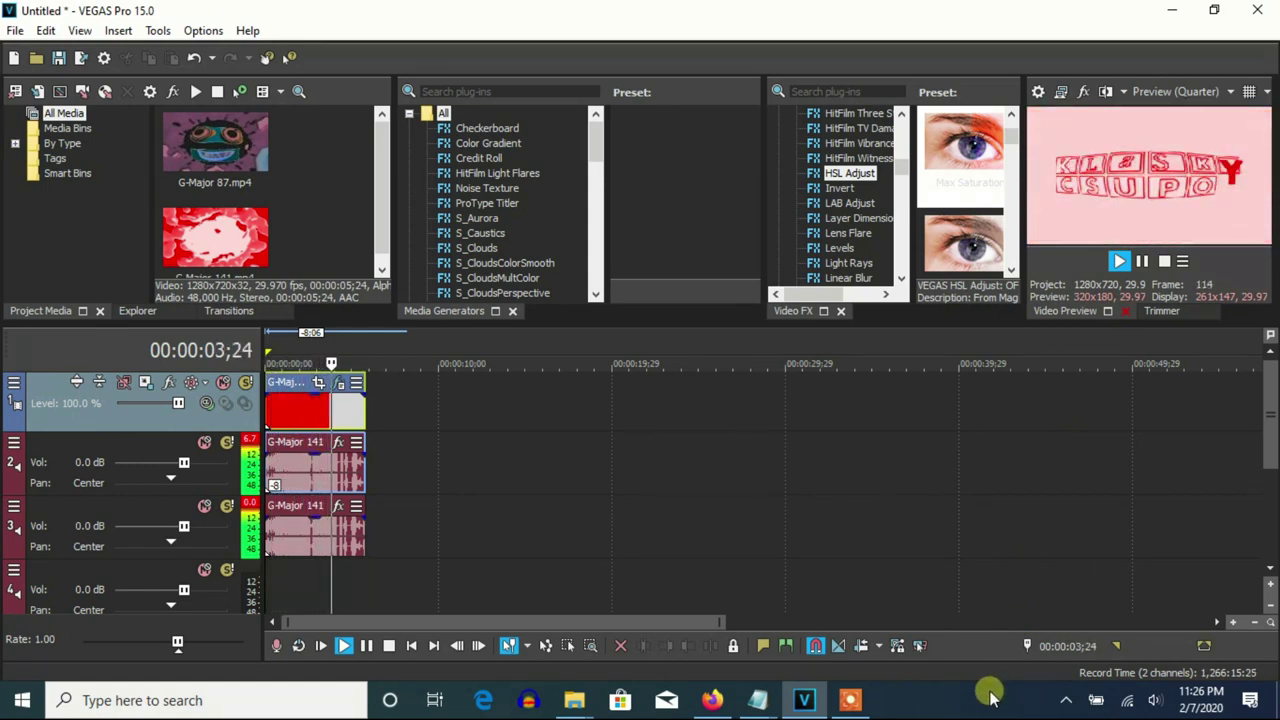
left_click(1143, 262)
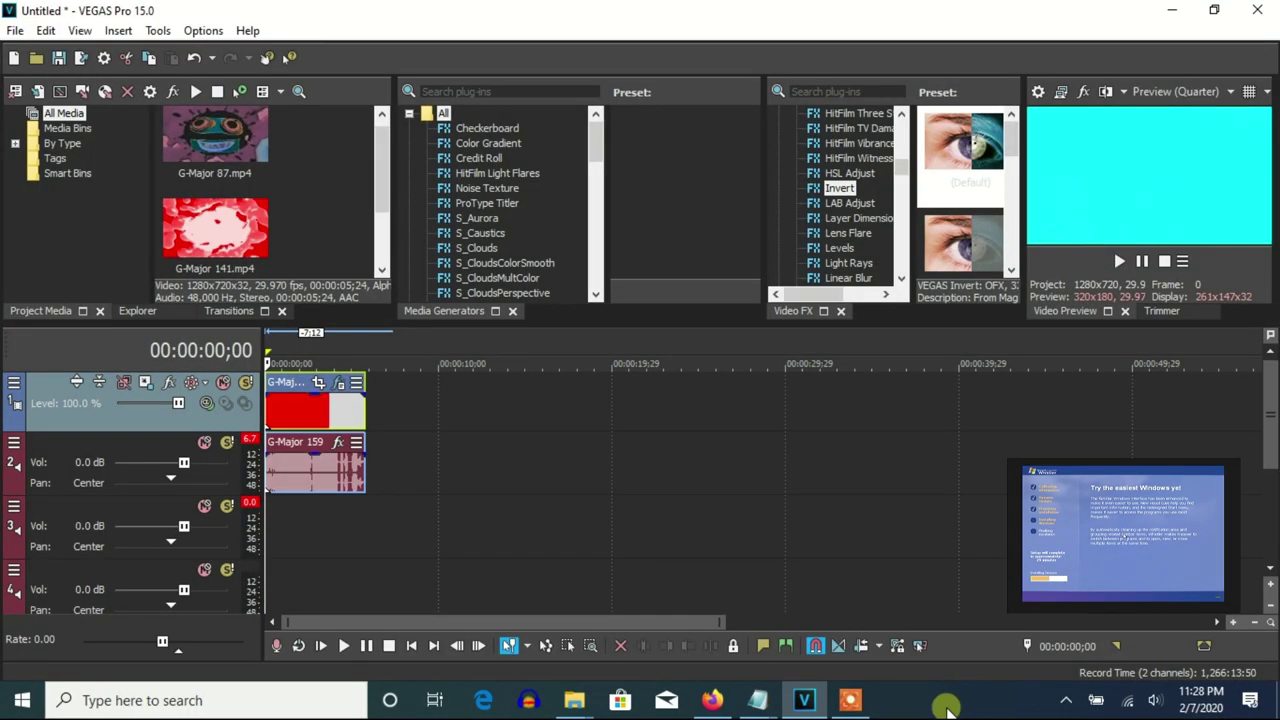
- Check the G-Major 159 video's Invert effect and set its audio event to the Classic method with A17. Drums, unpitched (minimum echo)
left_click(338, 383)
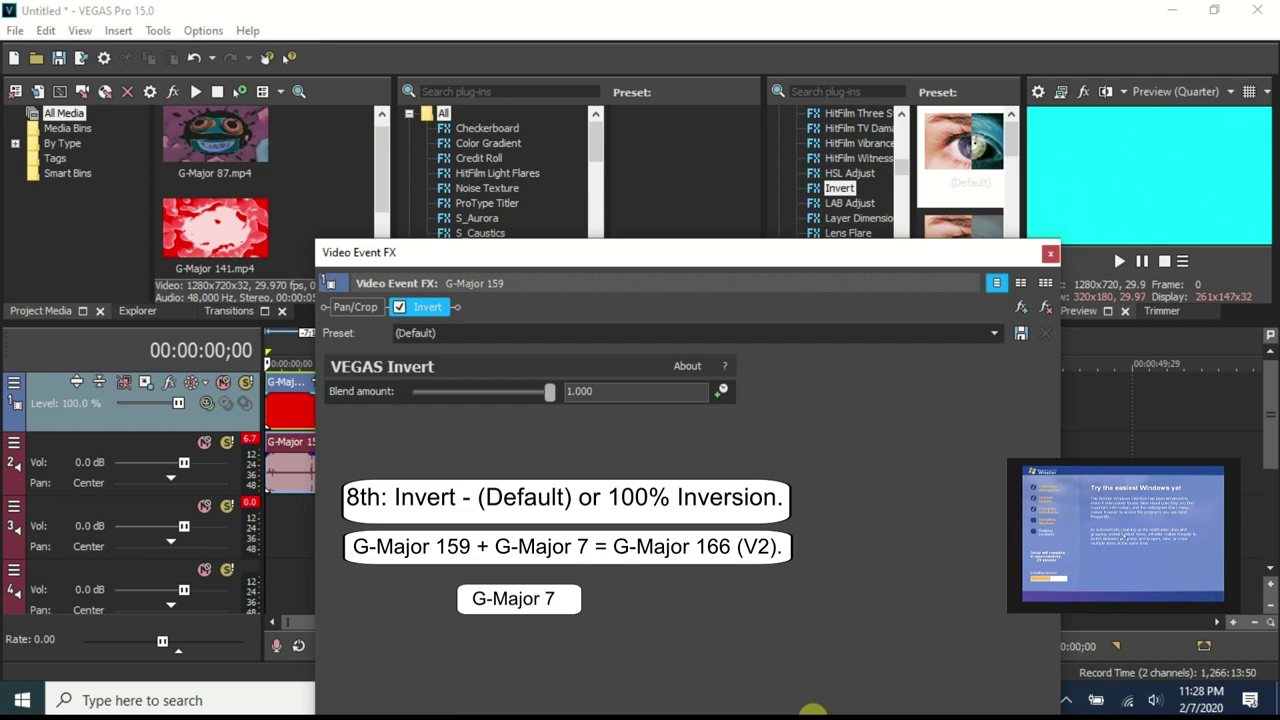
left_click(1048, 254)
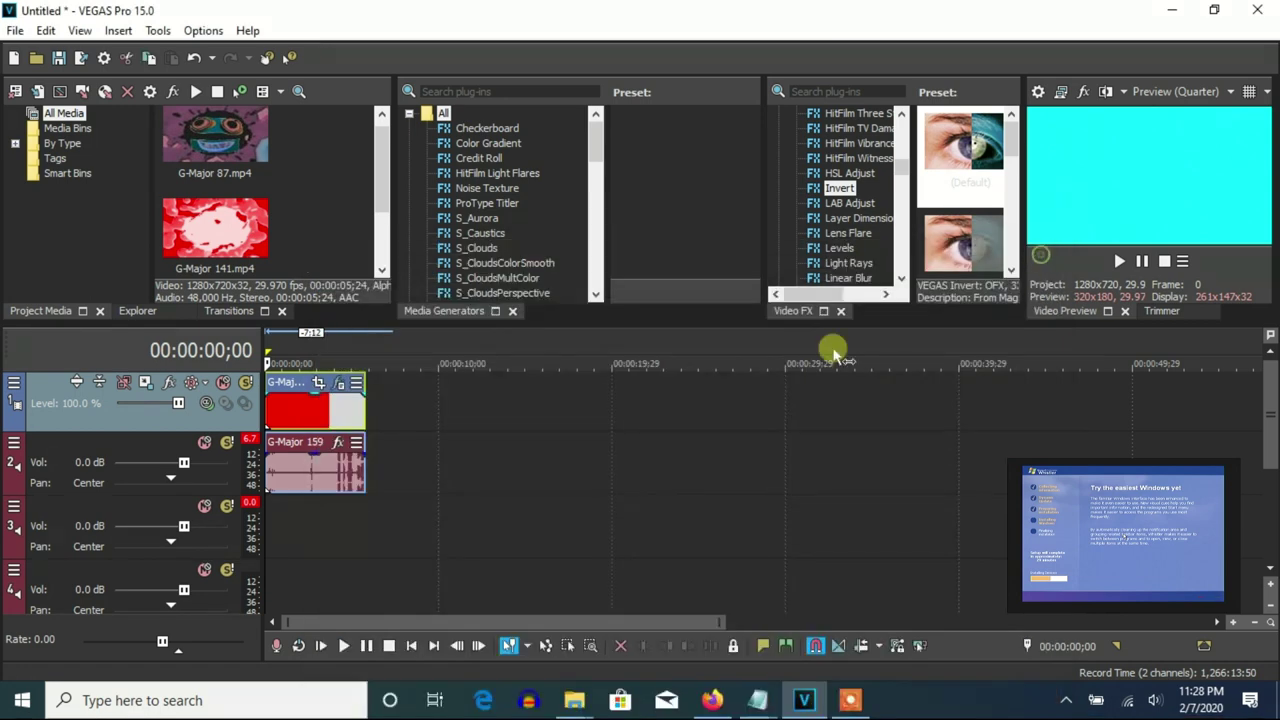
right_click(345, 480)
left_click(410, 671)
left_click(690, 296)
left_click(660, 328)
left_click(660, 322)
left_click(712, 492)
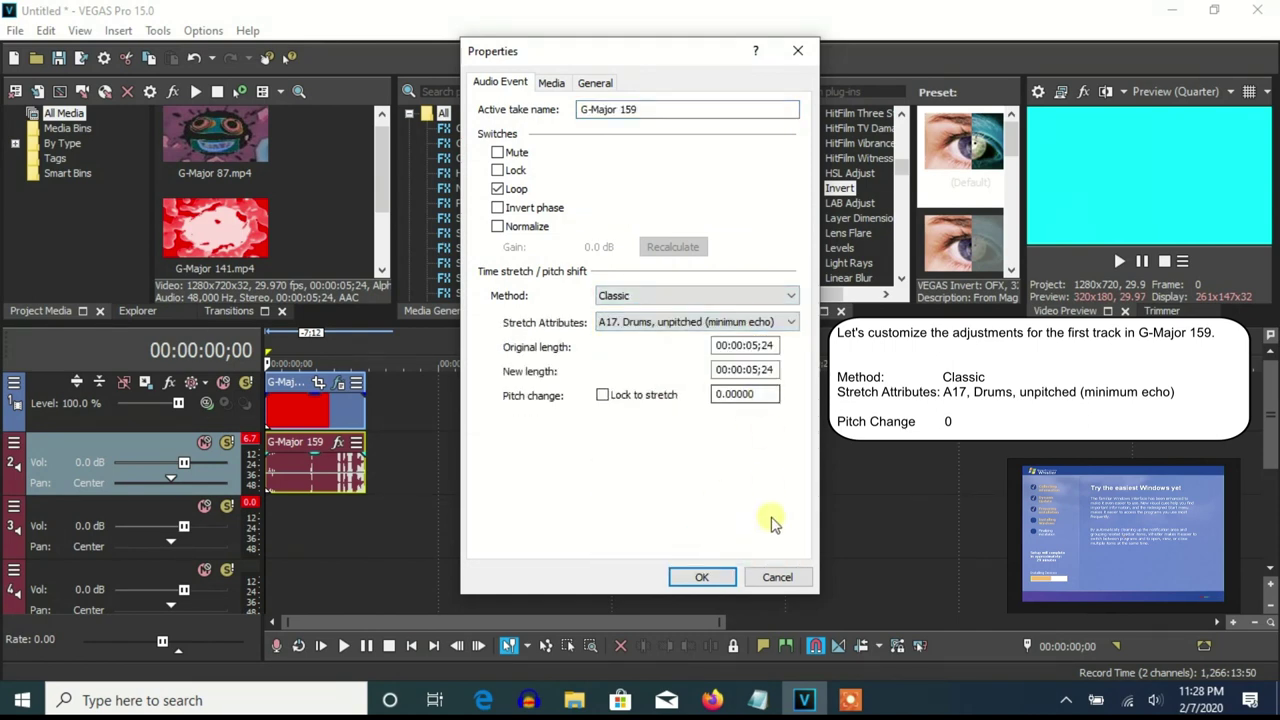
left_click(701, 578)
- Duplicate the G-Major 159 audio track and set the copied event's pitch change to 3
right_click(414, 482)
left_click(460, 331)
right_click(332, 547)
left_click(379, 675)
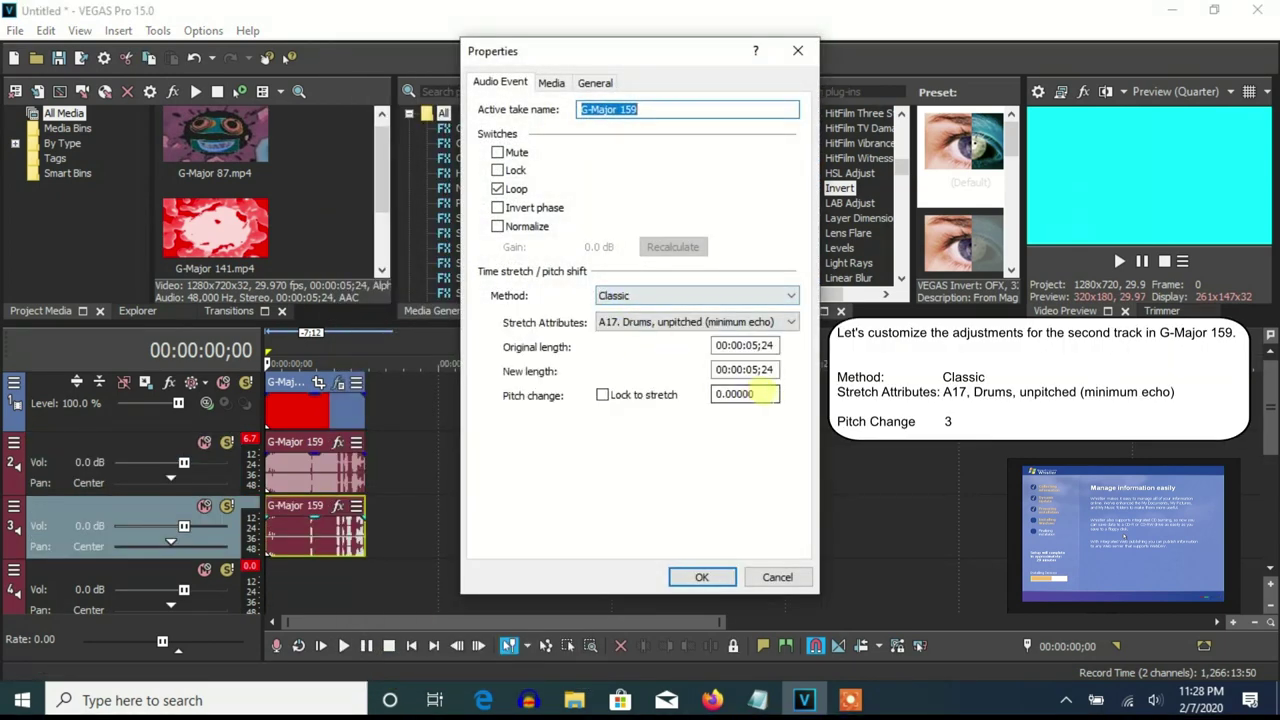
double_click(748, 394)
type("3")
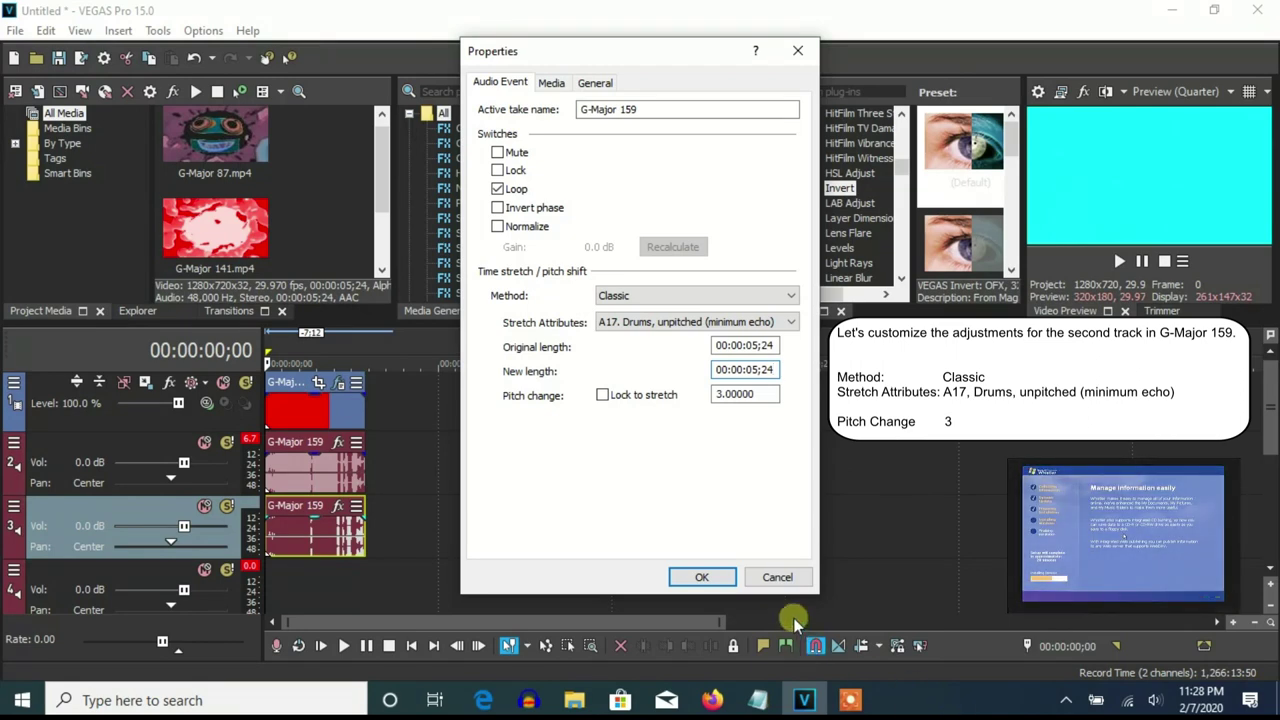
left_click(703, 578)
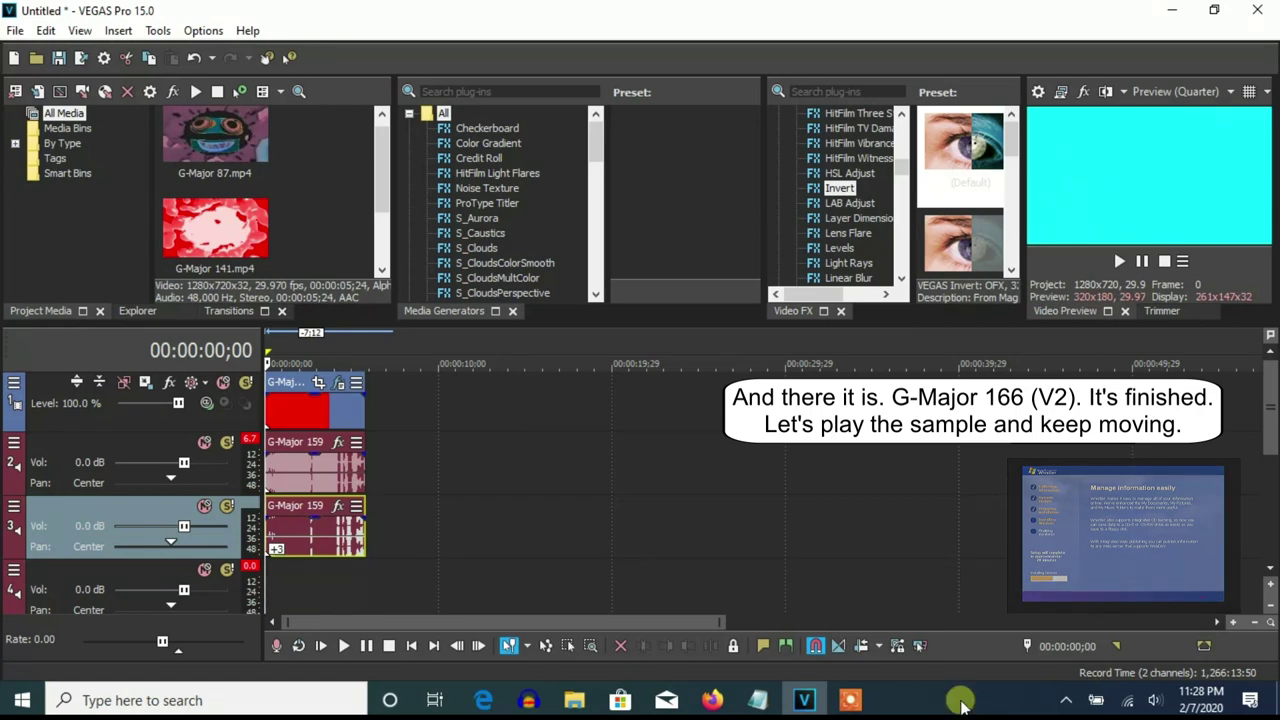
- Play back the inverted G-Major 159 video with its two audio tracks, and pause the preview
left_click(1119, 260)
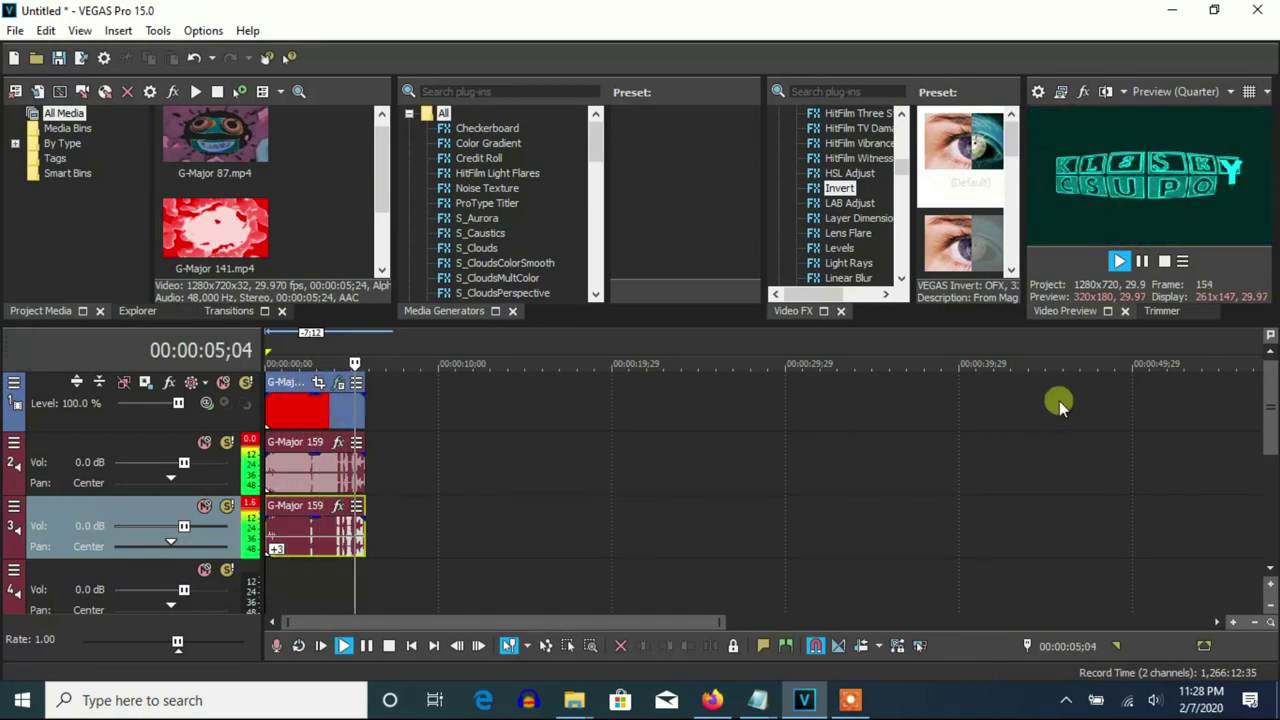
left_click(1141, 260)
left_click(850, 700)
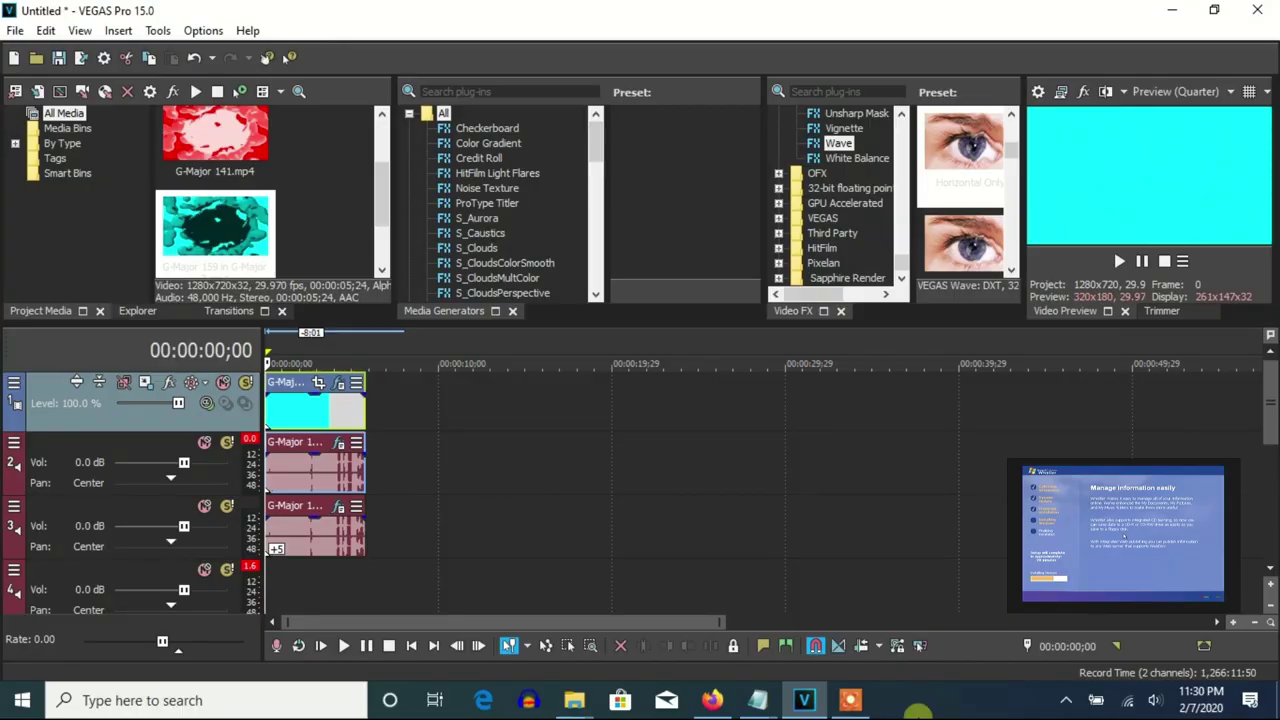
- Check the Wave effect settings on the video event and the ExpressFX Distortion settings on the first audio event
left_click(338, 382)
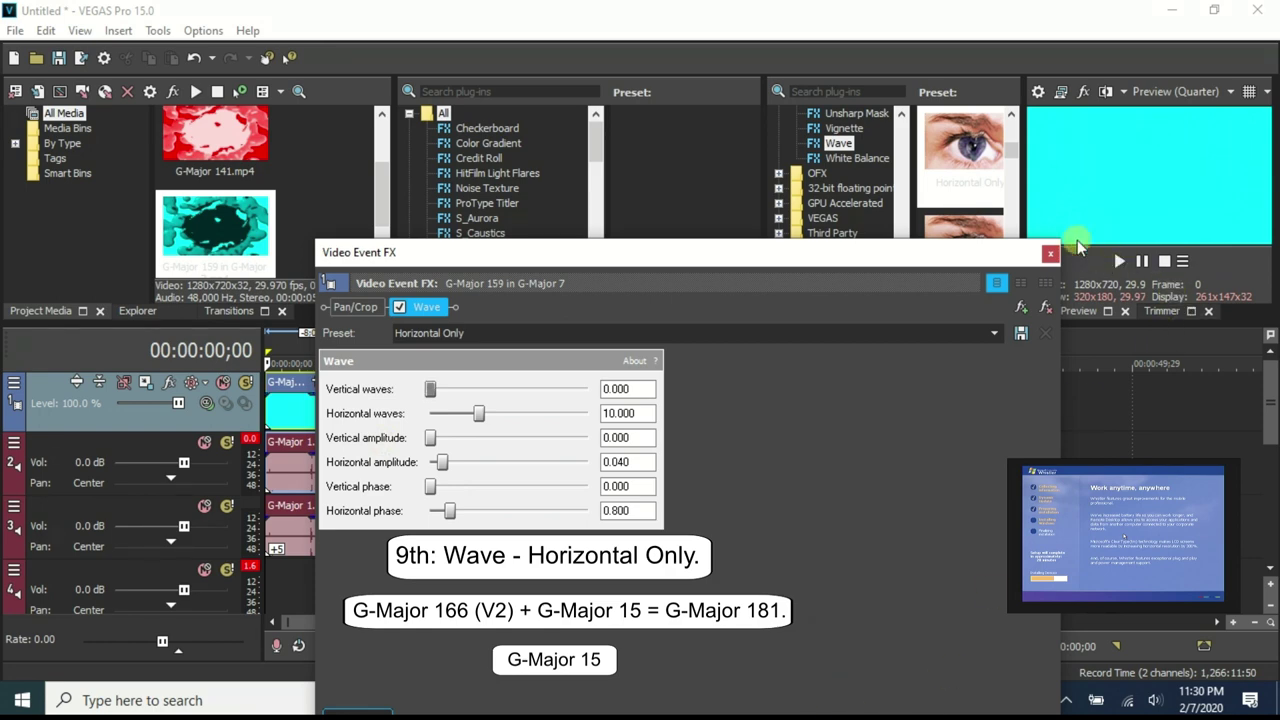
left_click(1050, 256)
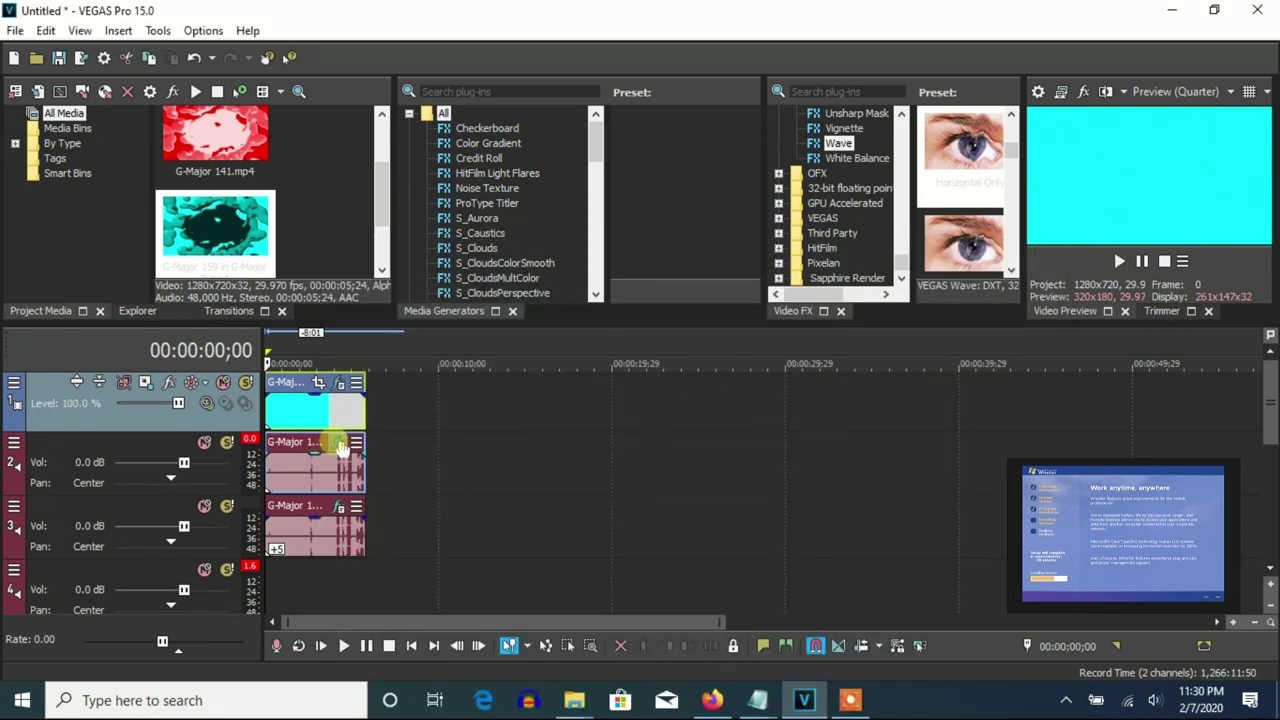
left_click(340, 442)
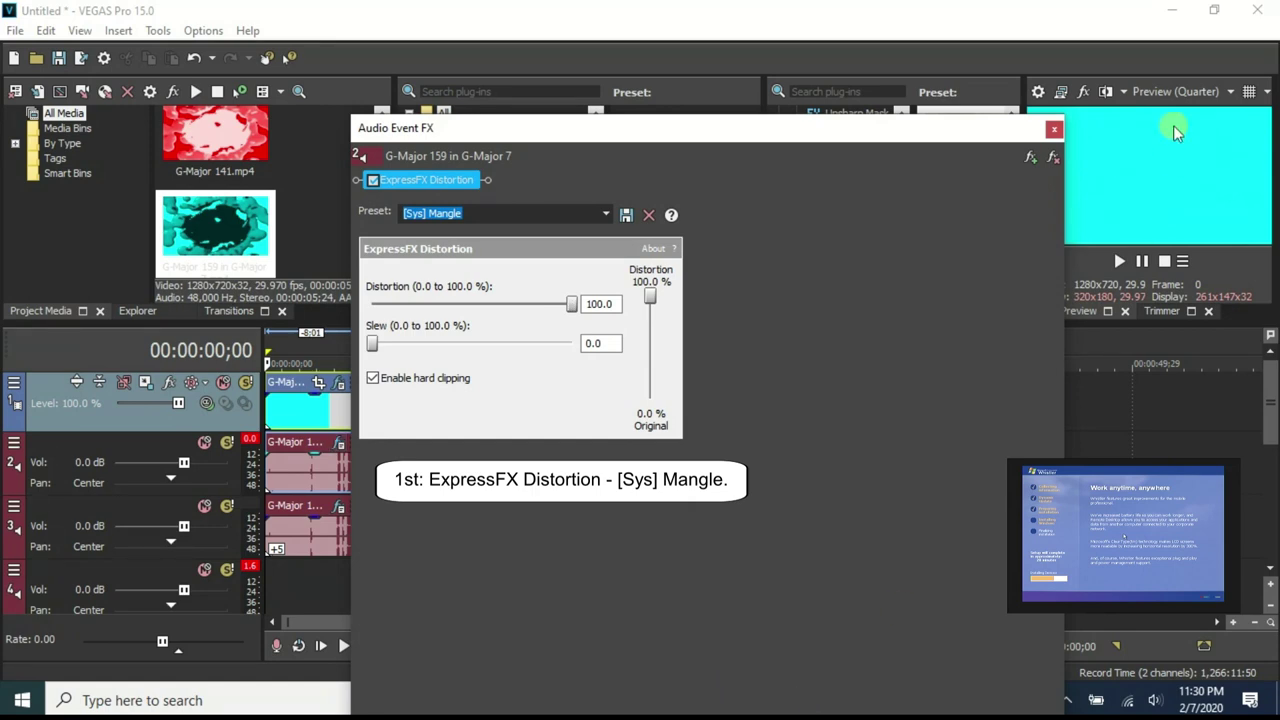
left_click(1054, 130)
- Check the time stretch and pitch shift properties of the first audio event
right_click(342, 480)
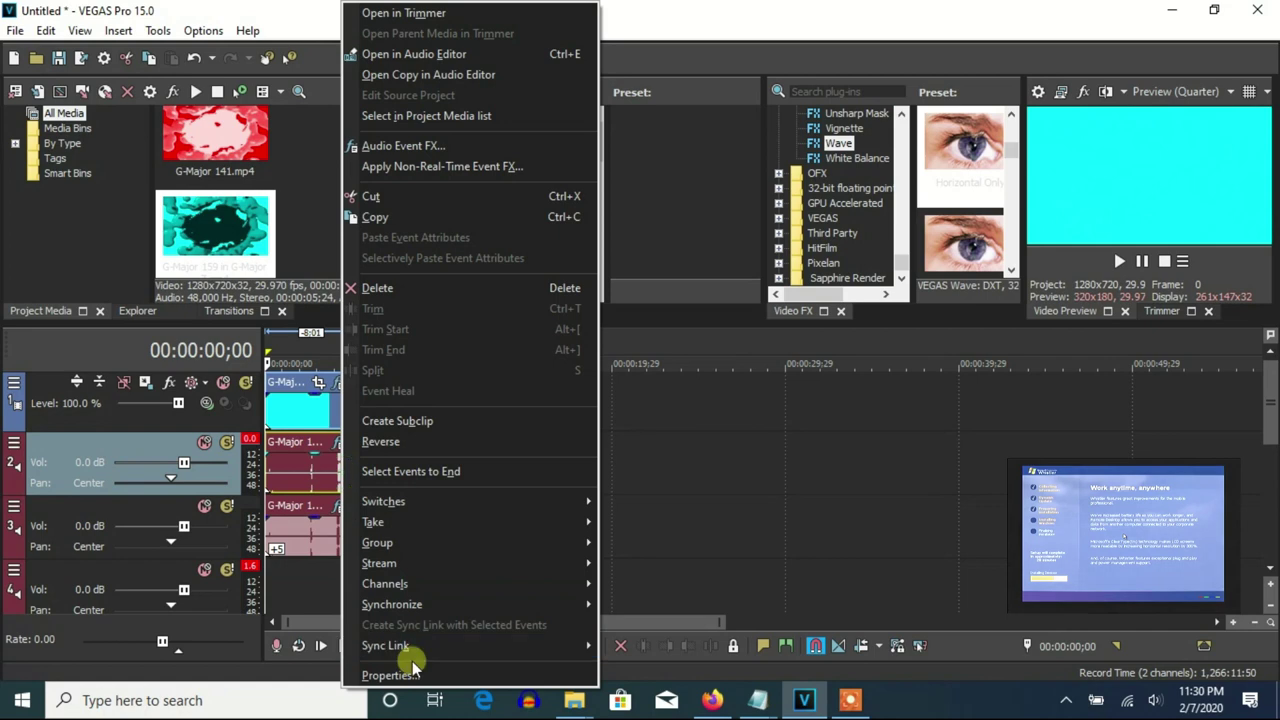
left_click(412, 661)
scroll(677, 300, "down", 2)
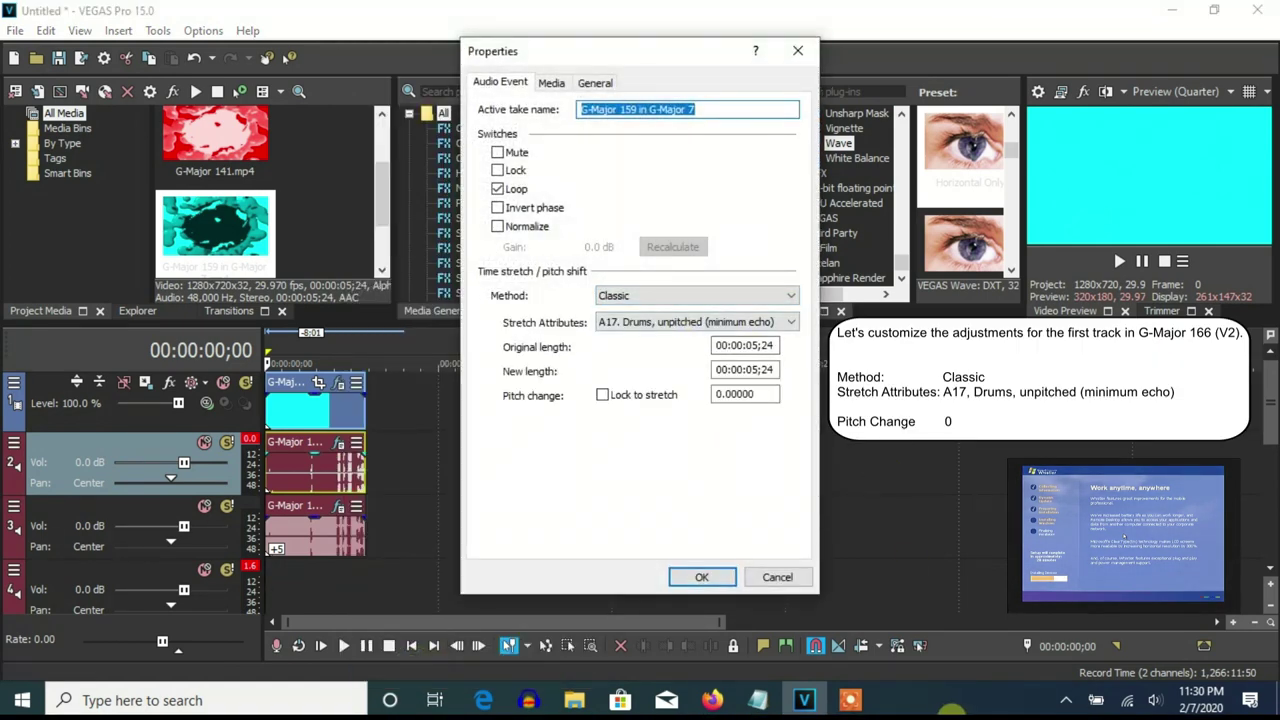
left_click(703, 585)
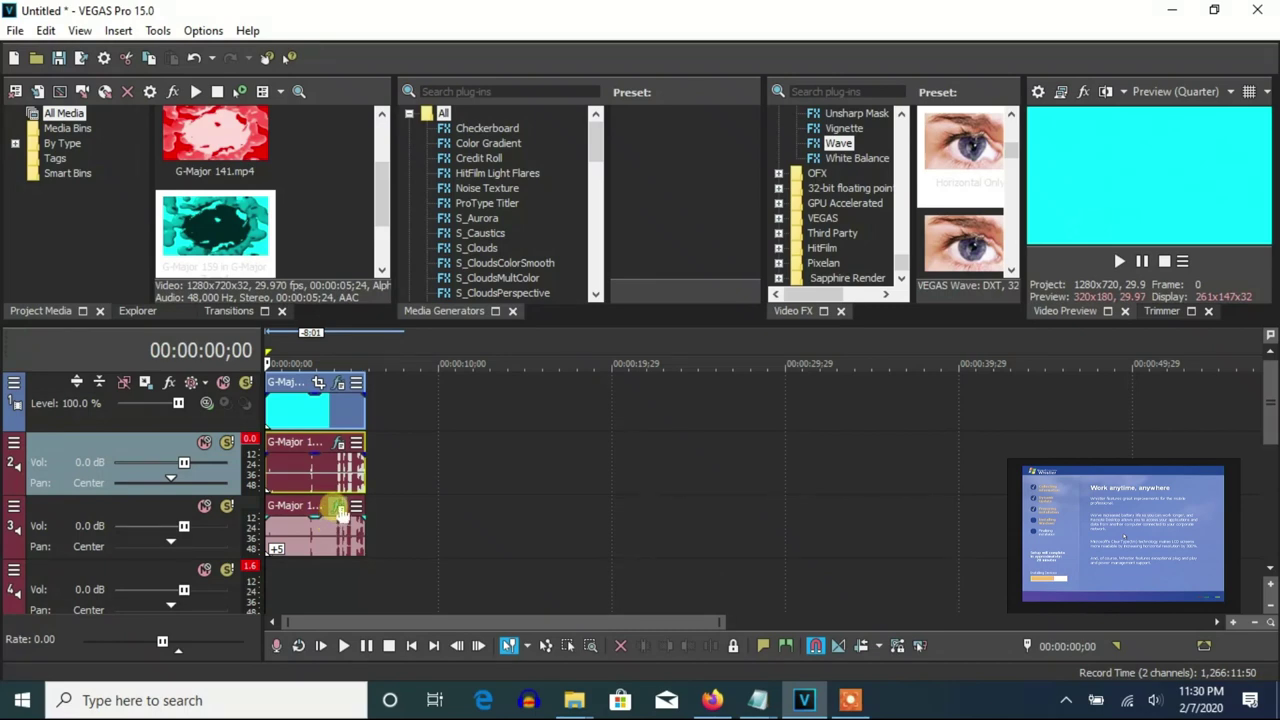
- Check the second audio event's ExpressFX Distortion settings and its time stretch and pitch shift properties
left_click(339, 506)
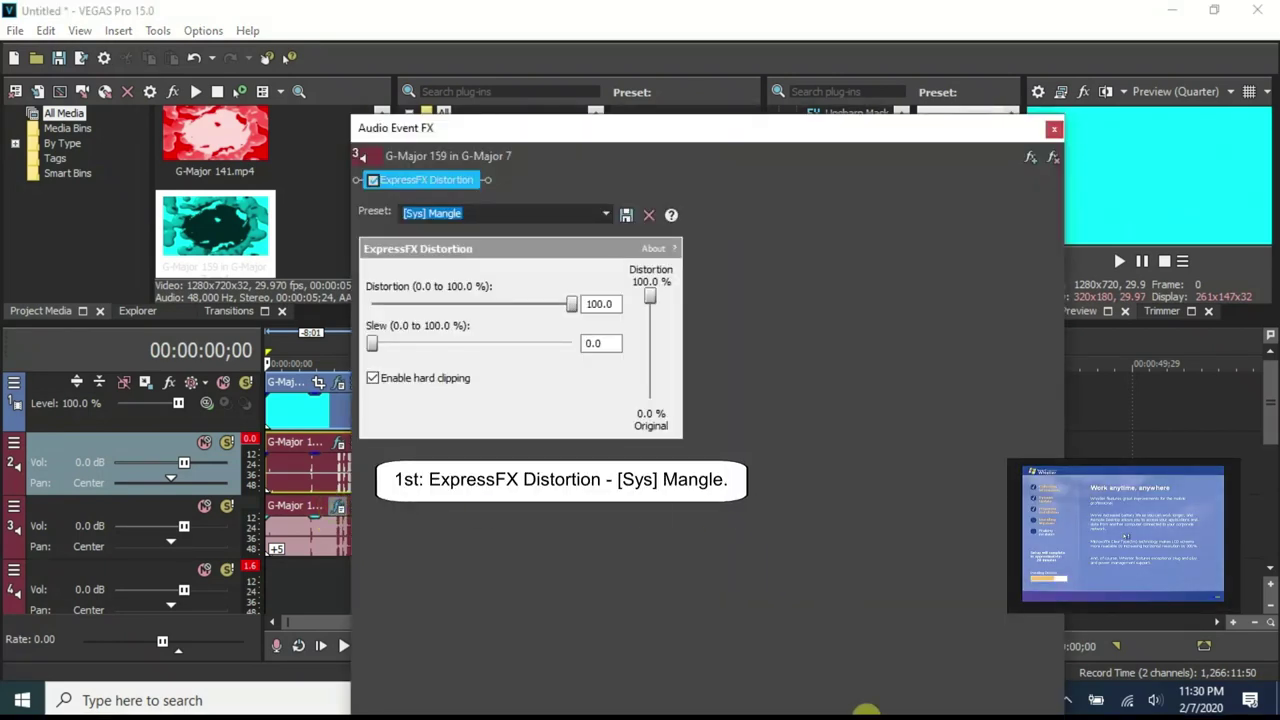
left_click(1055, 129)
right_click(345, 548)
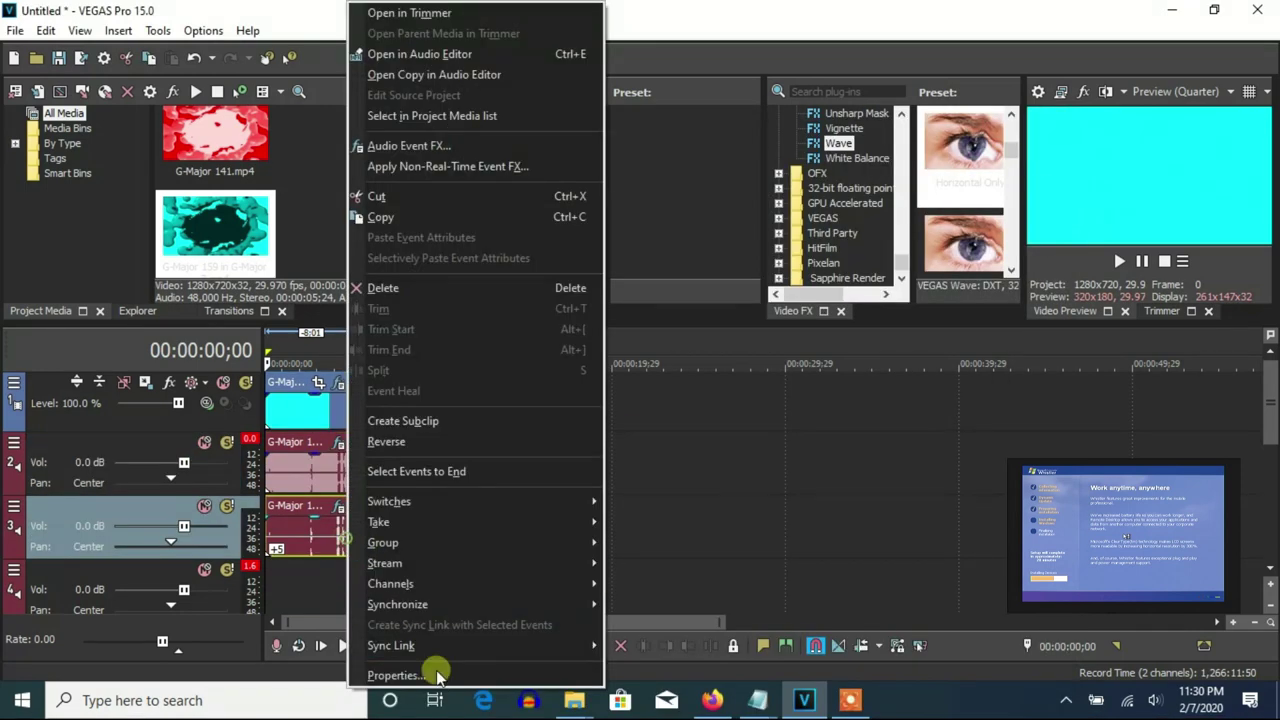
left_click(410, 665)
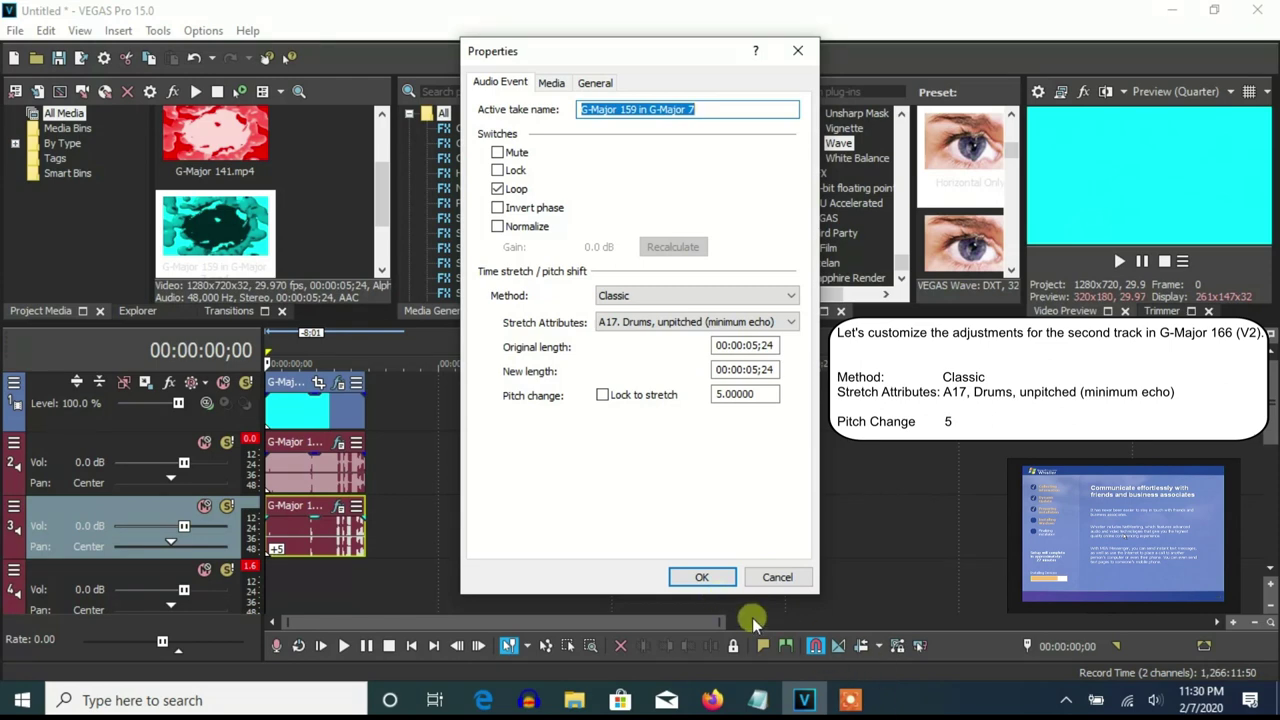
left_click(702, 576)
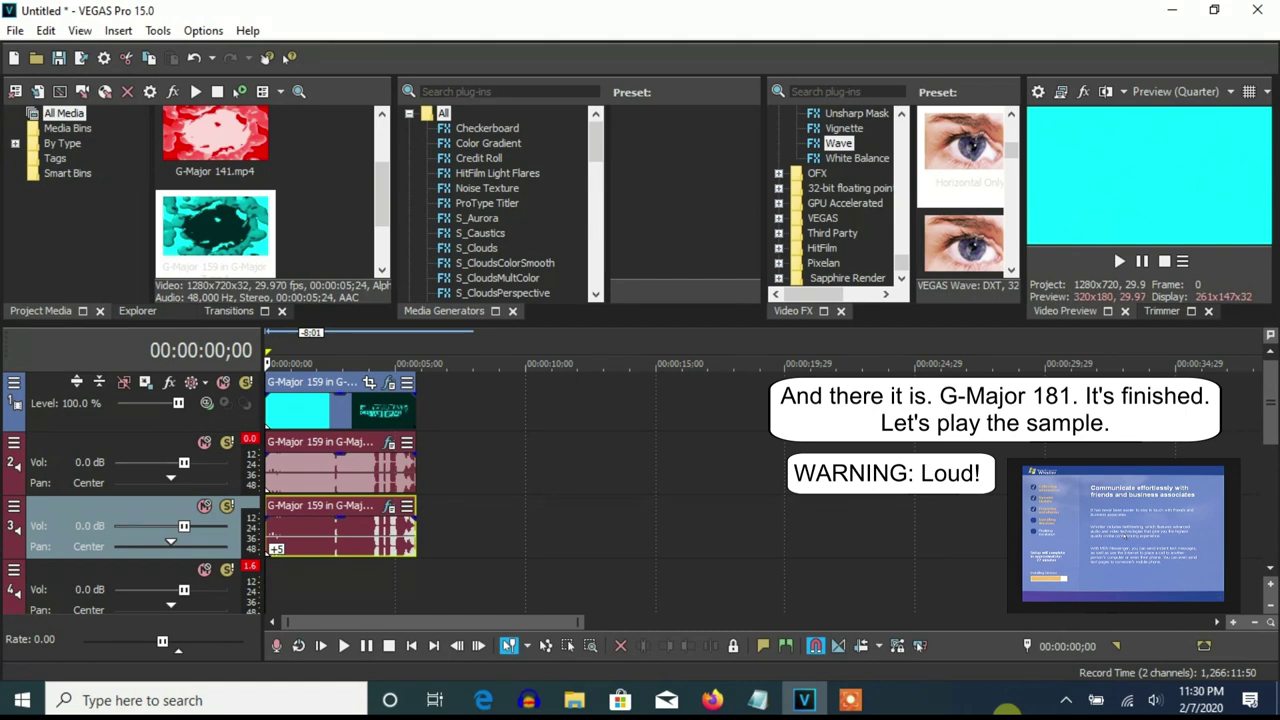
- Play back the finished G-Major 181 sample from the start of the timeline with both audio tracks
key("Up")
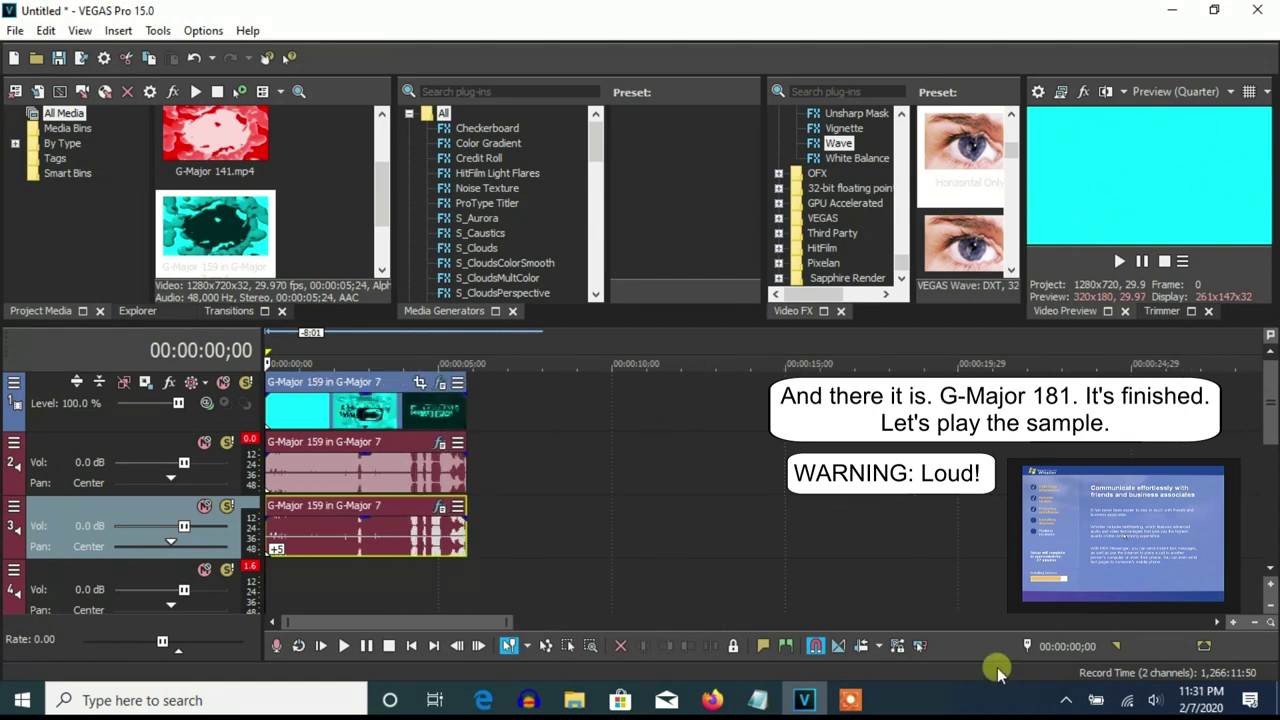
key("space")
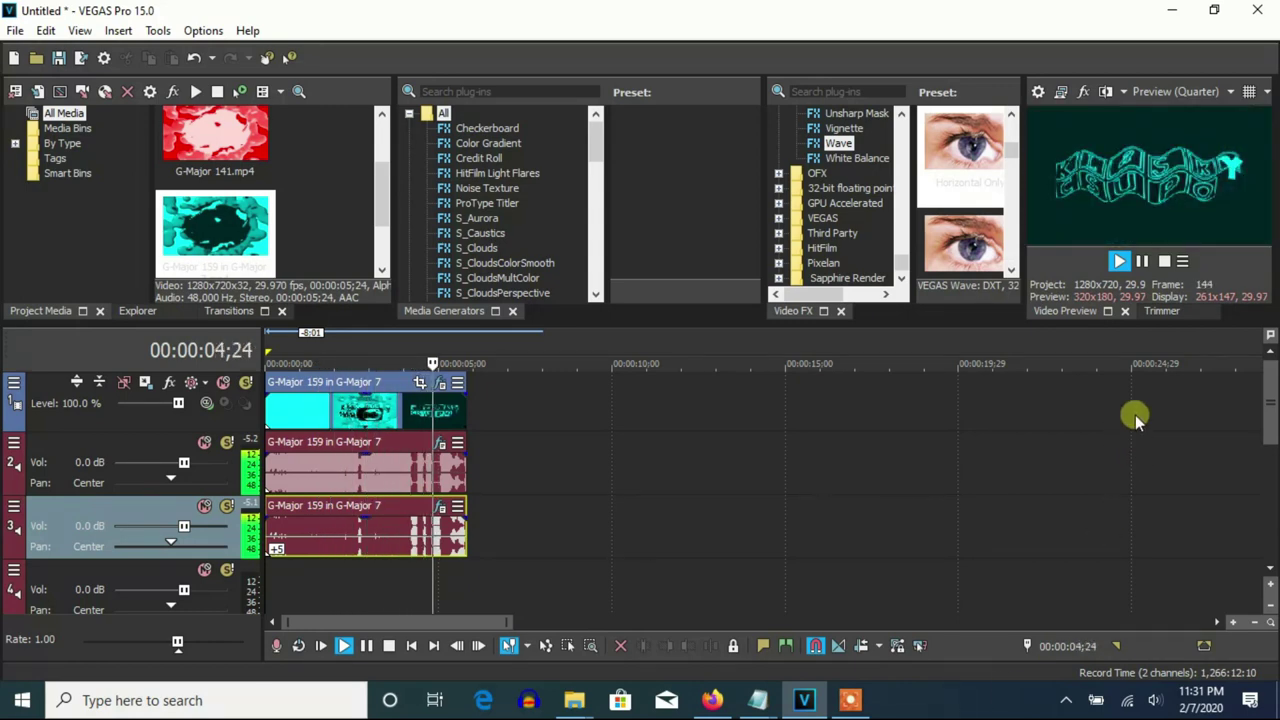
left_click(850, 700)
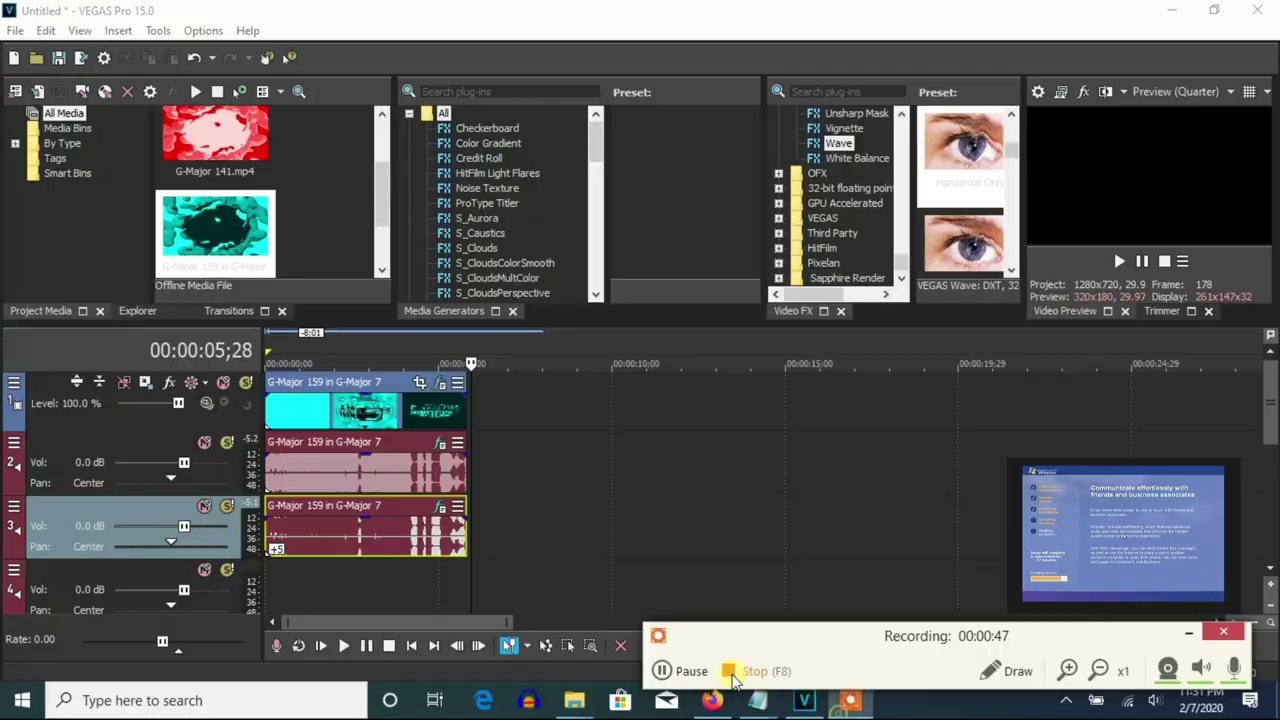
left_click(745, 671)
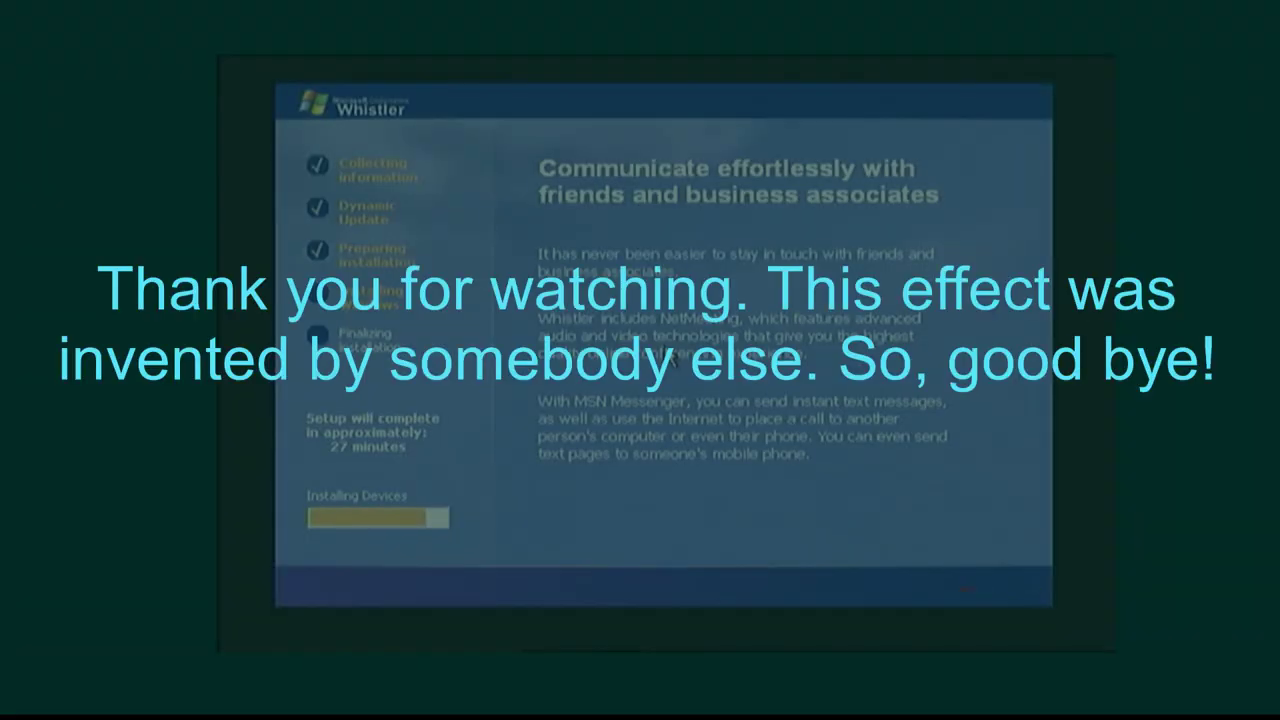